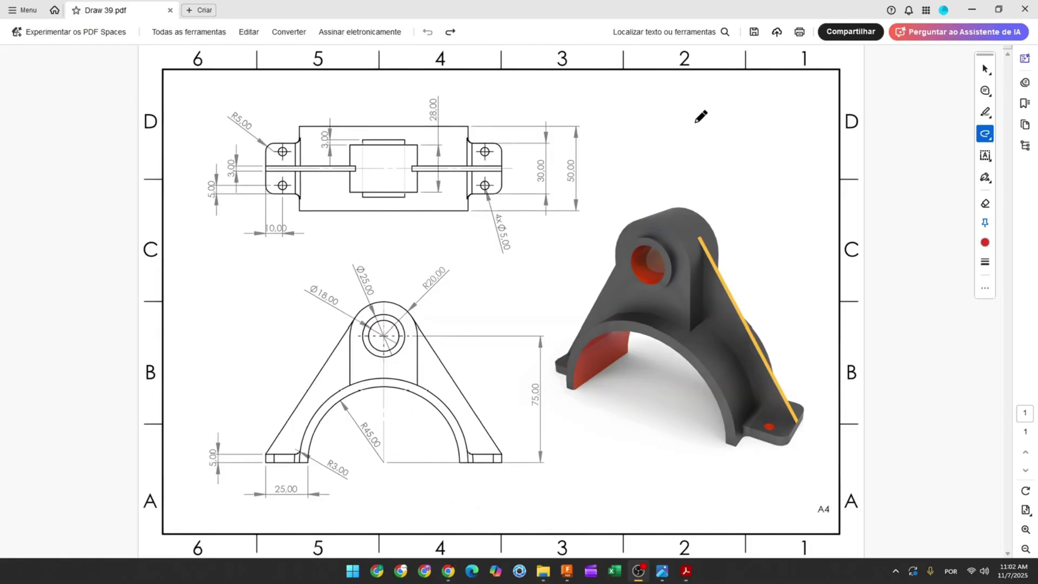
Draw red freehand arrows toward the 3D render and the front view, and mark the large arc's centre point
mouse_move(711, 107)
mouse_down()
mouse_move(693, 144)
mouse_move(701, 177)
mouse_up()
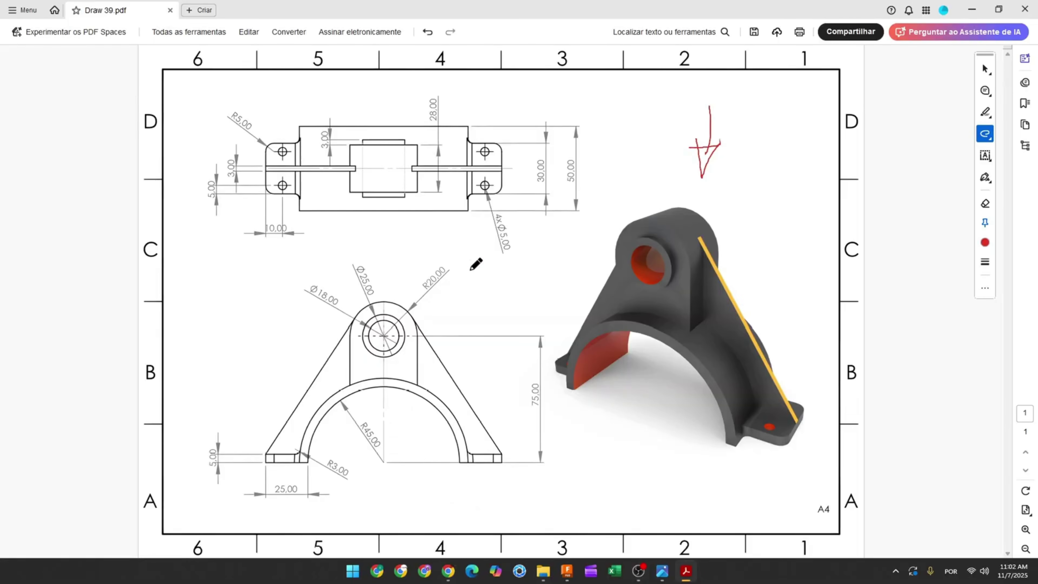
mouse_move(240, 325)
mouse_down()
mouse_move(280, 337)
mouse_move(287, 353)
mouse_up()
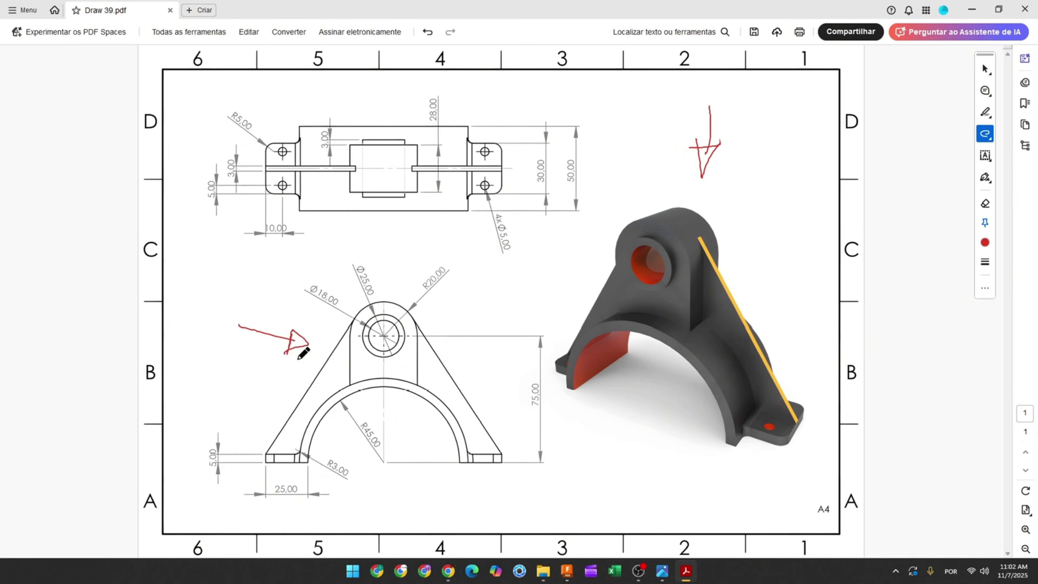
ctrl+scroll(395, 409, up, 3)
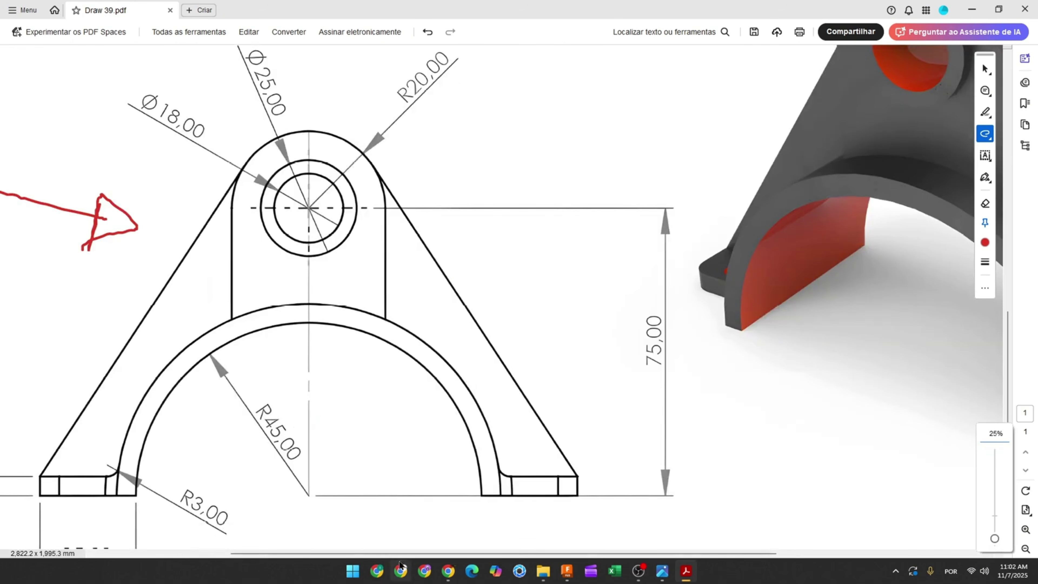
scroll(411, 556, left, 3)
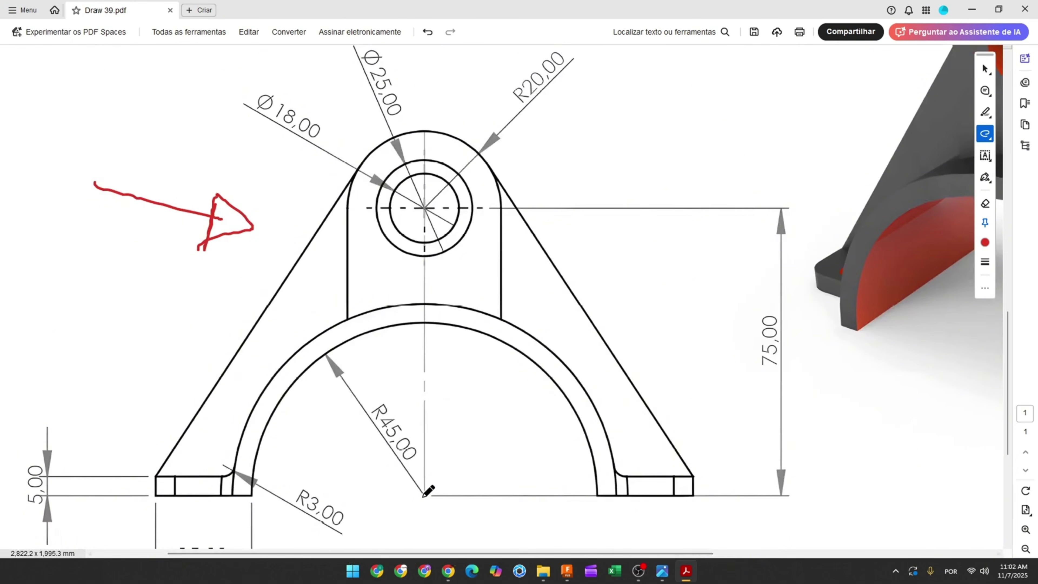
scroll(427, 497, down, 1)
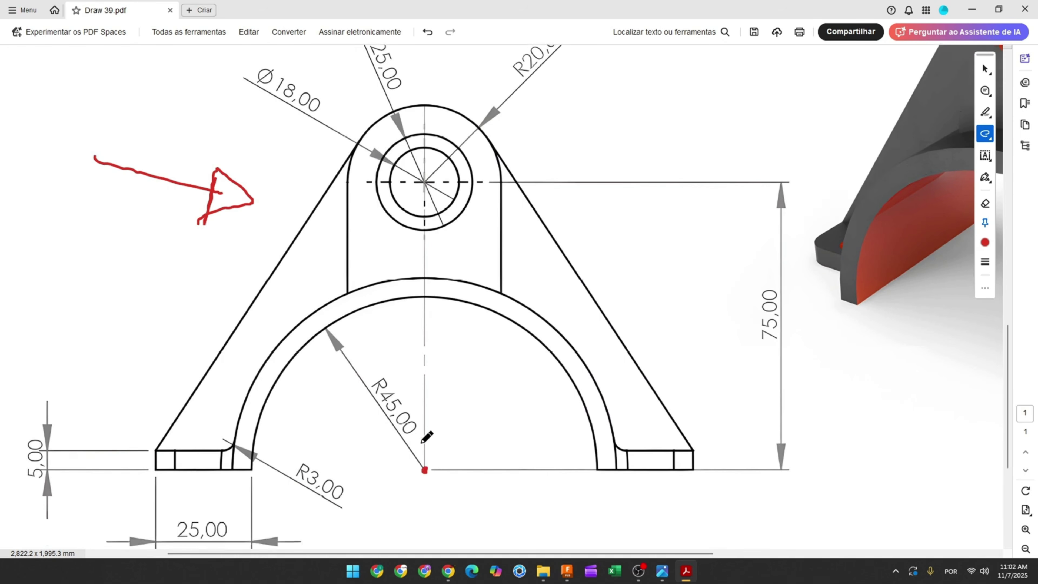
Trace the inner semicircle of the front view in red and strike through its R45,00 and 5,00 dimensions
mouse_move(597, 471)
mouse_down()
mouse_move(584, 405)
mouse_move(534, 327)
mouse_move(457, 303)
mouse_move(377, 307)
mouse_move(278, 371)
mouse_move(253, 475)
mouse_up()
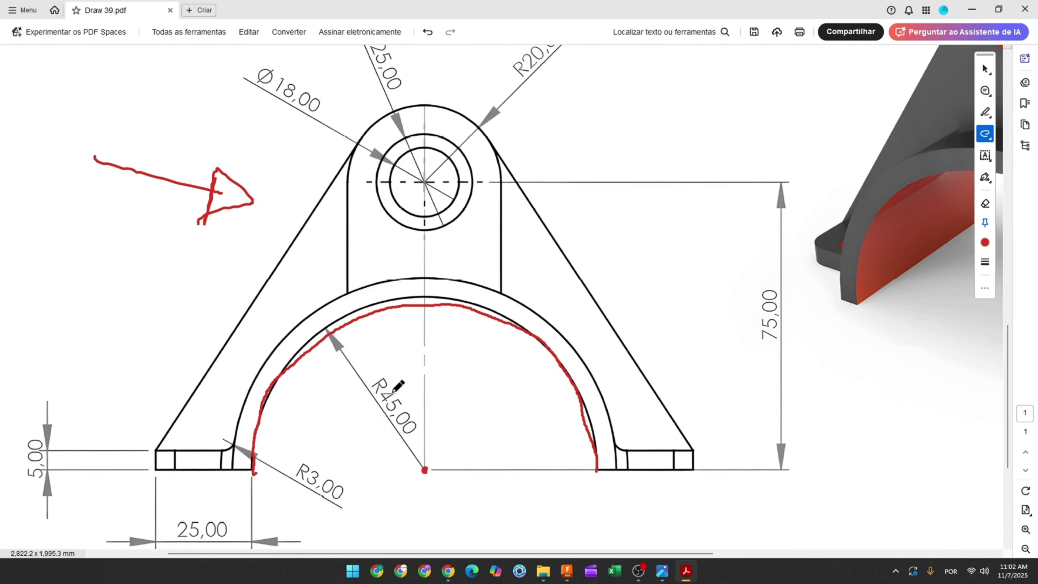
drag(378, 383, 407, 426)
drag(43, 440, 36, 477)
Trace the rounded upper lug's outline in red on the front view, down to the outer arc on both sides
scroll(346, 421, up, 1)
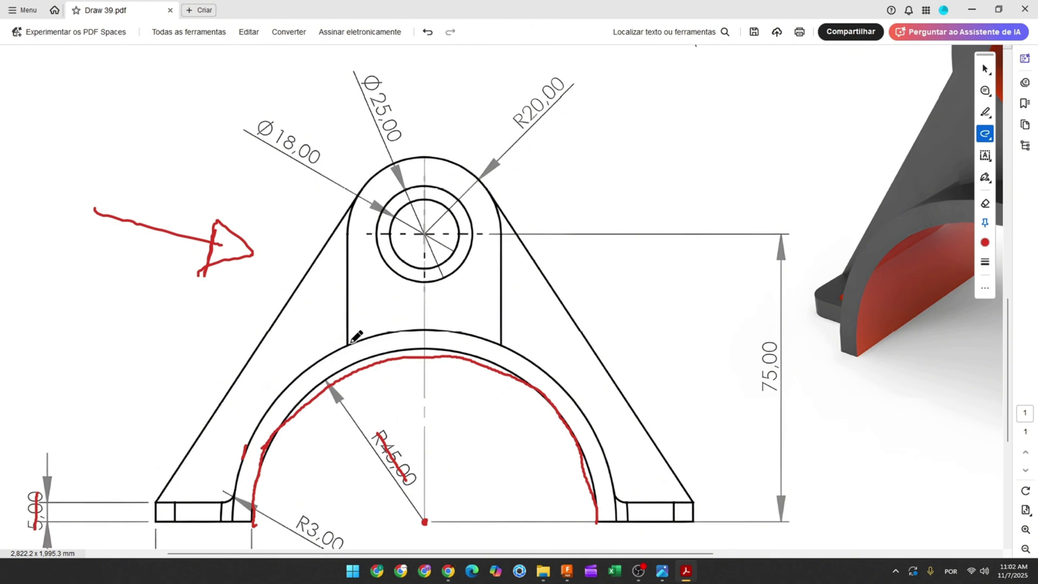
mouse_move(345, 339)
mouse_down()
mouse_move(346, 224)
mouse_move(363, 185)
mouse_move(474, 166)
mouse_move(499, 215)
mouse_move(501, 346)
mouse_up()
ctrl+scroll(477, 385, down, 3)
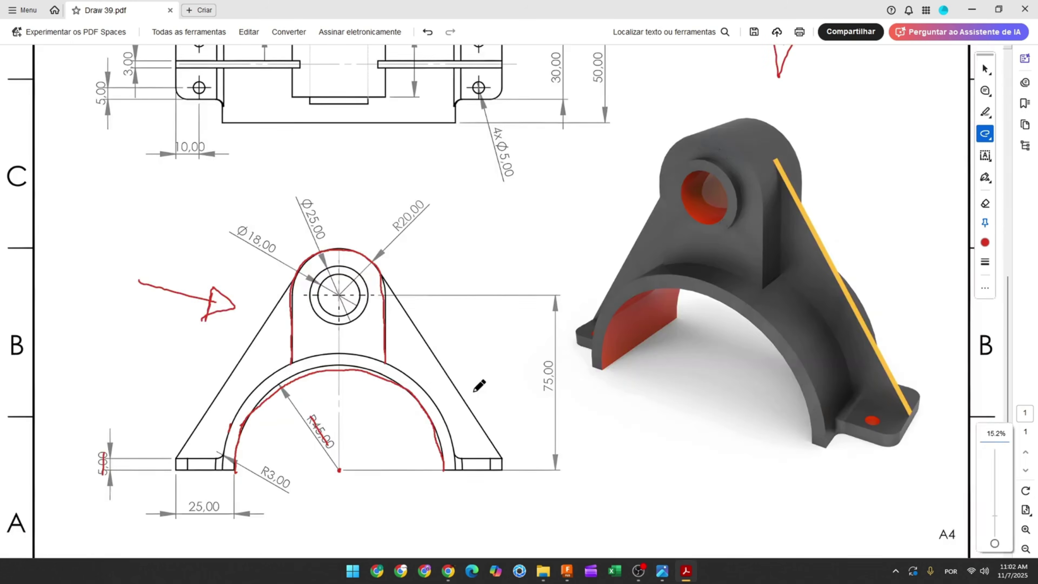
Switch to Fusion and start a sketch on the front (XZ) plane
click(573, 571)
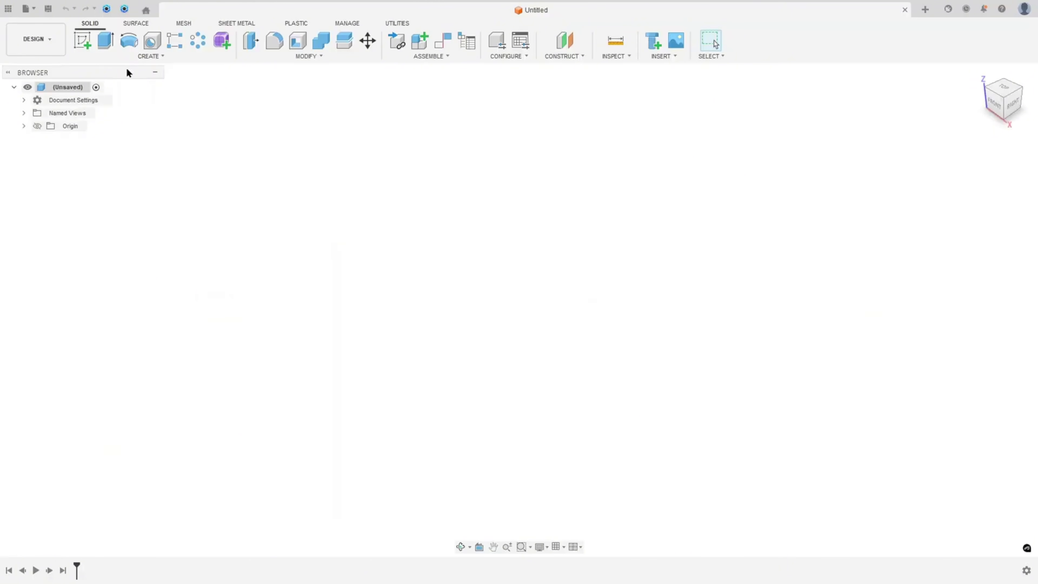
click(80, 41)
click(538, 292)
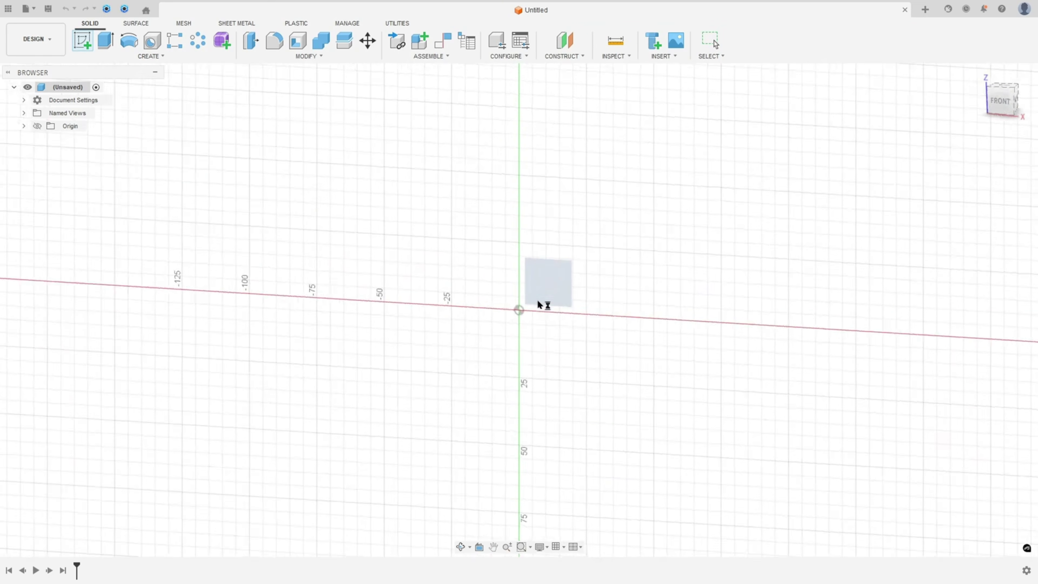
Draw an upper semicircular centre-point arc of 45 mm radius around the origin and place its radius dimension outside the arc
click(137, 55)
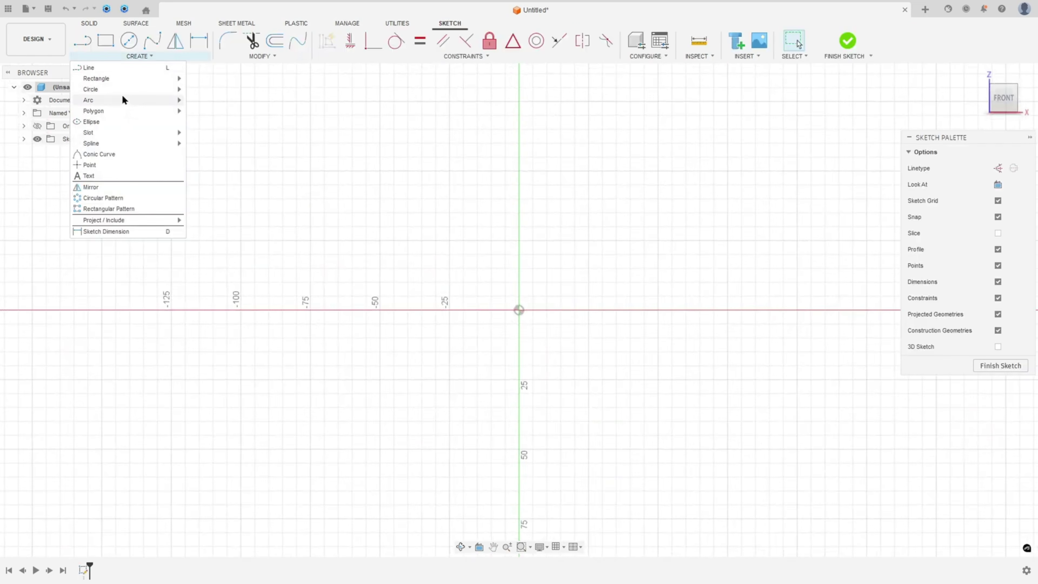
mouse_move(123, 98)
click(209, 111)
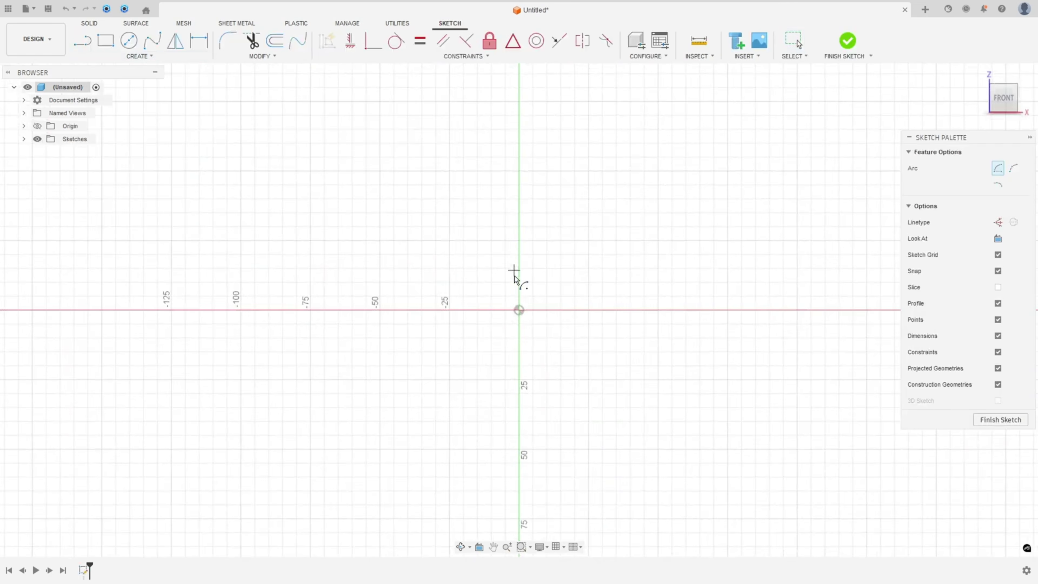
click(519, 310)
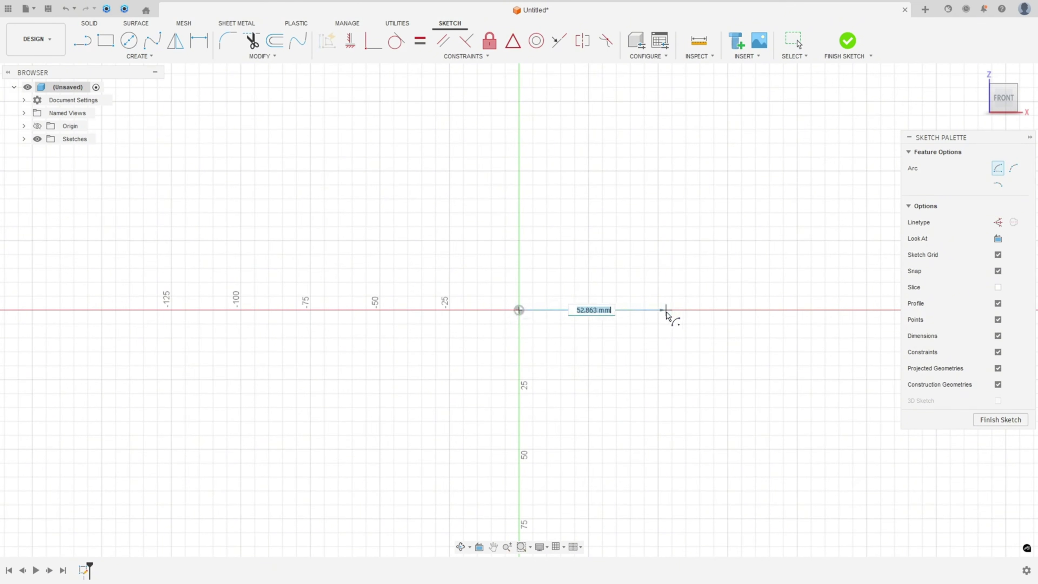
key(Tab)
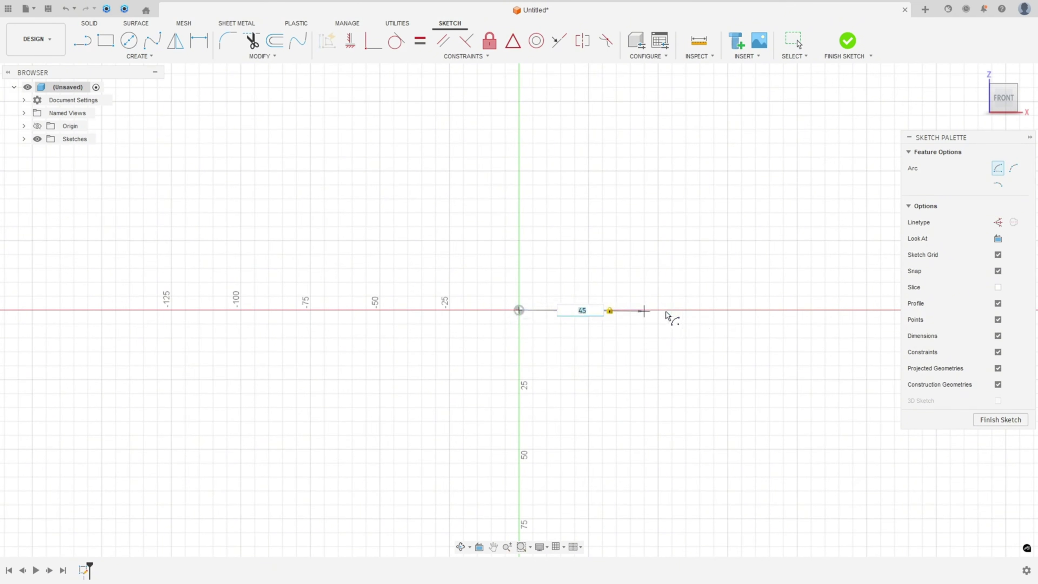
click(644, 311)
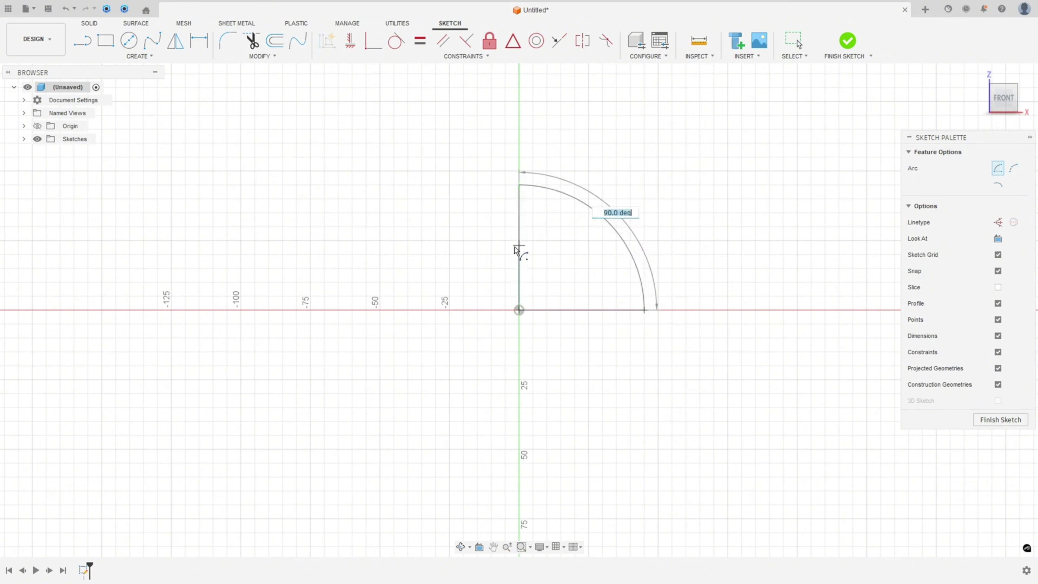
click(395, 310)
key(Escape)
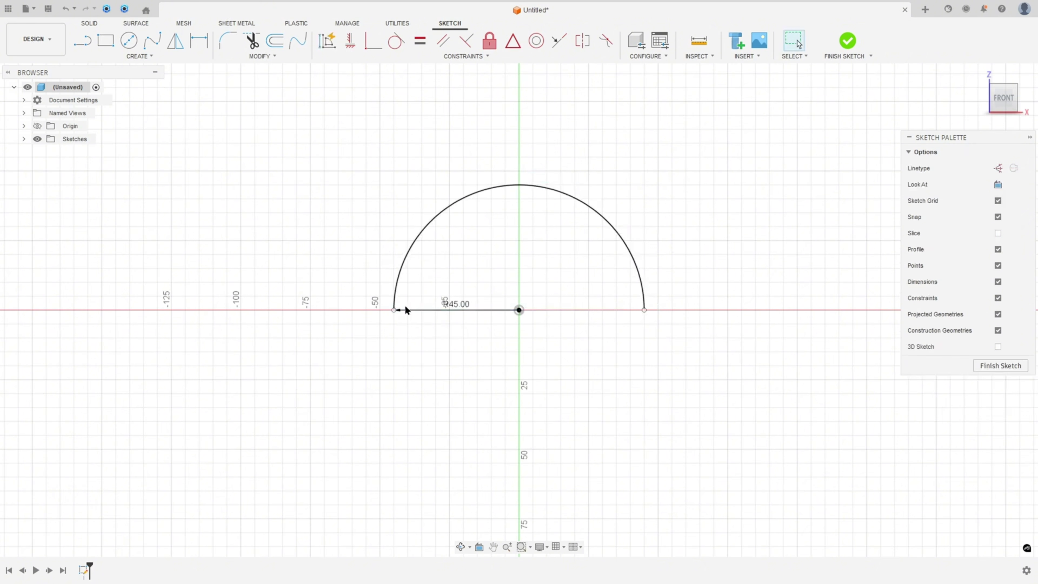
drag(458, 312, 307, 278)
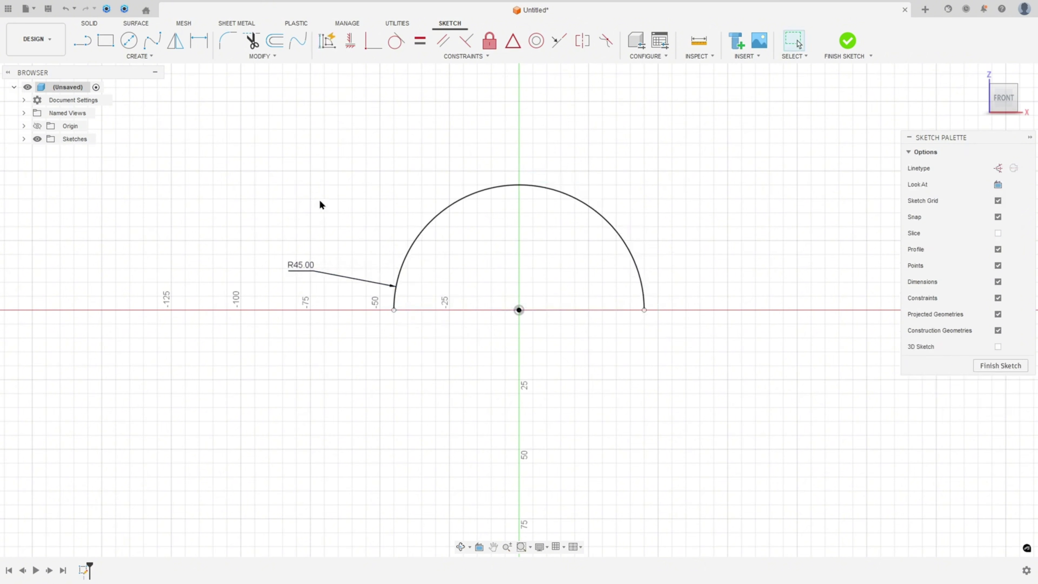
Apply horizontal constraints between each endpoint of the semicircle and the origin
click(351, 41)
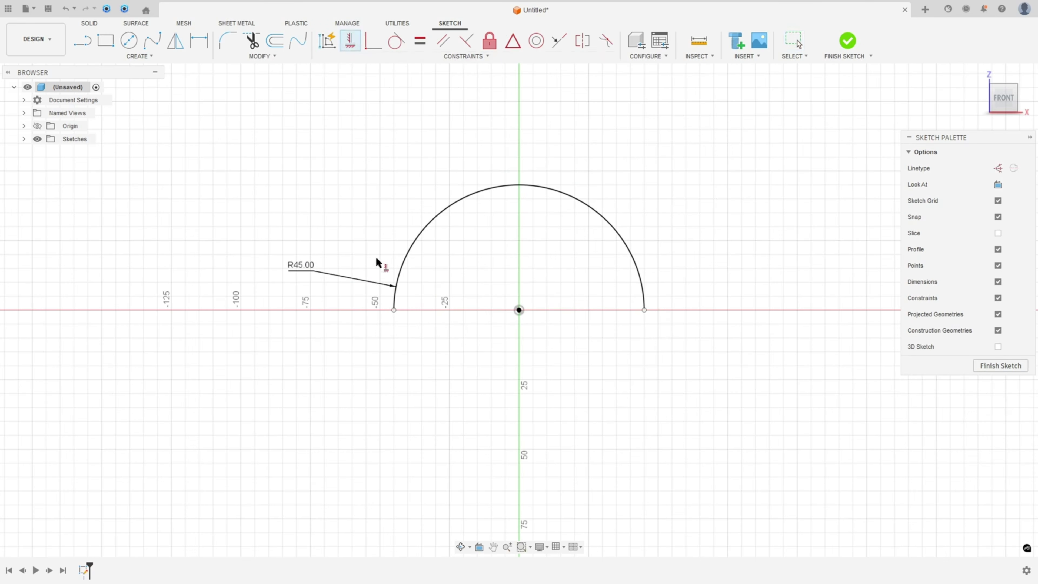
click(394, 310)
click(519, 310)
click(644, 310)
click(520, 310)
key(Escape)
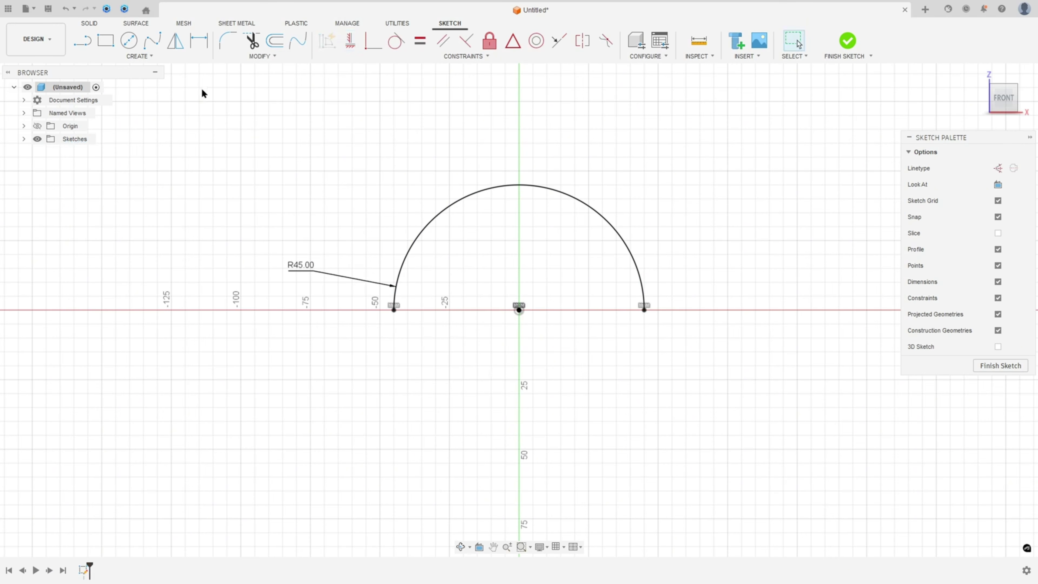
Offset the 45 mm arc outward by 5 mm
click(274, 41)
click(446, 209)
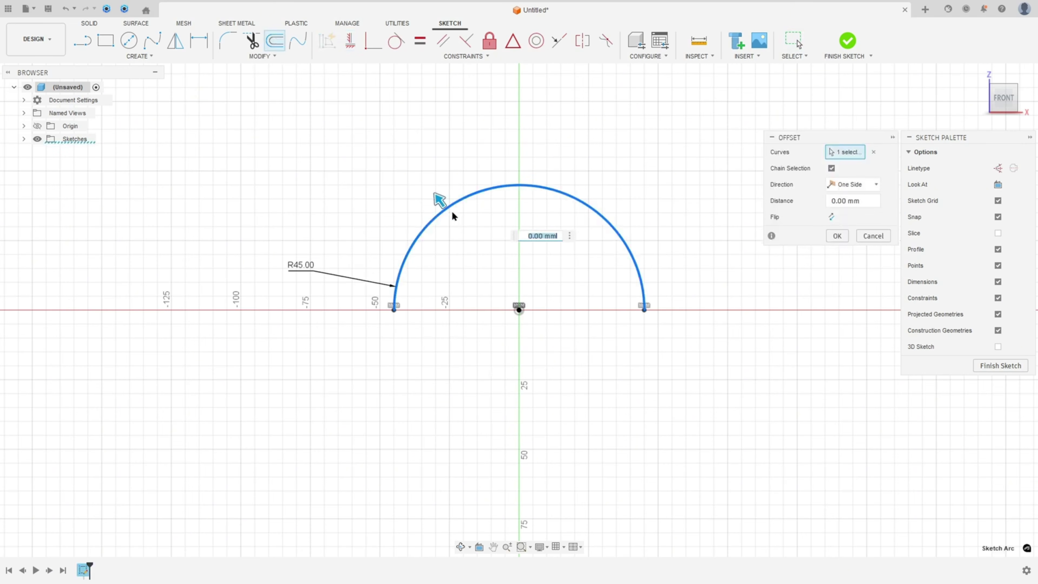
text(5)
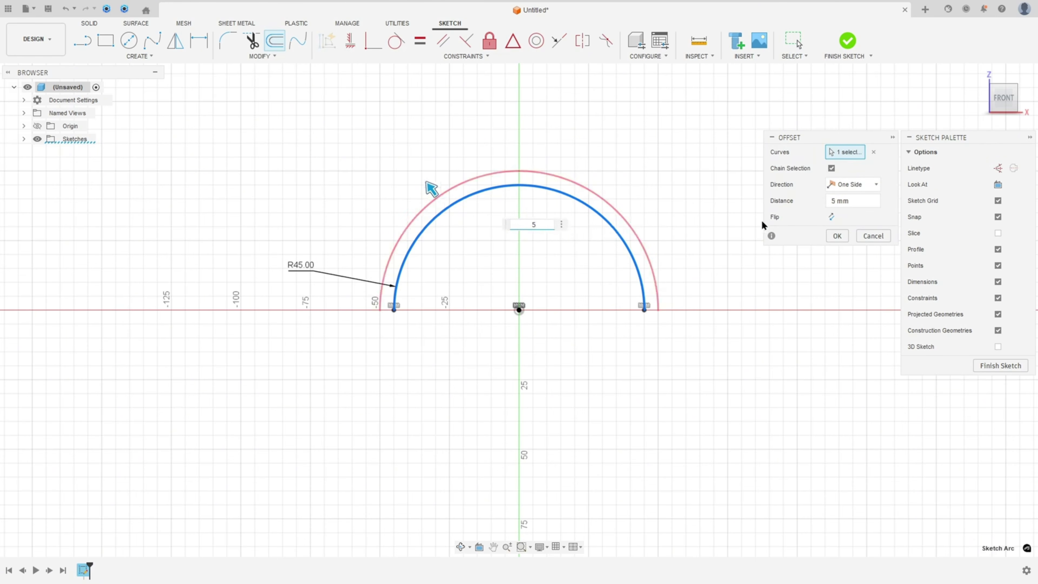
click(836, 236)
Close both ends of the arch profile with short lines and place the 5 mm offset dimension outside the arch
key(l)
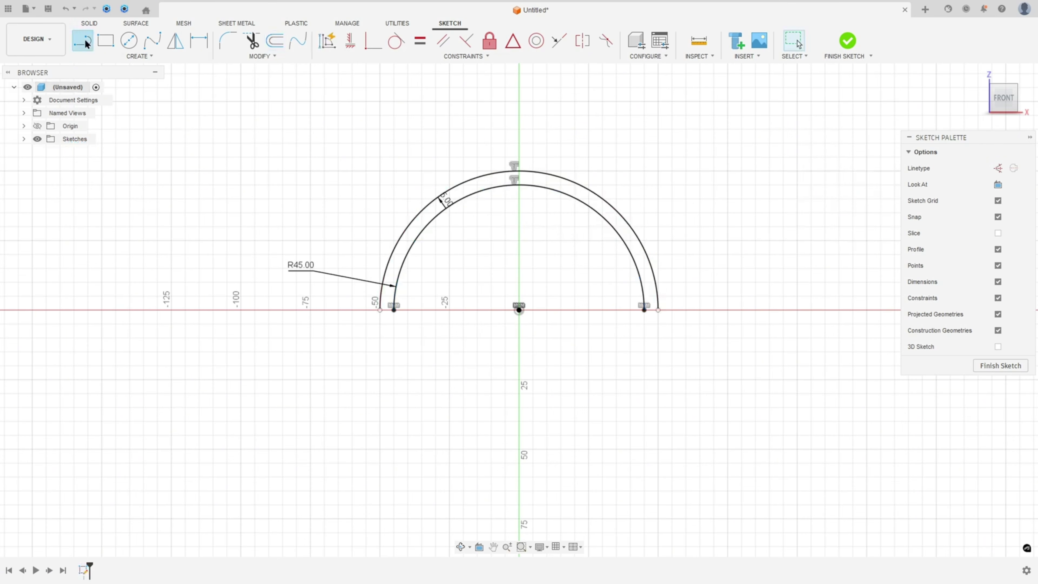
click(381, 310)
click(394, 311)
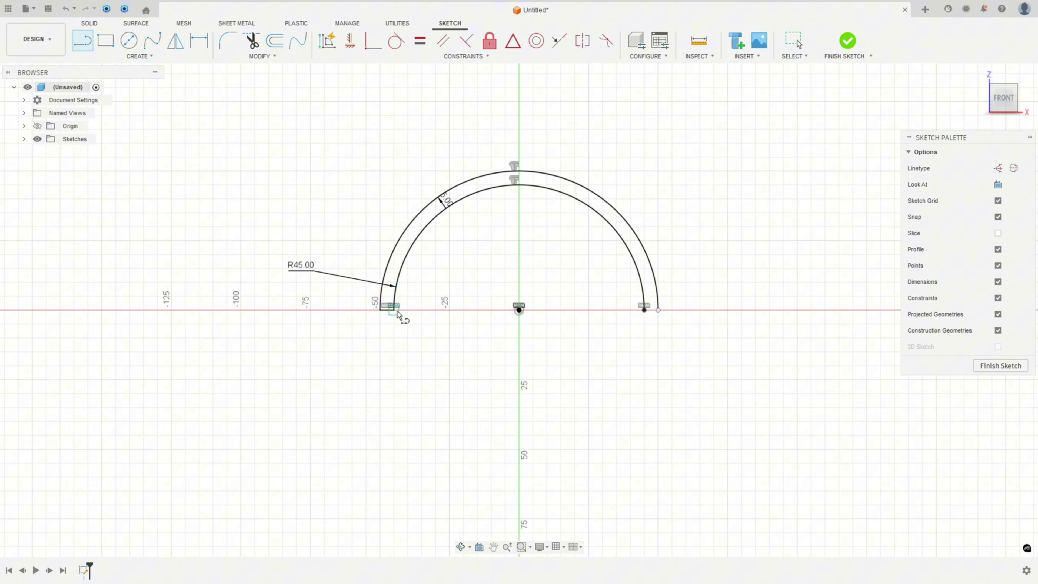
click(644, 310)
click(658, 310)
key(Escape)
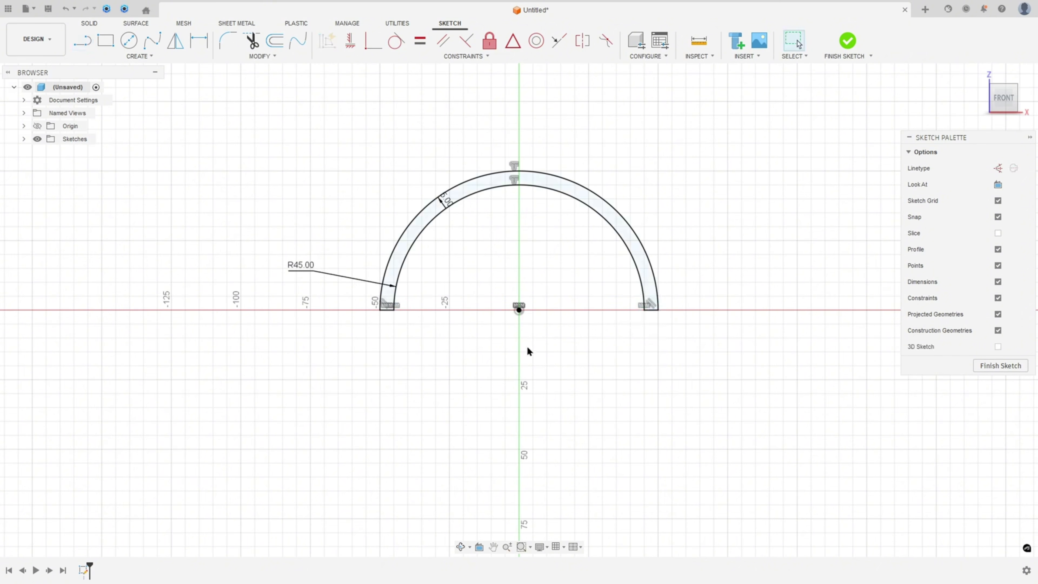
middle_drag(512, 247, 504, 331)
drag(441, 286, 373, 312)
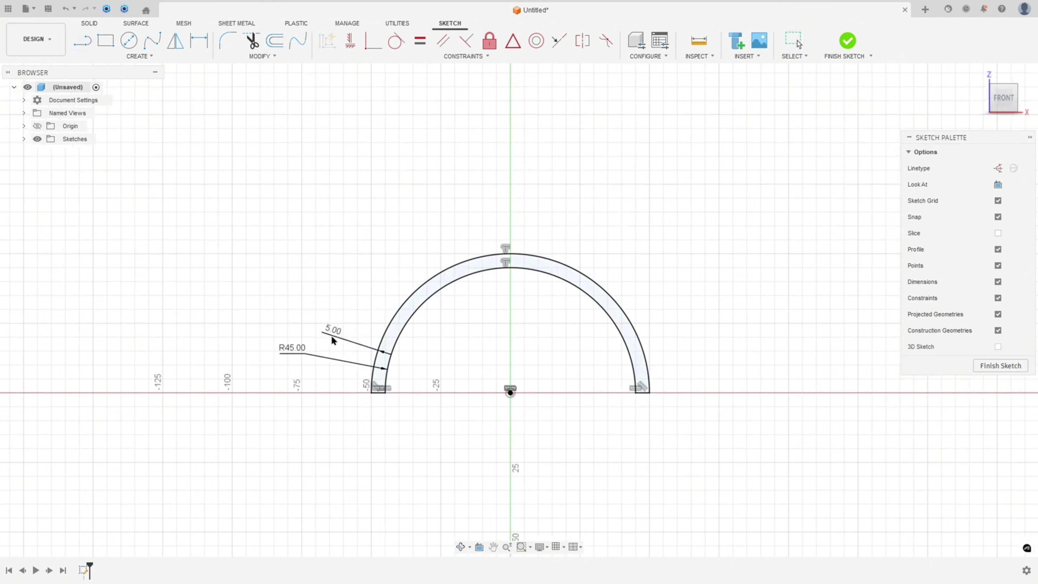
Draw concentric 18 mm and 25 mm diameter circles on the vertical axis about 75 mm above the origin, with their dimensions moved clear of them
key(c)
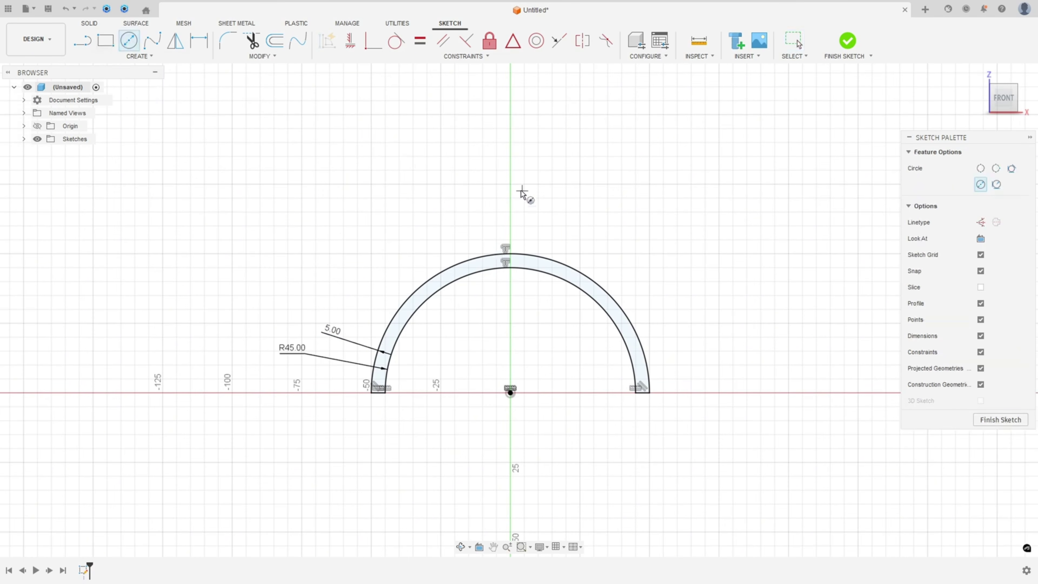
click(510, 185)
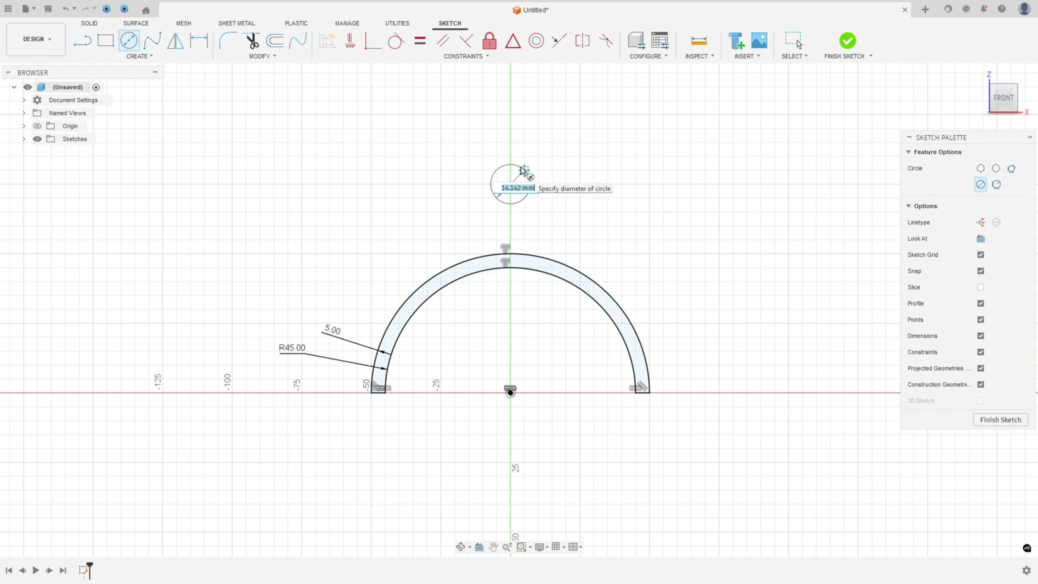
text(18)
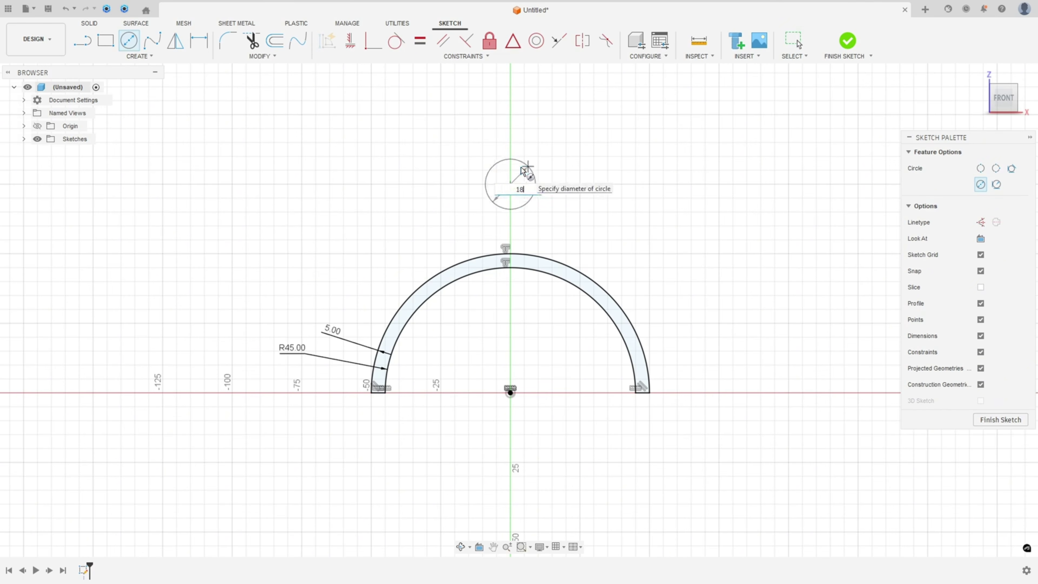
key(Return)
click(510, 185)
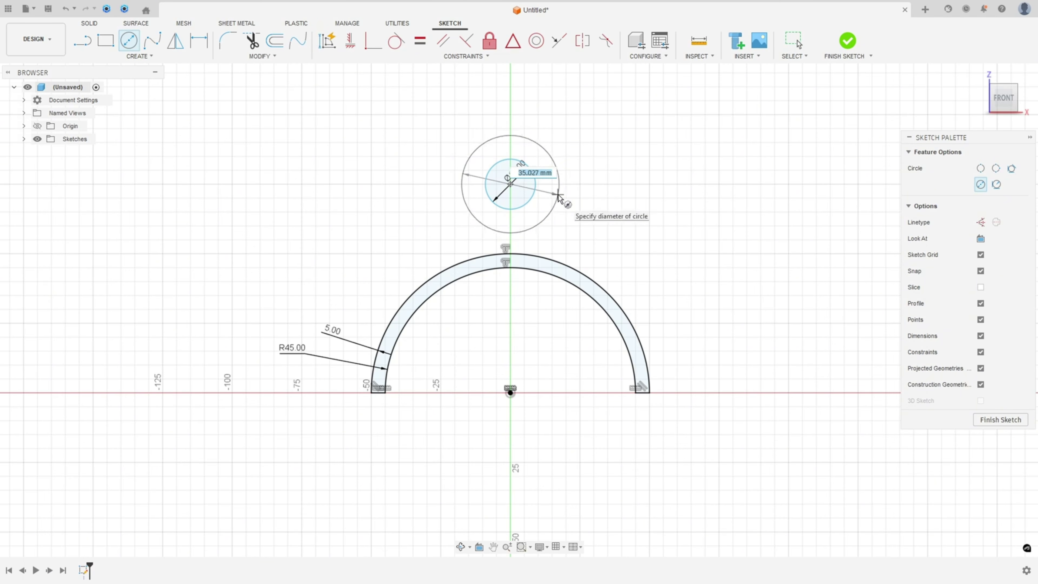
key(Tab)
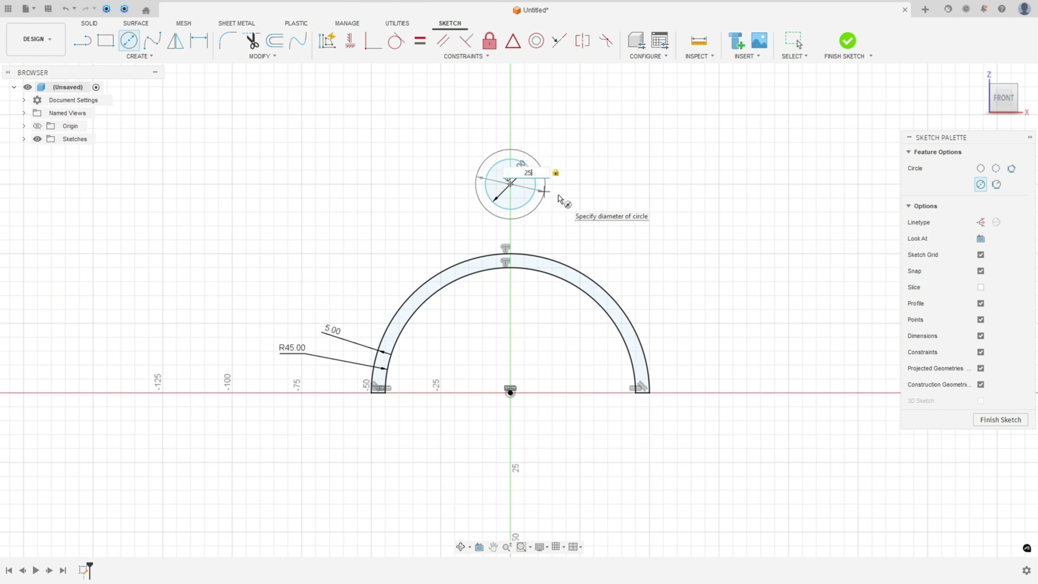
key(Return)
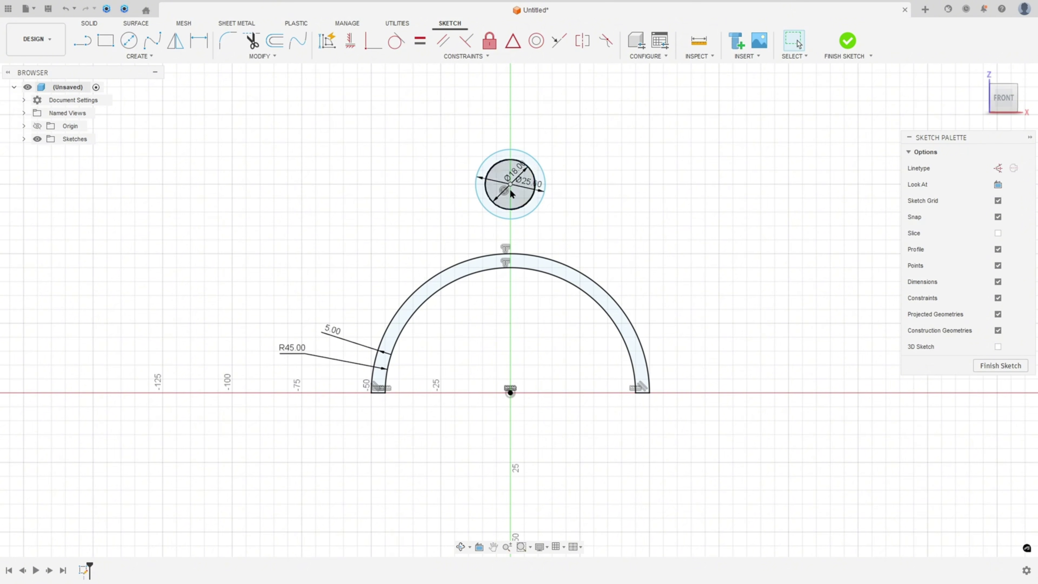
key(Escape)
drag(515, 174, 633, 148)
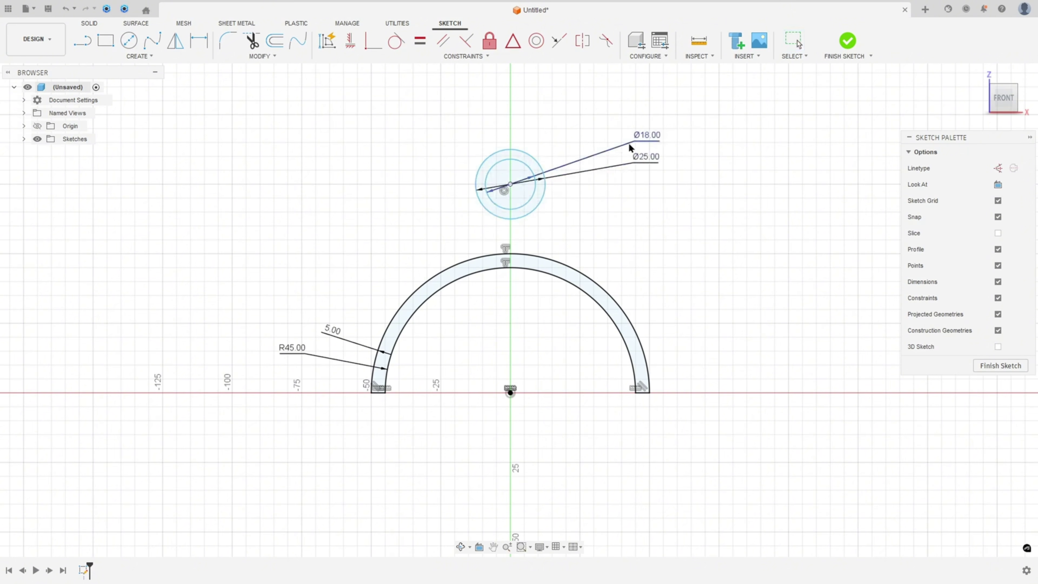
Dimension the vertical distance from the circles' centre to the origin as 75 mm
click(199, 40)
click(510, 184)
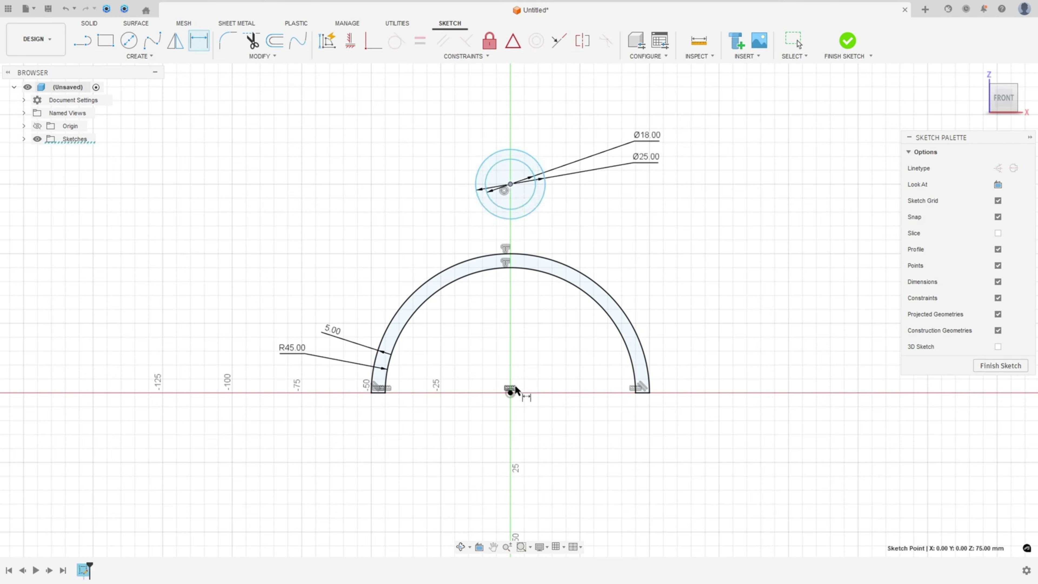
click(510, 392)
click(711, 297)
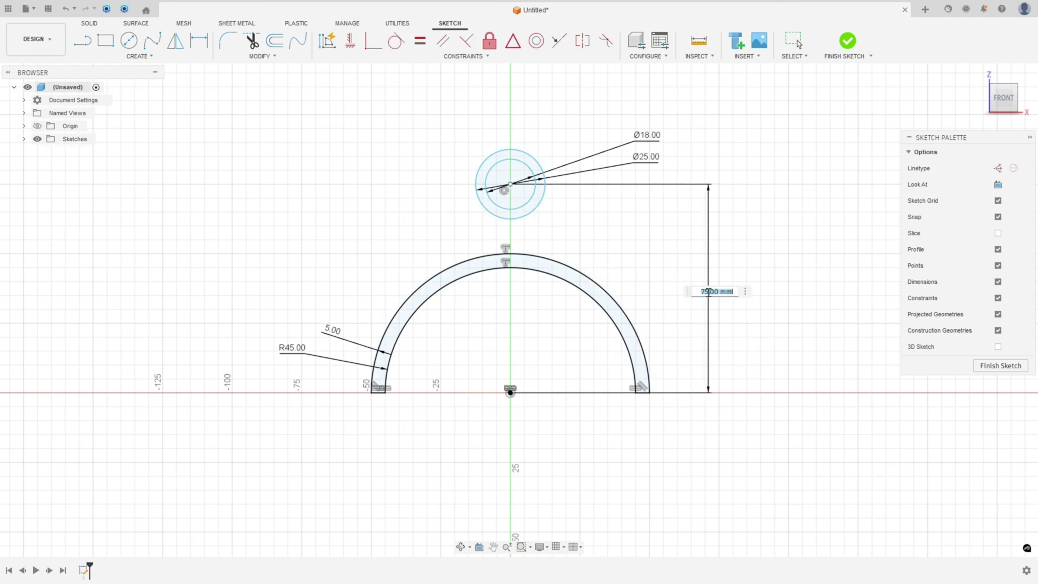
text(75)
key(Return)
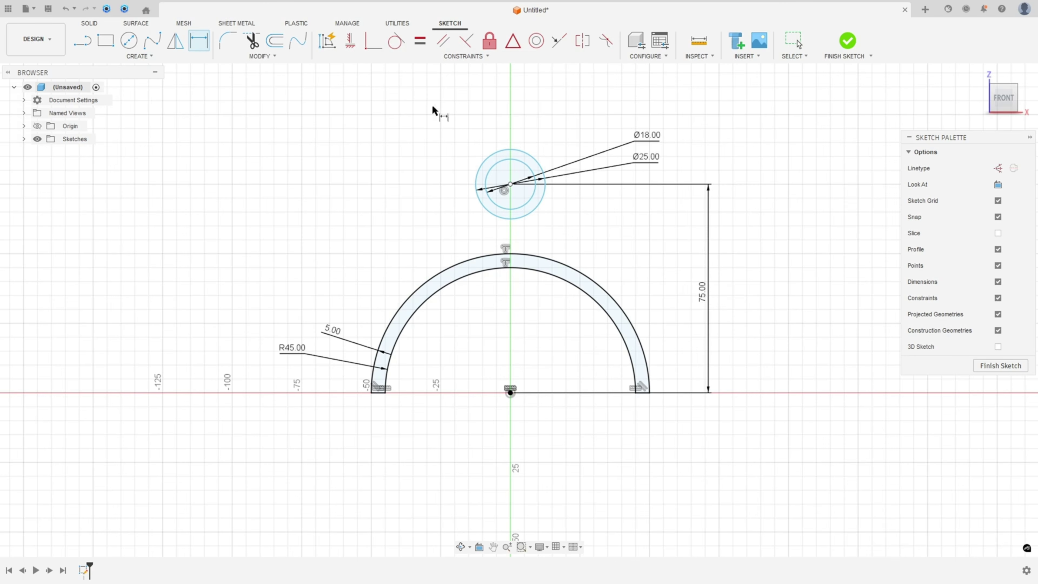
Constrain the concentric circles' centre to lie vertically above the origin
click(350, 40)
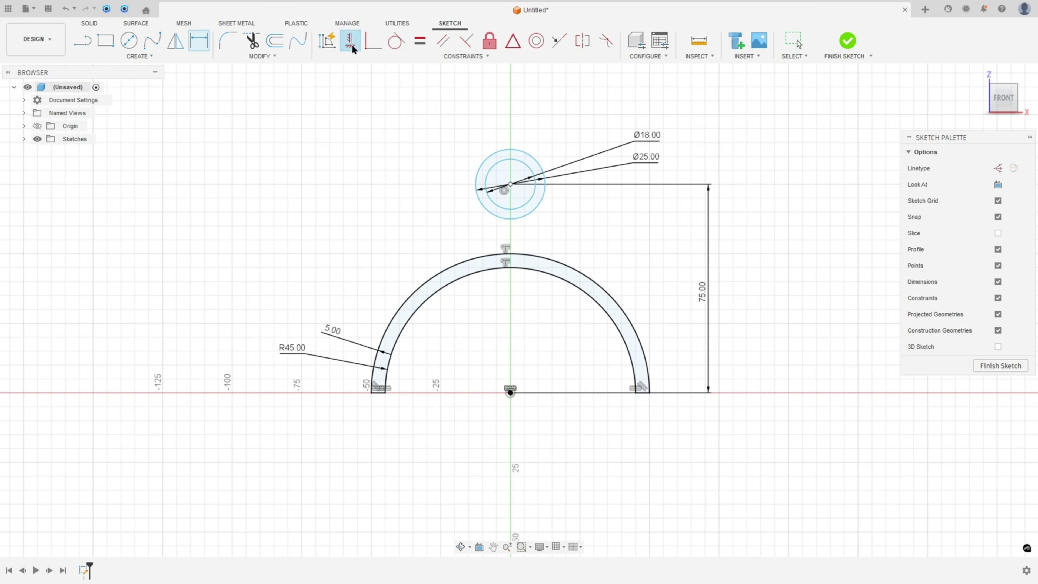
click(511, 185)
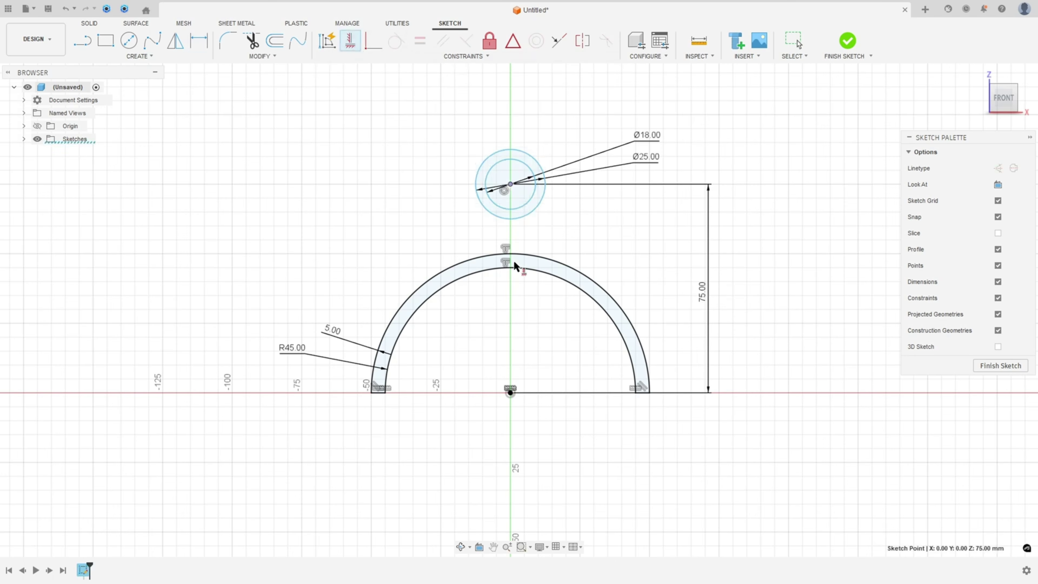
click(510, 392)
middle_drag(564, 247, 506, 278)
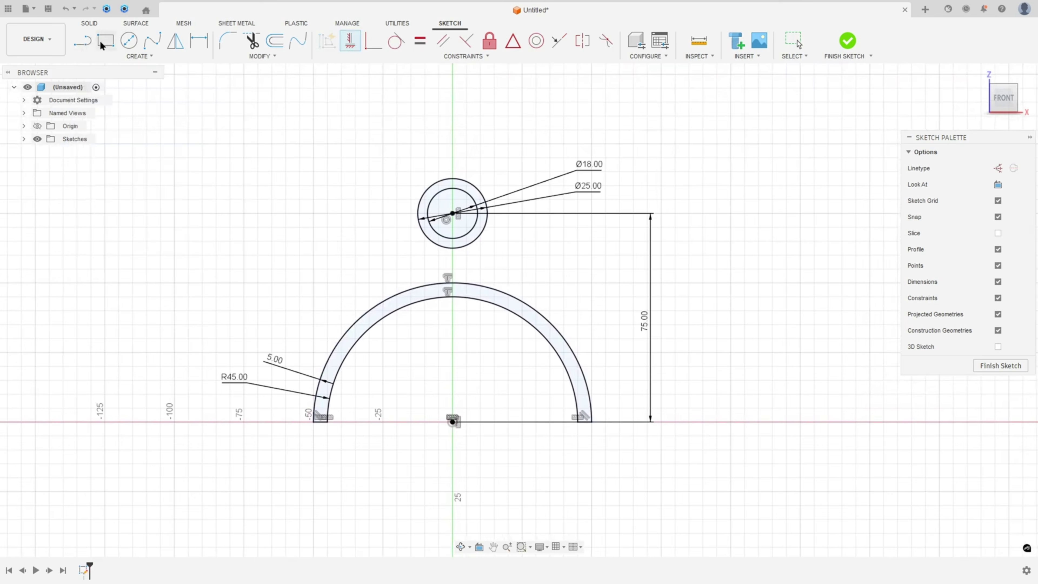
Draw a 20 mm radius semicircular center point arc over the circles, sharing their centre, with its radius dimension placed outside
click(139, 56)
mouse_move(151, 104)
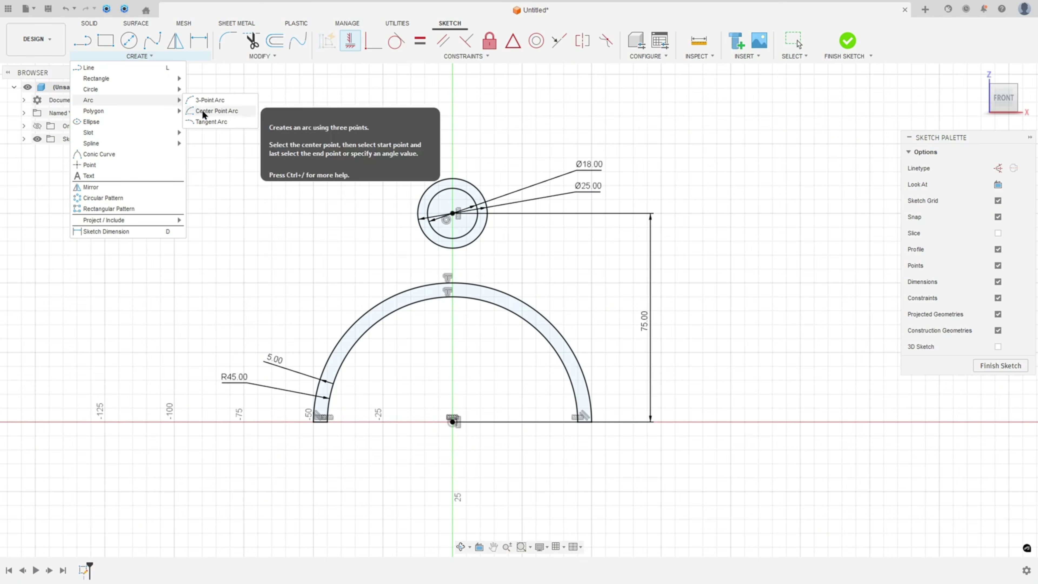
click(207, 101)
click(452, 213)
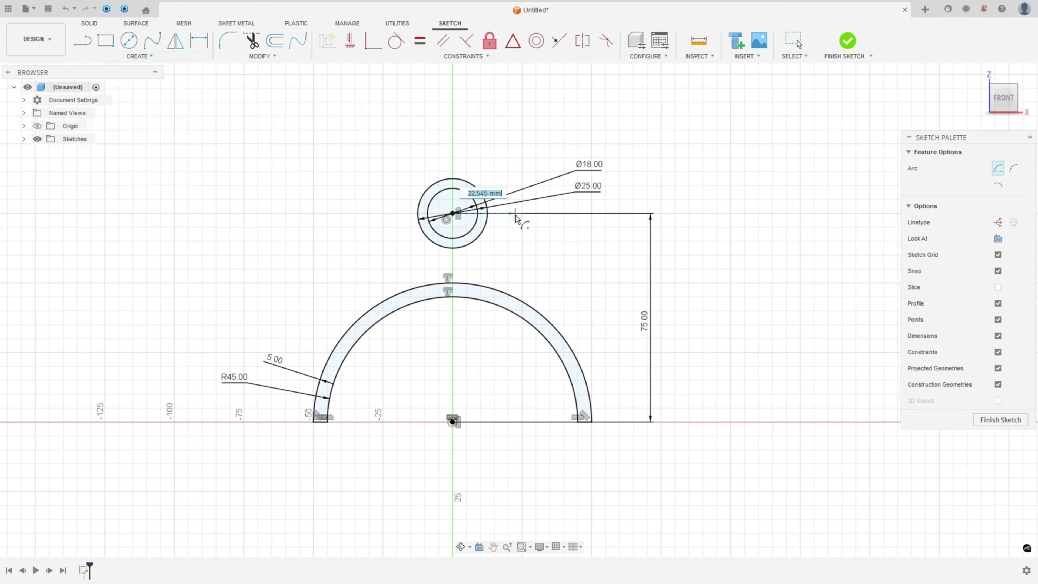
text(20)
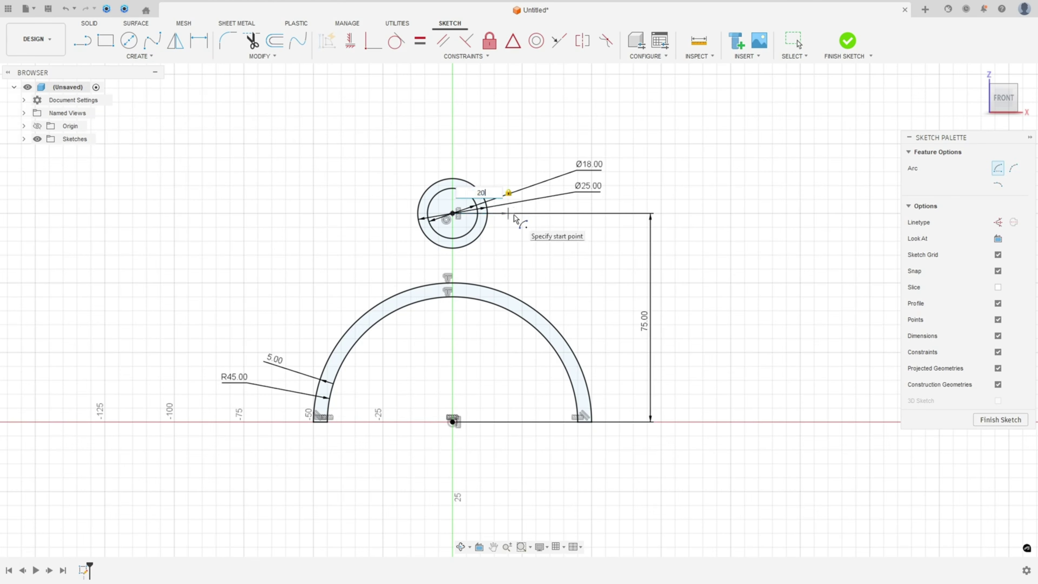
key(Return)
click(395, 214)
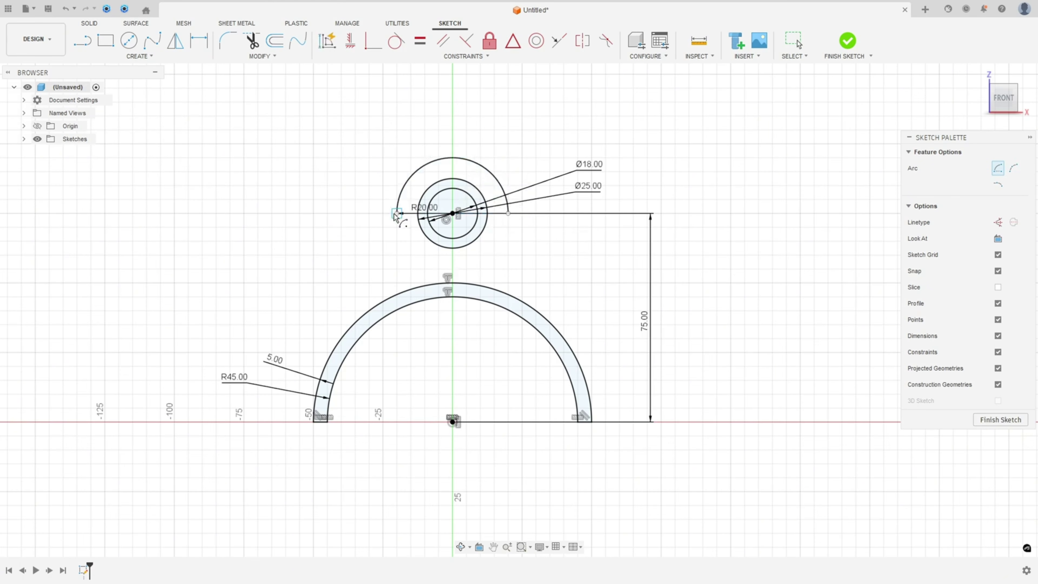
key(Escape)
scroll(441, 231, up, 3)
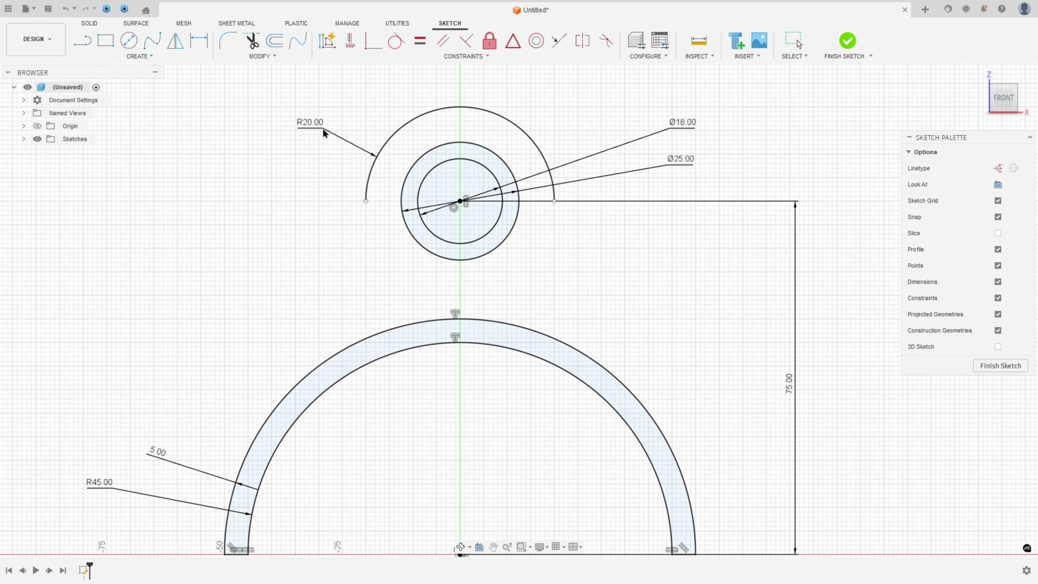
Constrain both endpoints of the 20 mm radius arc horizontally to the circles' centre
click(350, 43)
click(366, 201)
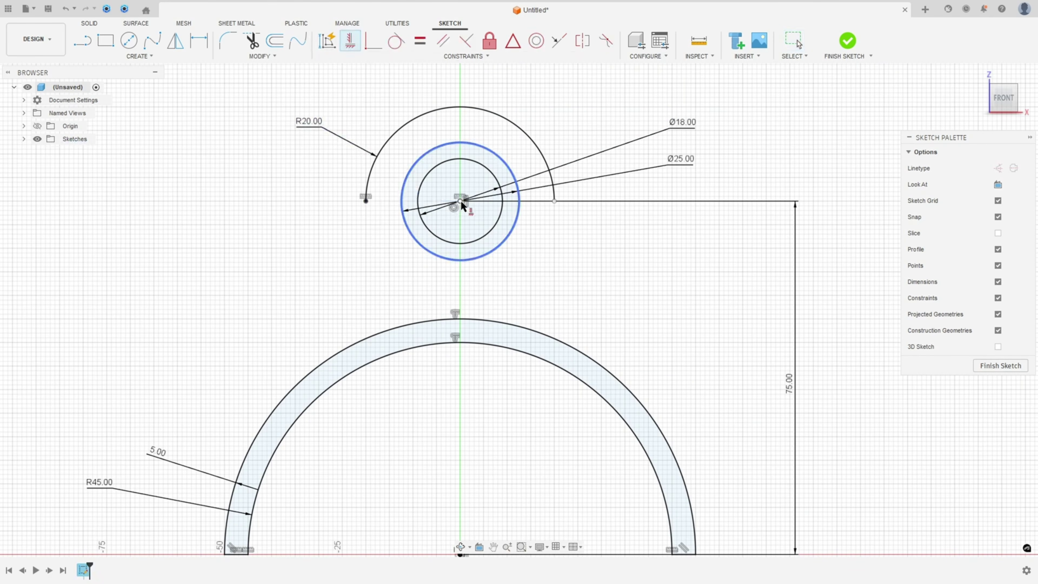
click(460, 201)
click(555, 201)
click(460, 201)
Draw vertical lines from both ends of the 20 mm radius arc down to the arch's outer arc
click(83, 44)
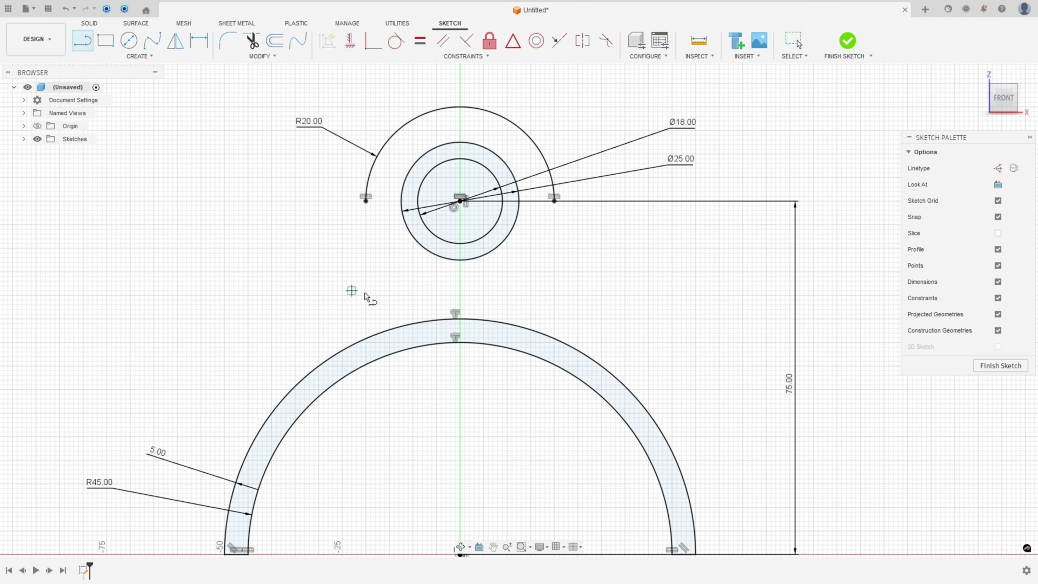
click(366, 202)
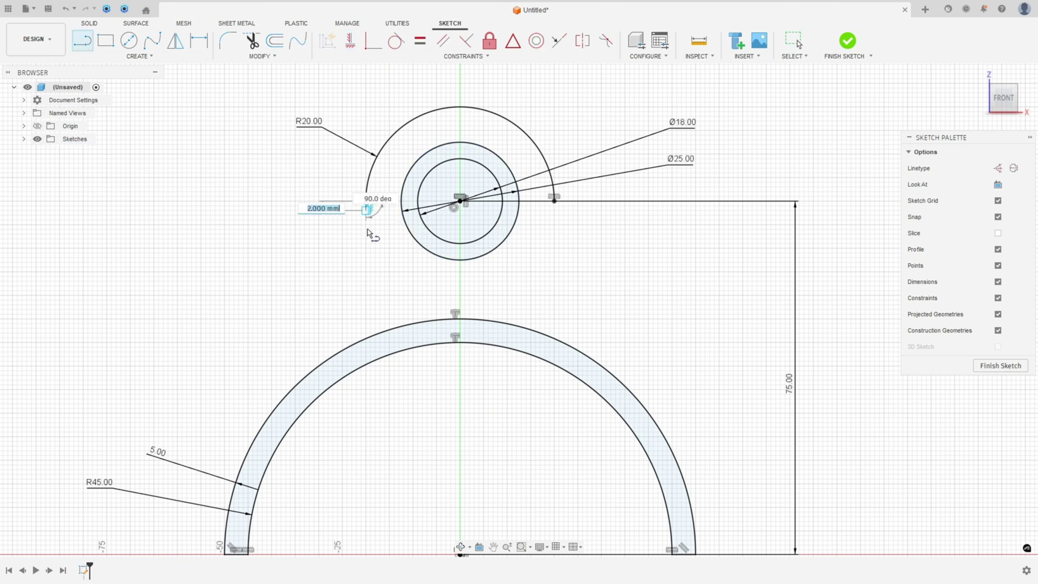
click(366, 338)
key(Escape)
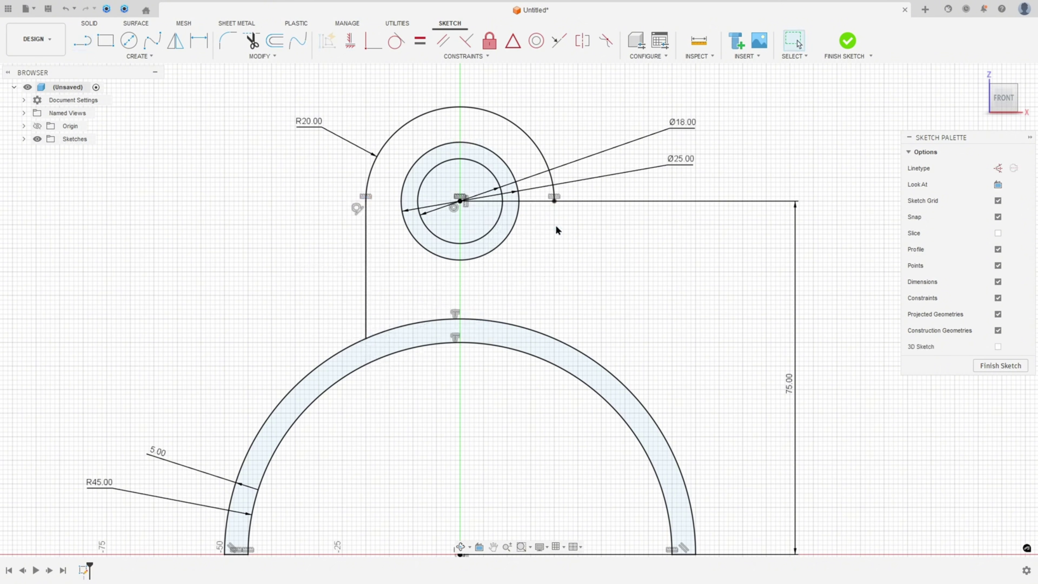
click(555, 202)
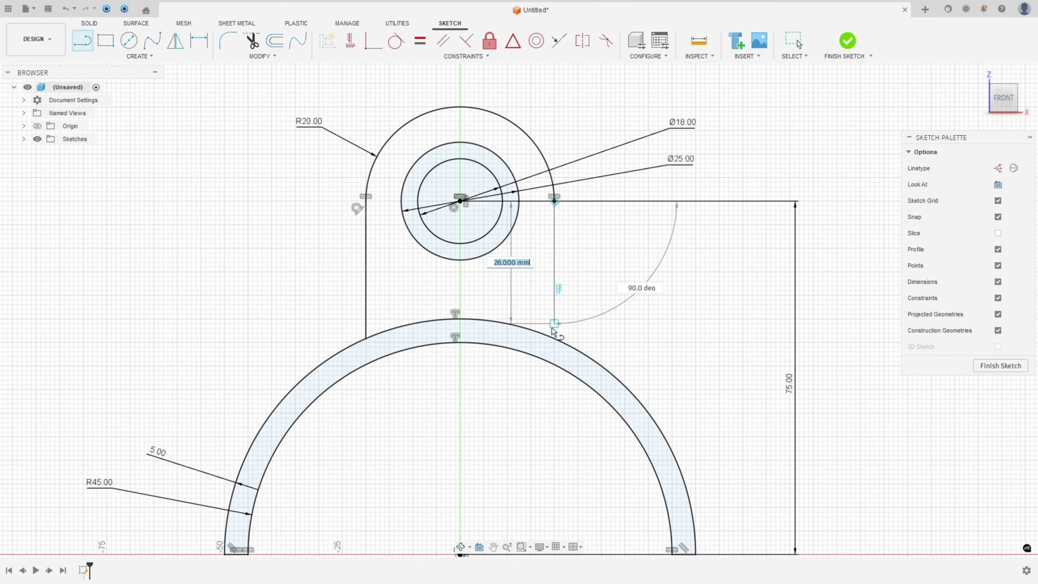
click(554, 350)
key(Escape)
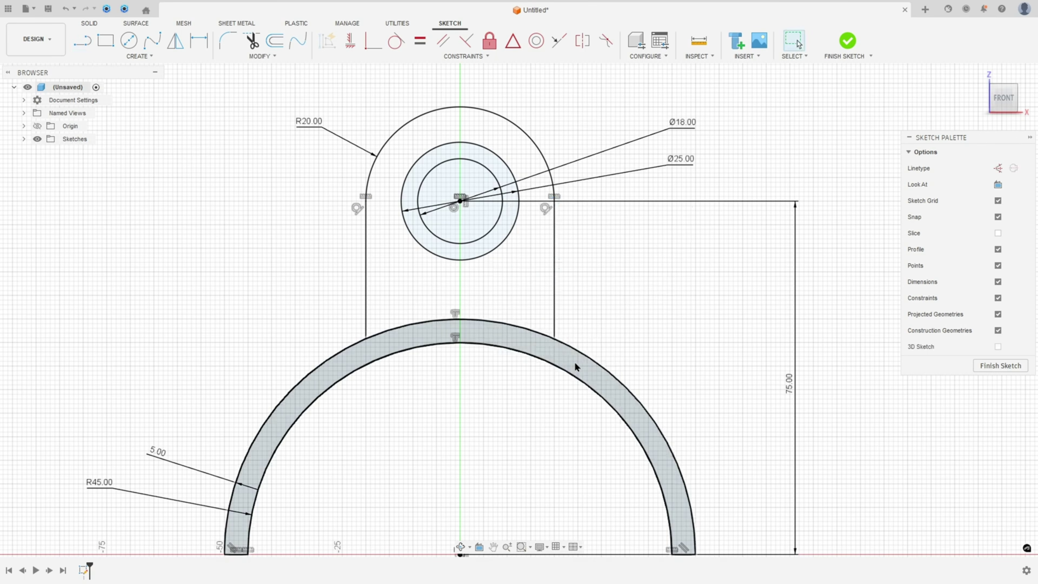
Try to make the left vertical line's lower endpoint coincident with the arch's outer arc
scroll(564, 341, up, 2)
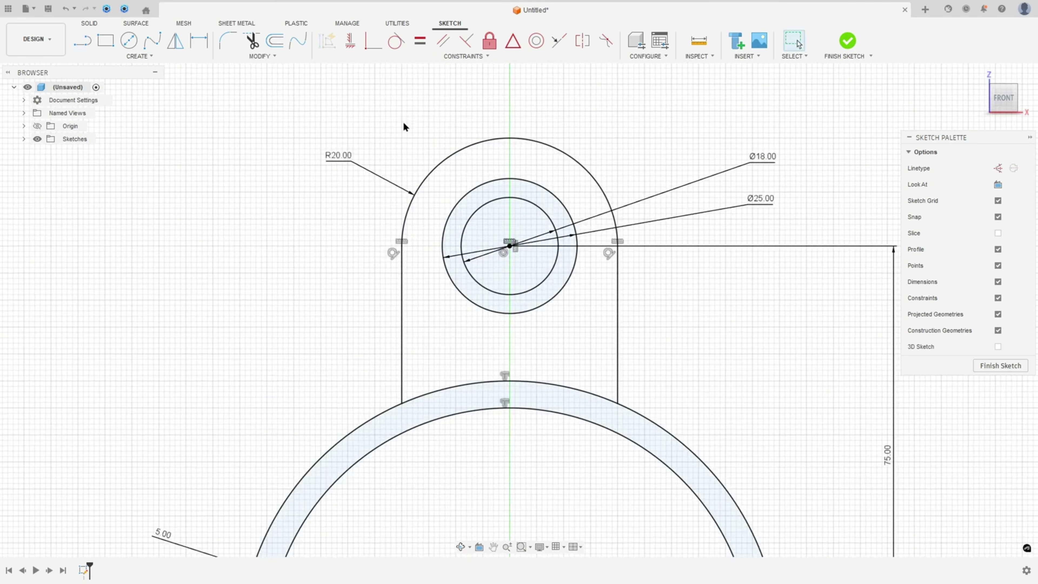
click(373, 41)
click(402, 404)
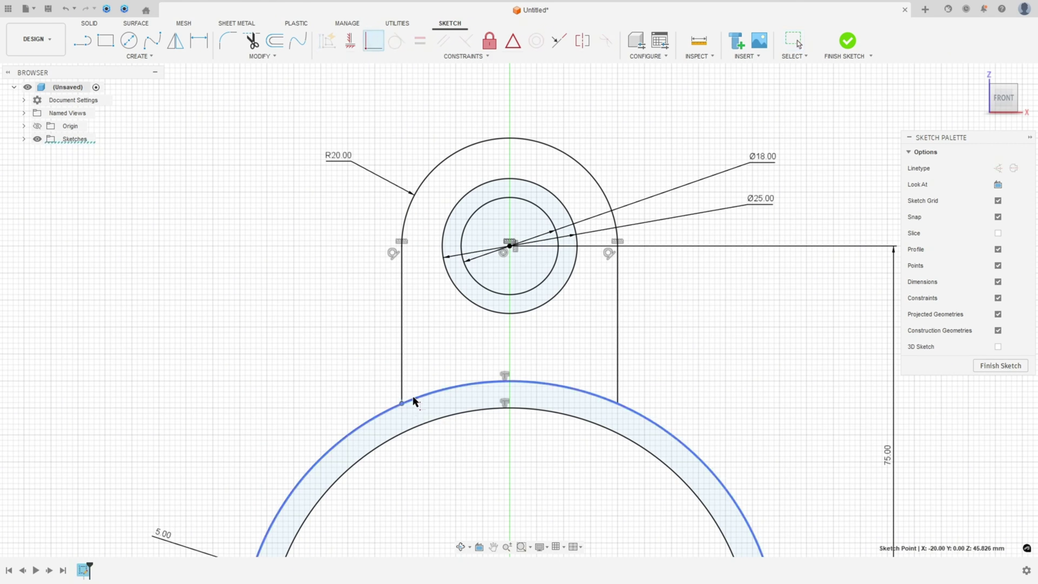
click(414, 399)
key(Escape)
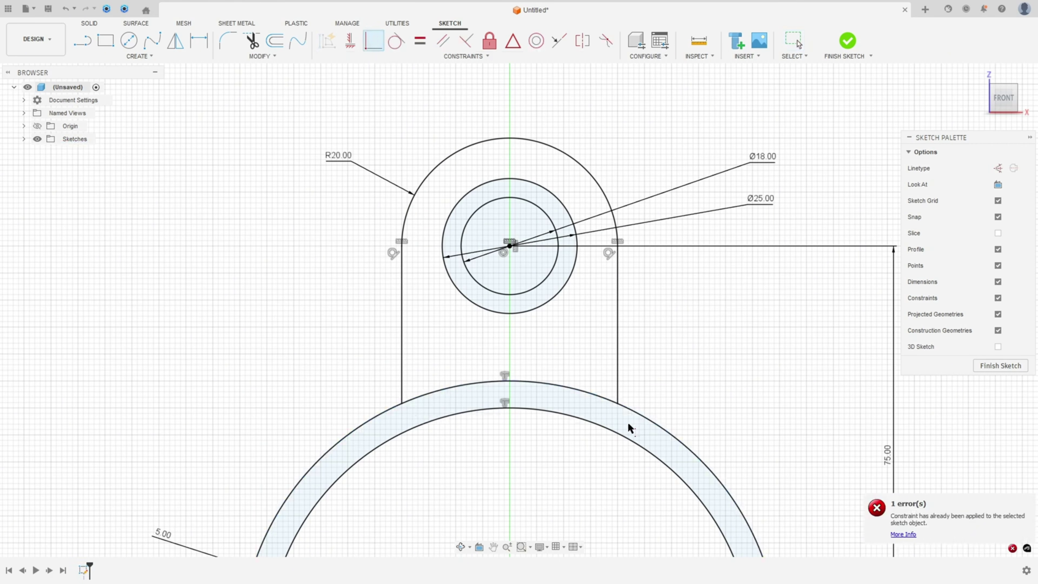
Finish the front-view sketch and return the model to the home view
scroll(699, 363, down, 4)
middle_drag(709, 378, 560, 304)
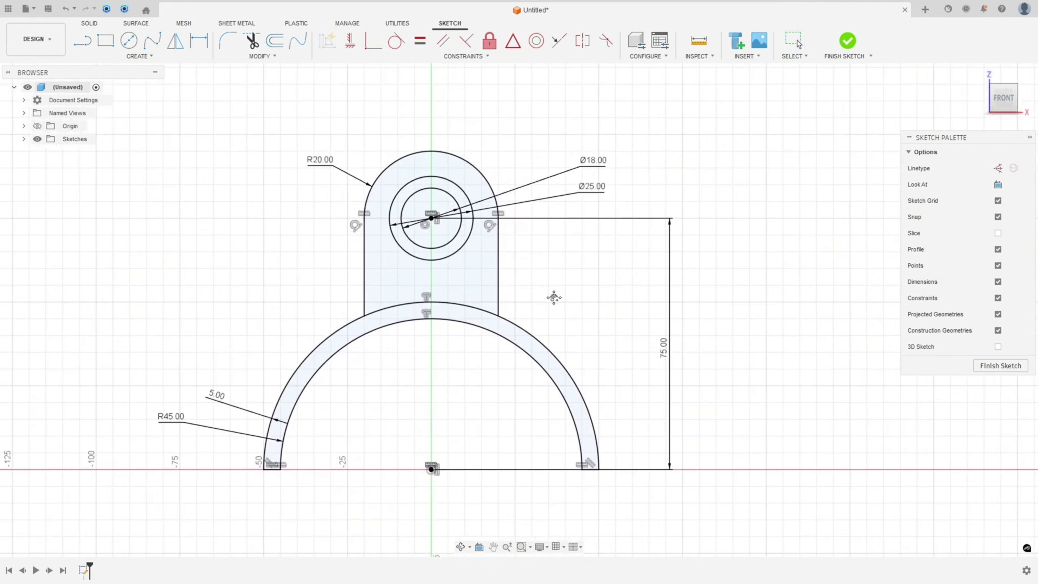
click(847, 41)
click(981, 76)
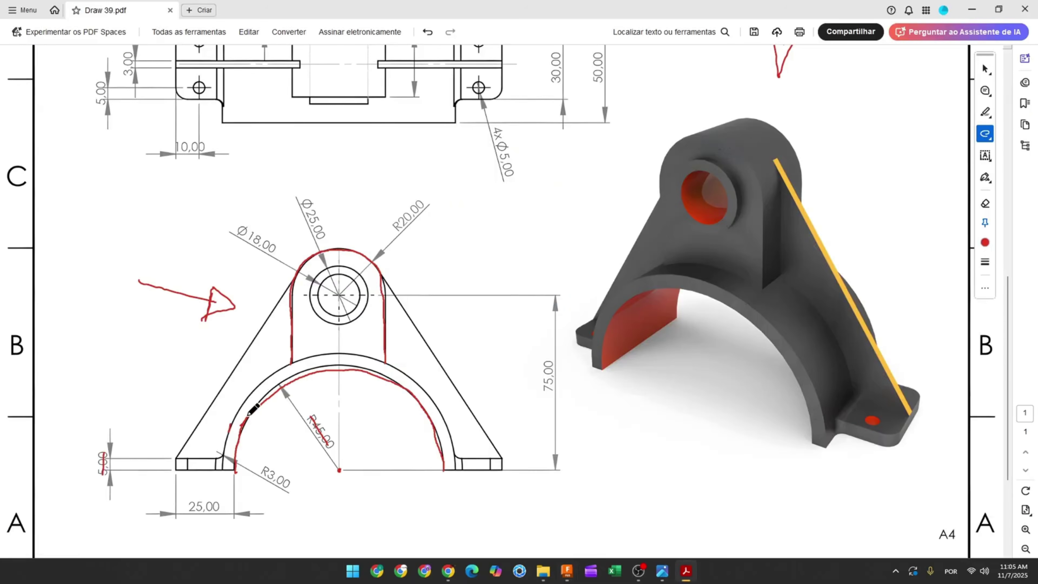
In the Draw 39 PDF, mark the arch band in the front view and the 50.00 depth dimension in the top view
drag(262, 393, 277, 383)
scroll(354, 384, up, 3)
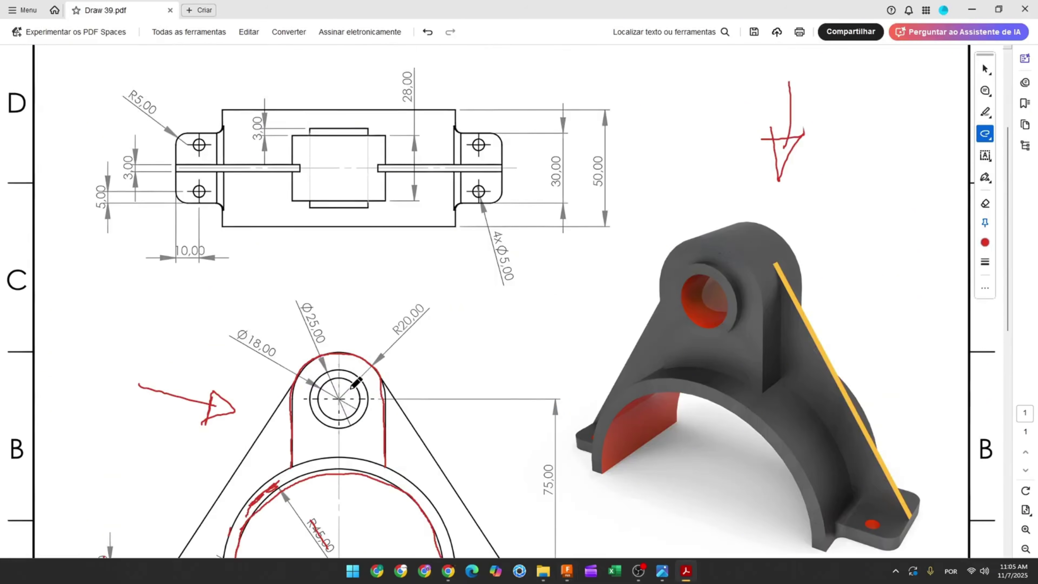
drag(599, 156, 595, 191)
scroll(564, 286, down, 2)
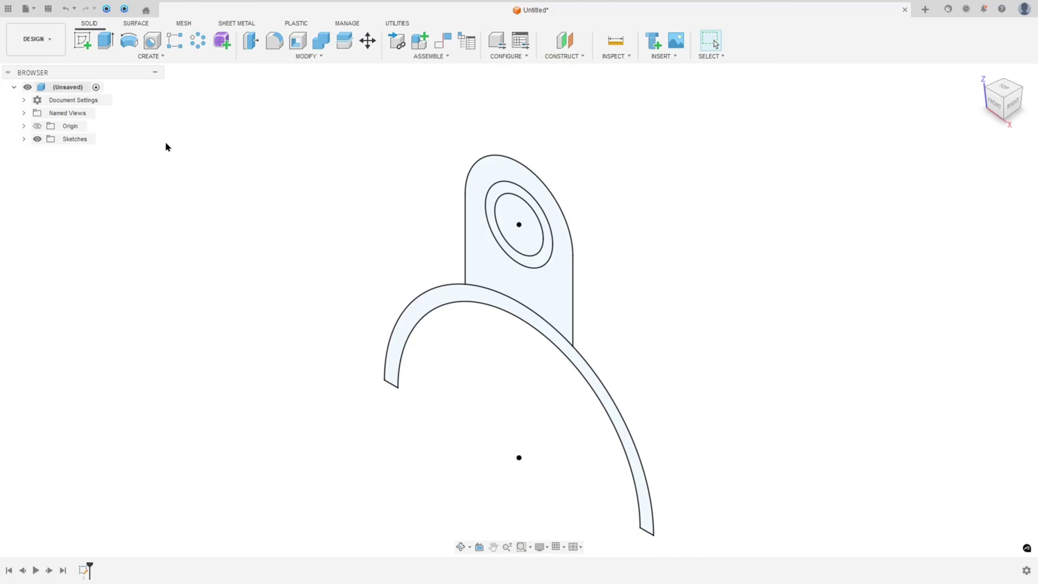
In Fusion, extrude the arch profile symmetrically to a whole length of 50 mm as a new body
click(106, 40)
click(436, 303)
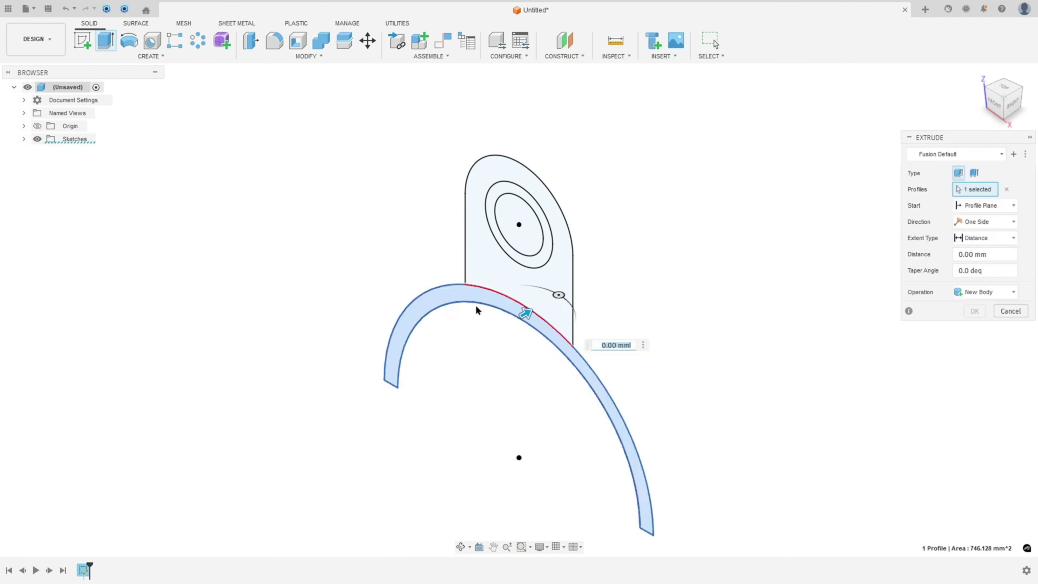
click(959, 222)
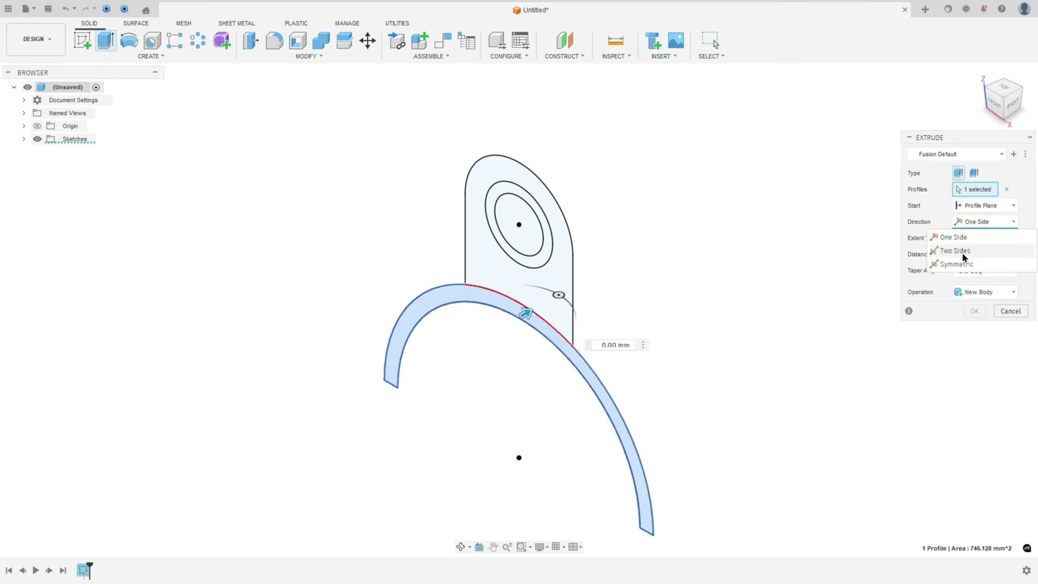
click(963, 260)
click(979, 253)
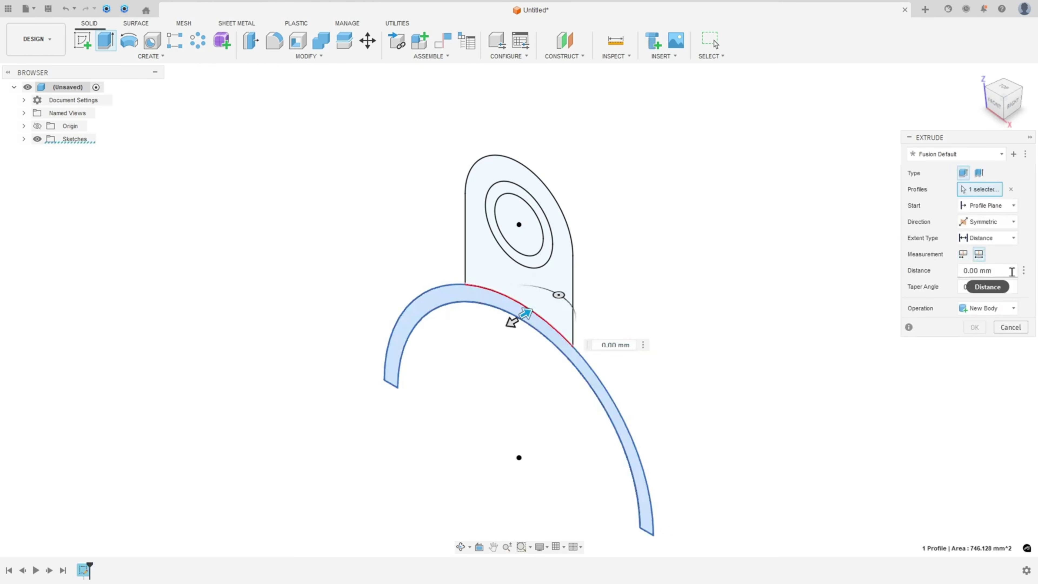
text(50)
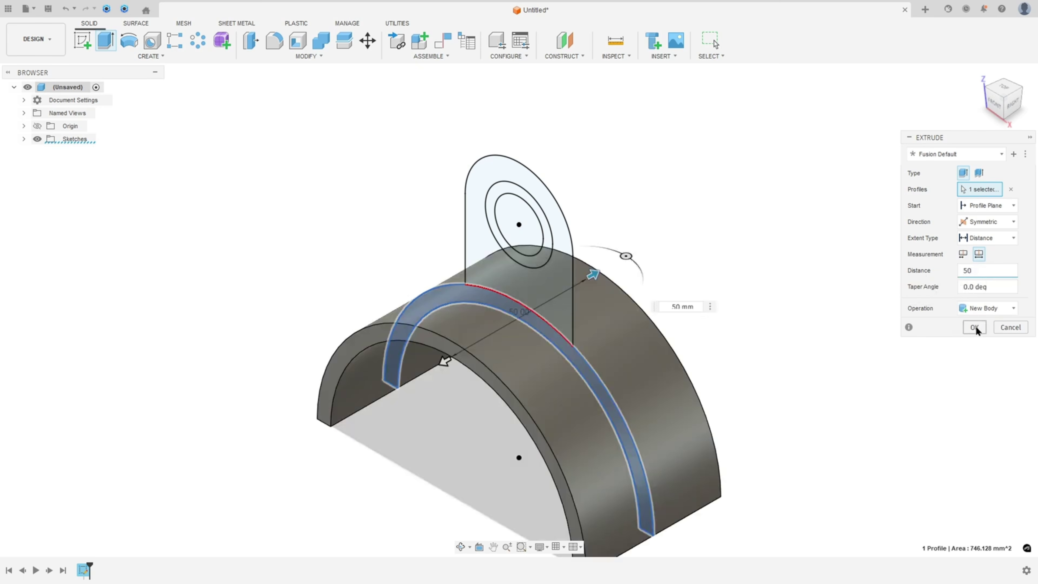
click(975, 327)
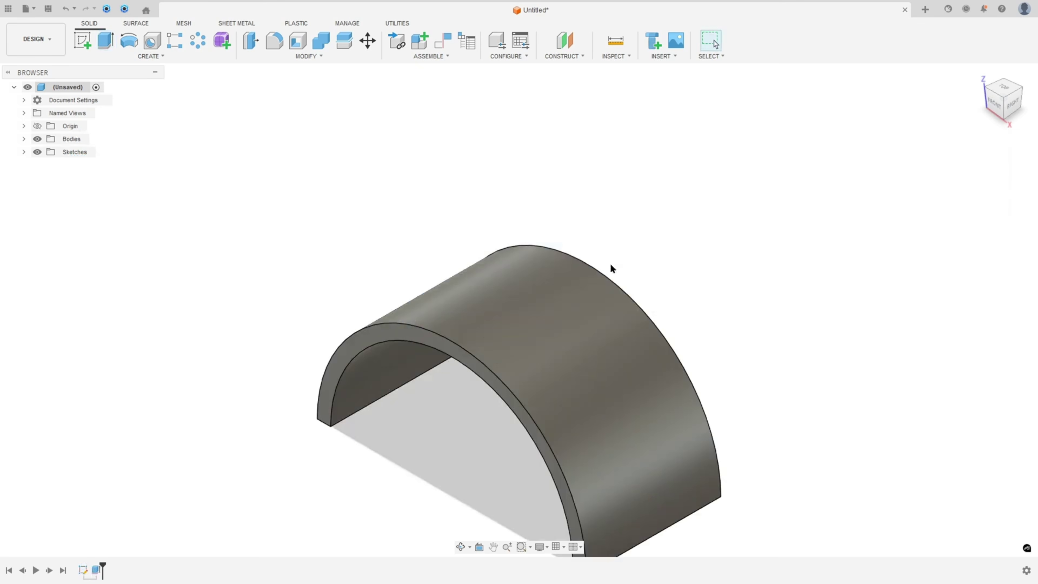
Make Sketch1 visible again and start a new extrusion
click(23, 152)
click(47, 165)
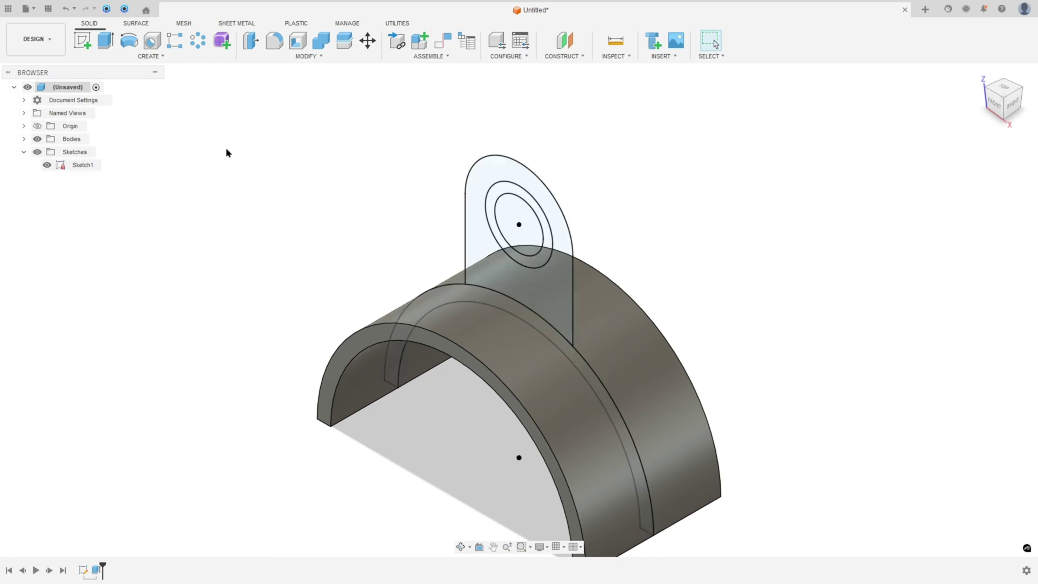
click(105, 39)
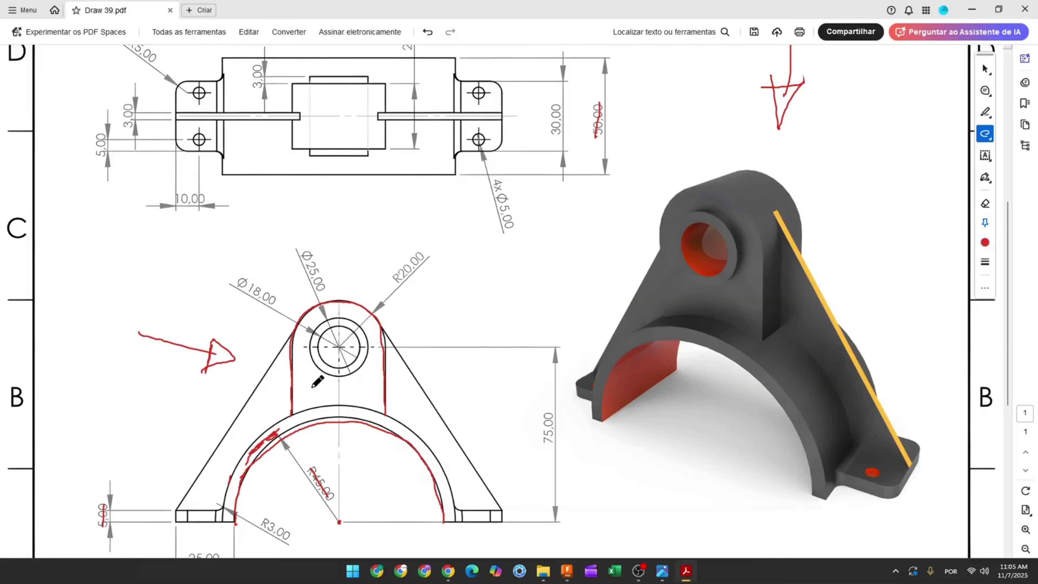
In the Draw 39 PDF, mark the lug area around the hole and the 28.00 thickness dimension, and return to Fusion
mouse_move(303, 391)
mouse_down()
mouse_move(369, 380)
mouse_move(380, 323)
mouse_move(334, 300)
mouse_move(303, 333)
mouse_move(311, 377)
mouse_up()
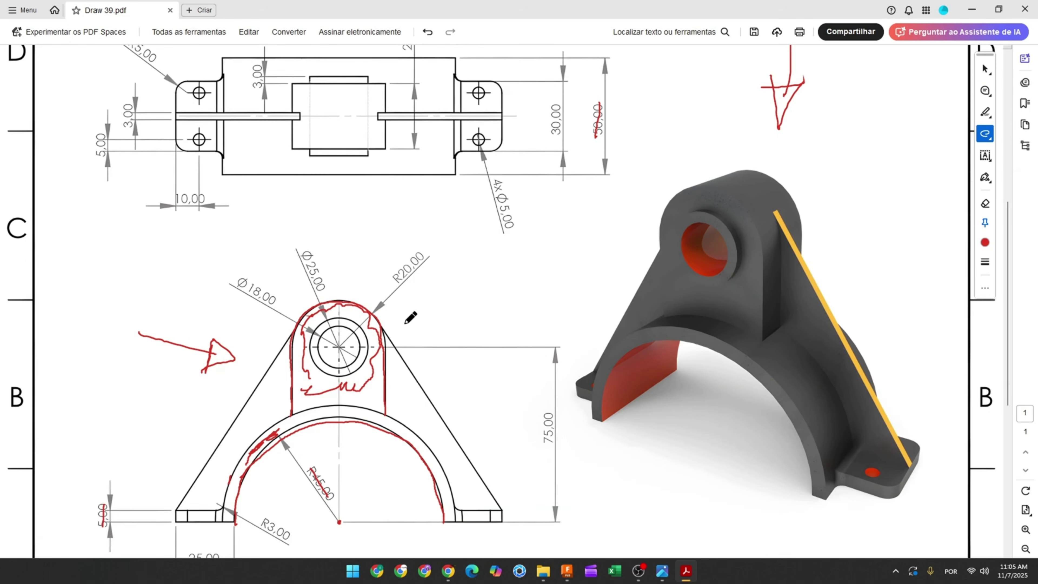
scroll(405, 323, up, 2)
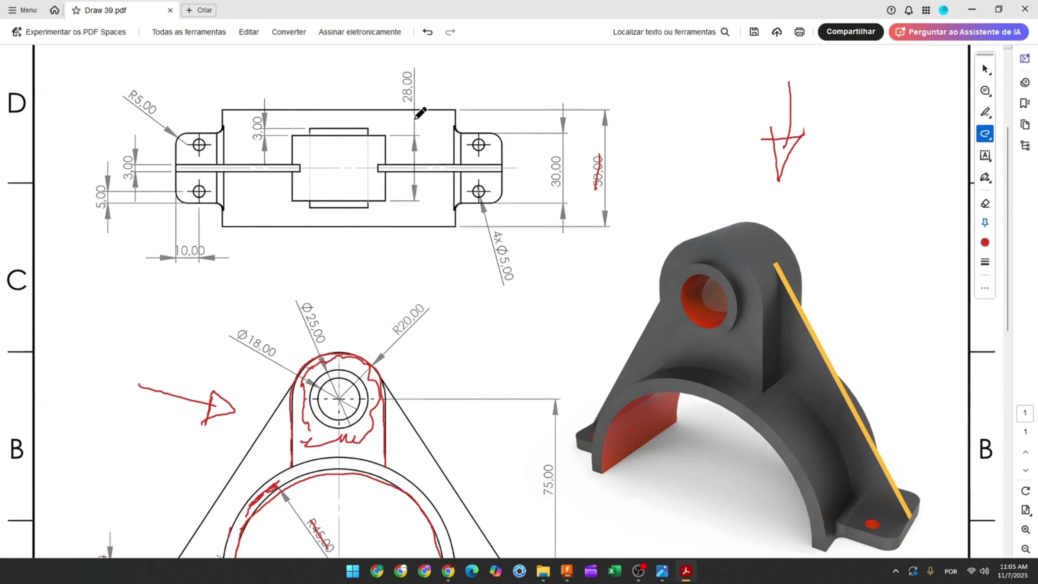
drag(409, 73, 405, 103)
click(567, 571)
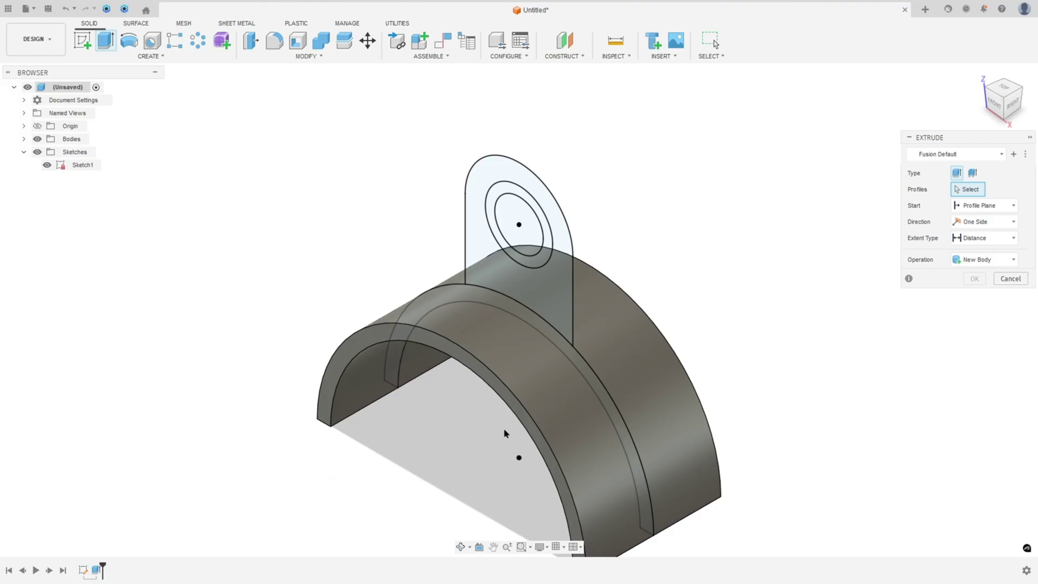
Extrude the lug profile around the hole symmetrically to a whole length of 28 mm, joined to the arch
click(498, 268)
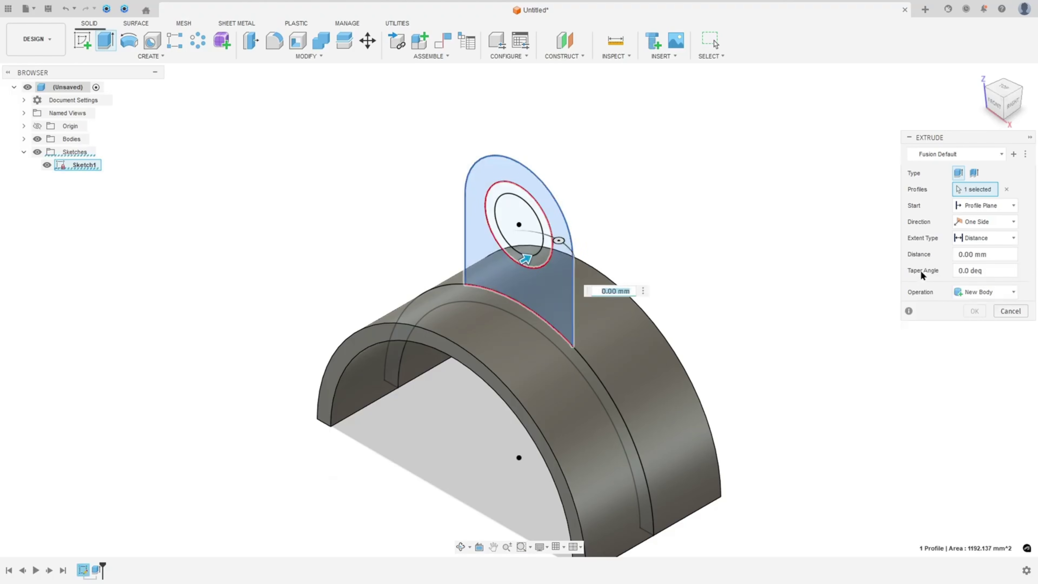
click(985, 222)
click(968, 261)
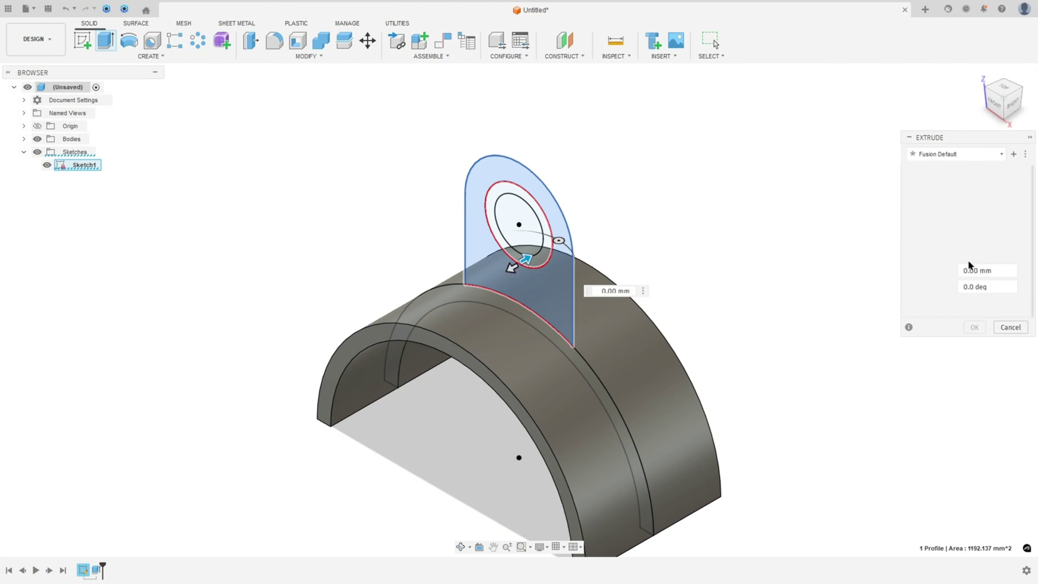
click(979, 253)
click(985, 270)
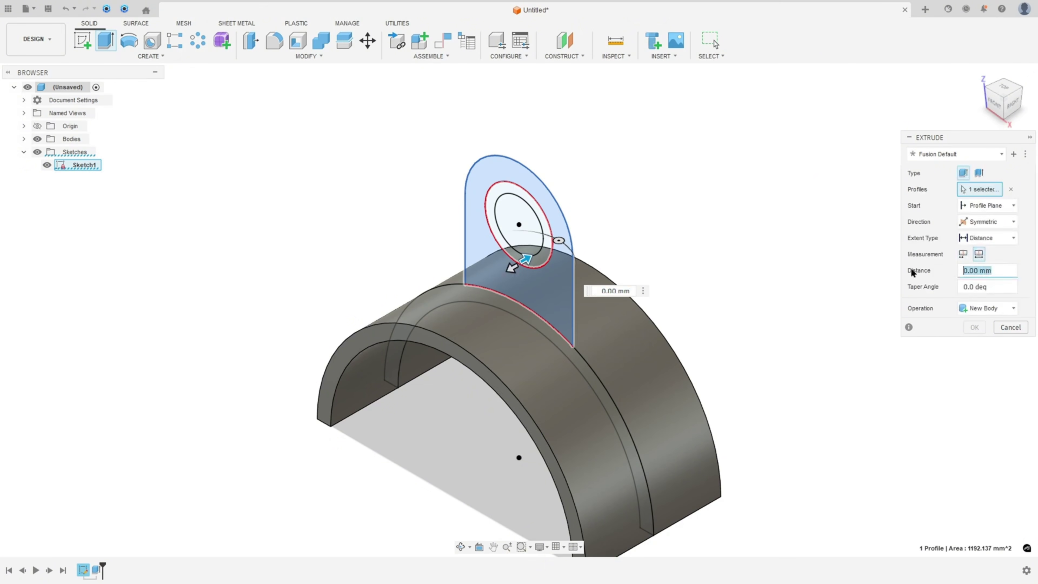
text(28)
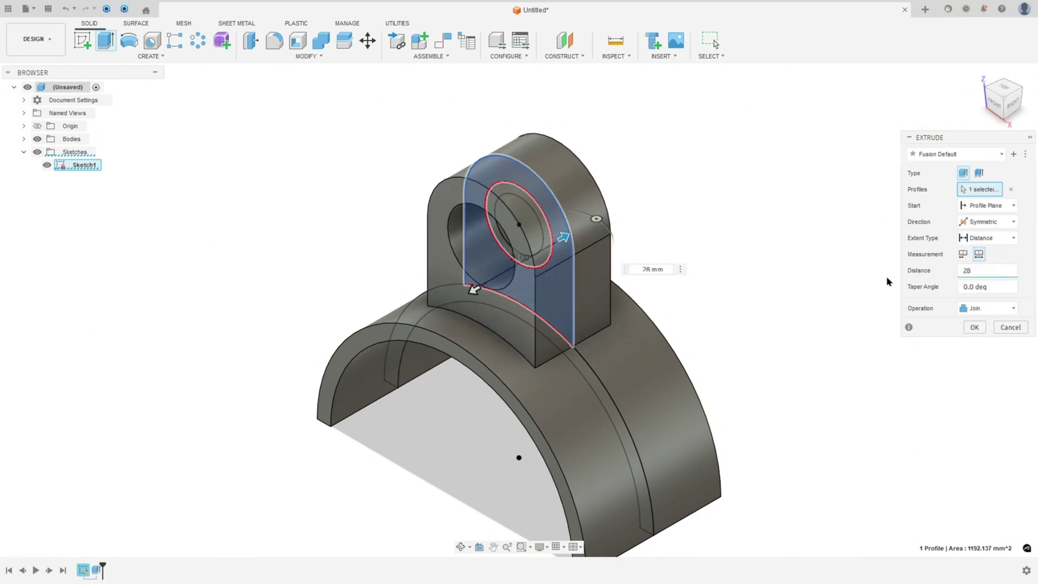
click(973, 327)
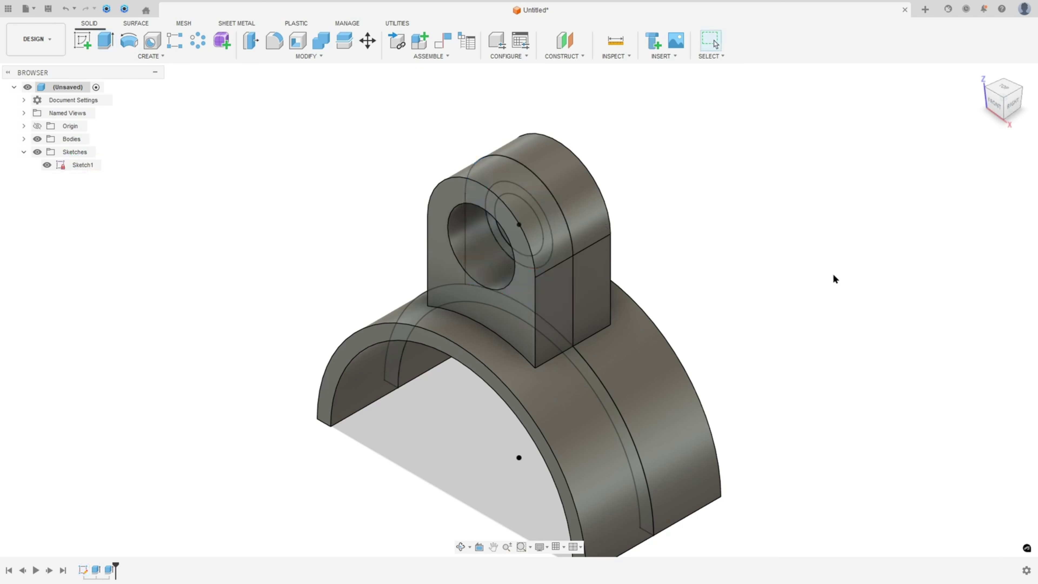
Start extruding the ring profile around the hole, mark the boss edges and 3.00 offset in the Draw 39 PDF's top view, and return to Fusion
click(106, 41)
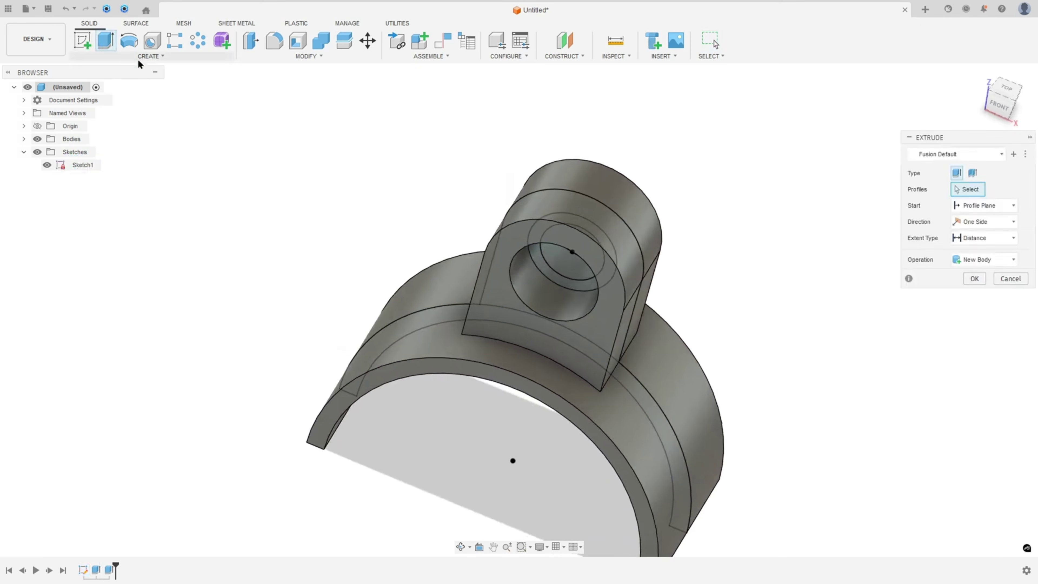
click(518, 222)
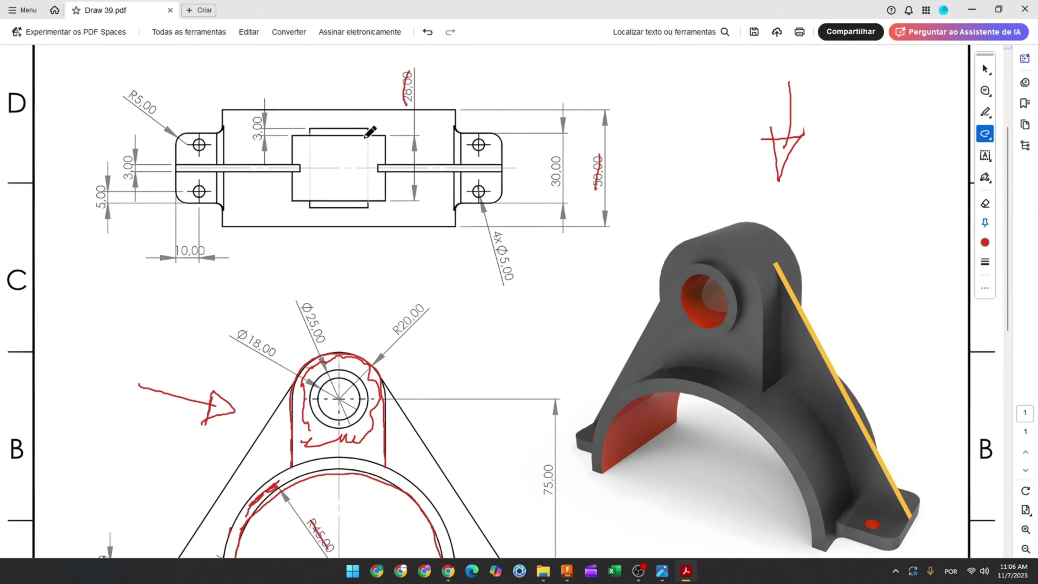
drag(259, 118, 260, 146)
drag(309, 207, 325, 209)
click(567, 570)
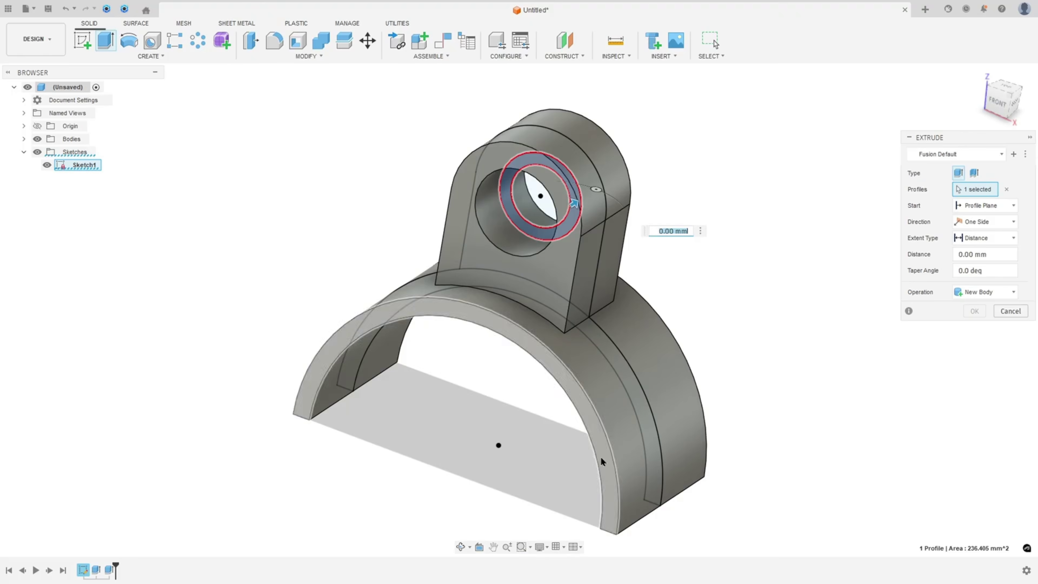
Extrude the ring profile symmetrically to a whole length of 34 mm, joined to the lug
click(979, 222)
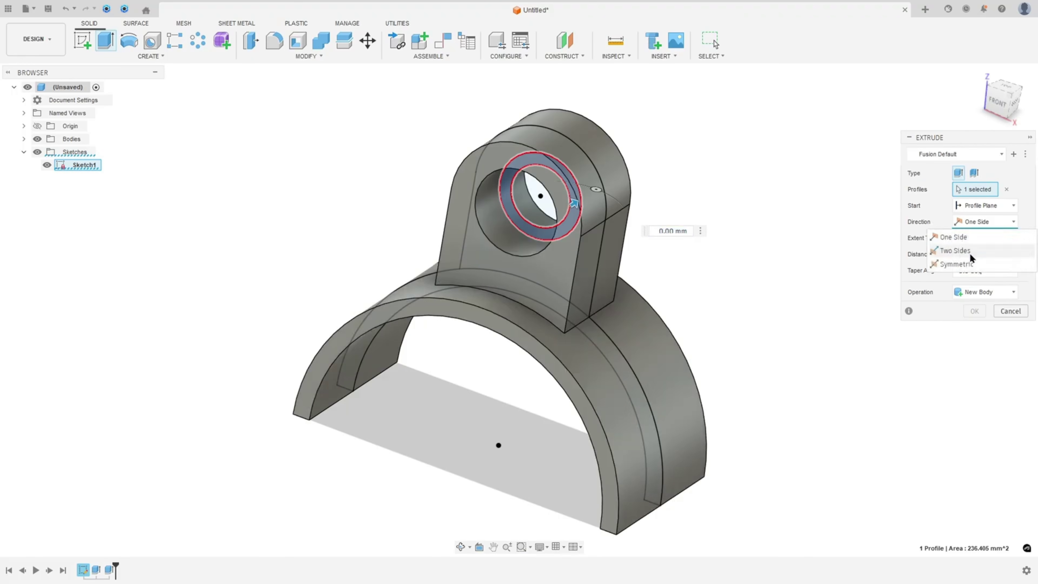
click(965, 266)
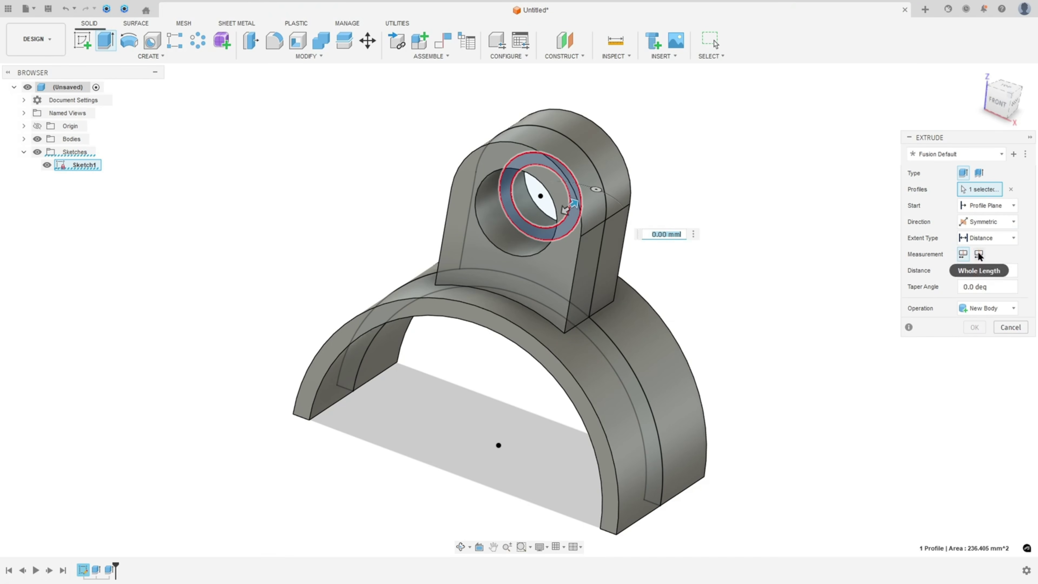
click(979, 254)
click(985, 270)
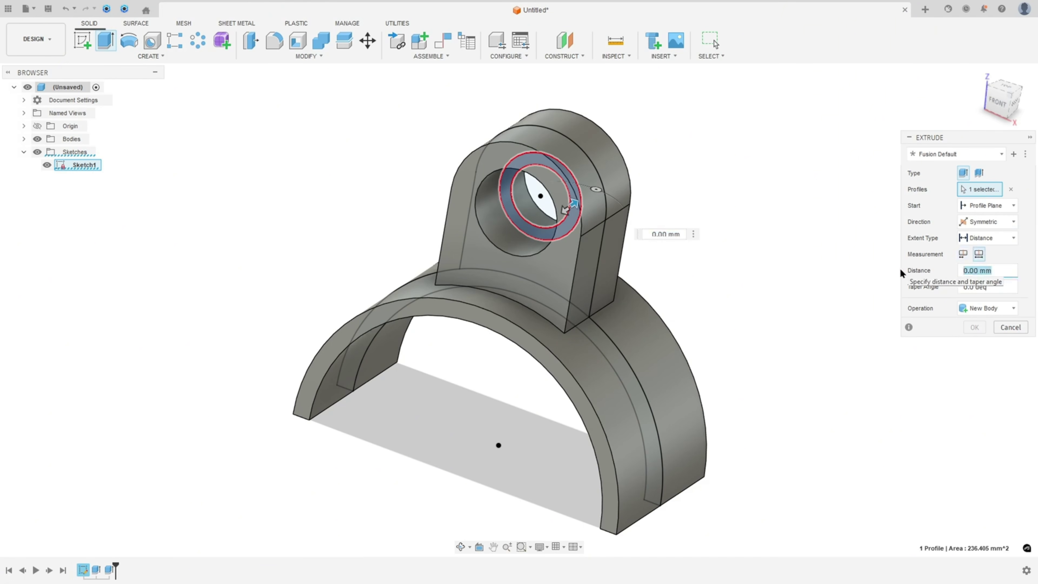
text(34)
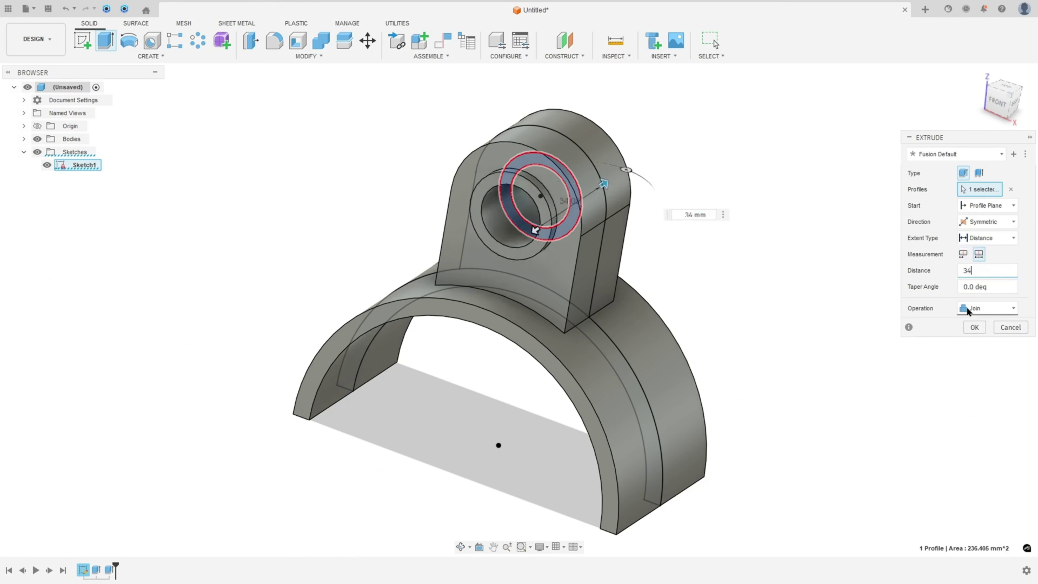
click(974, 327)
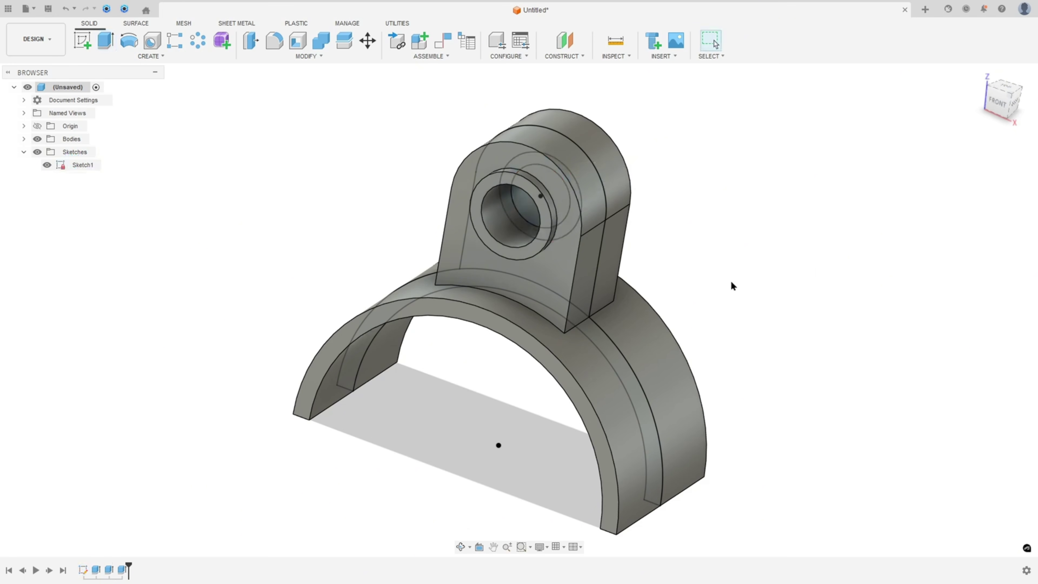
Hide Sketch1 in the model
click(47, 165)
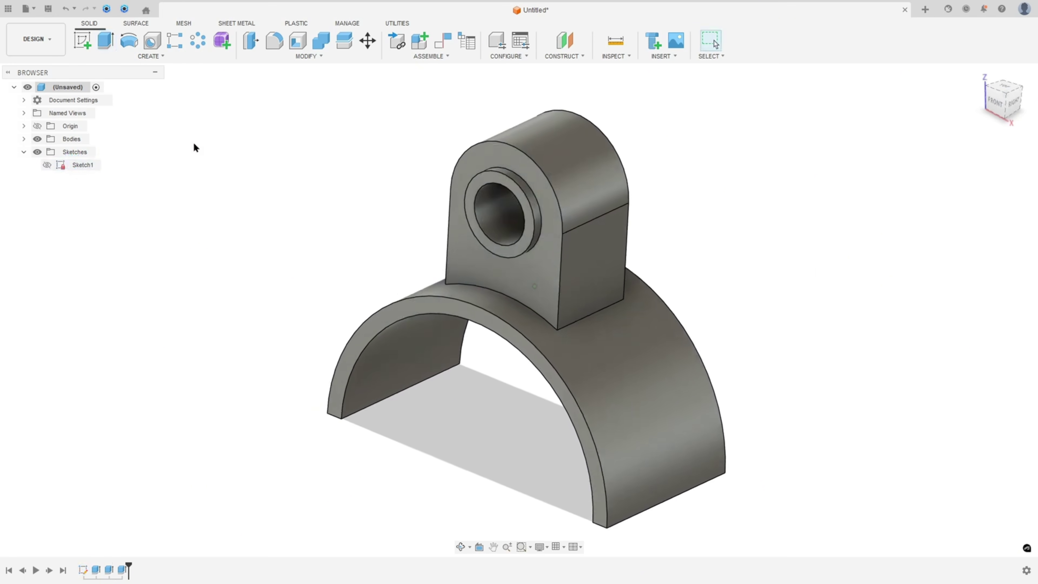
shift+middle_drag(194, 145, 245, 151)
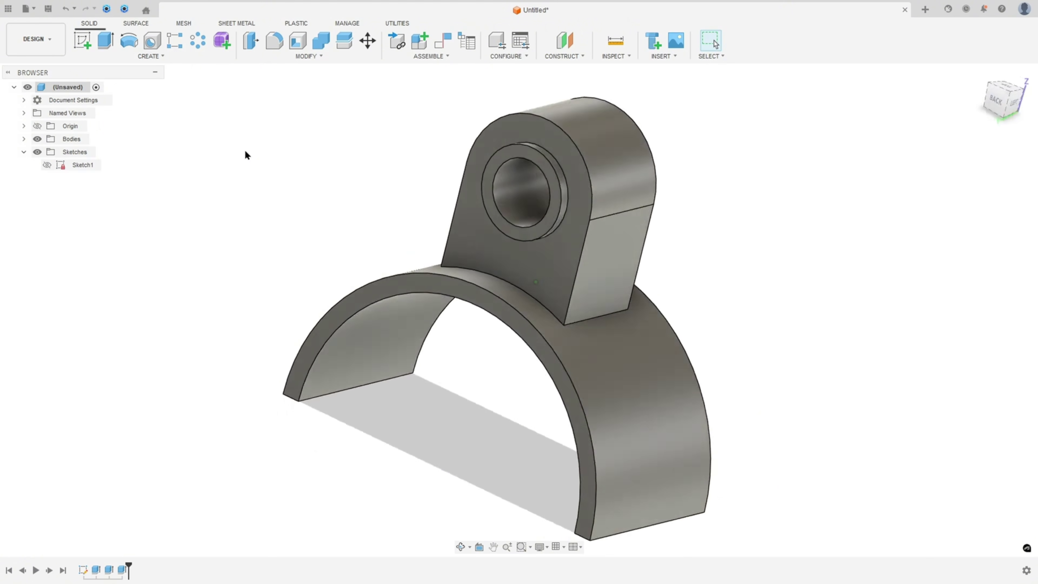
key(F6)
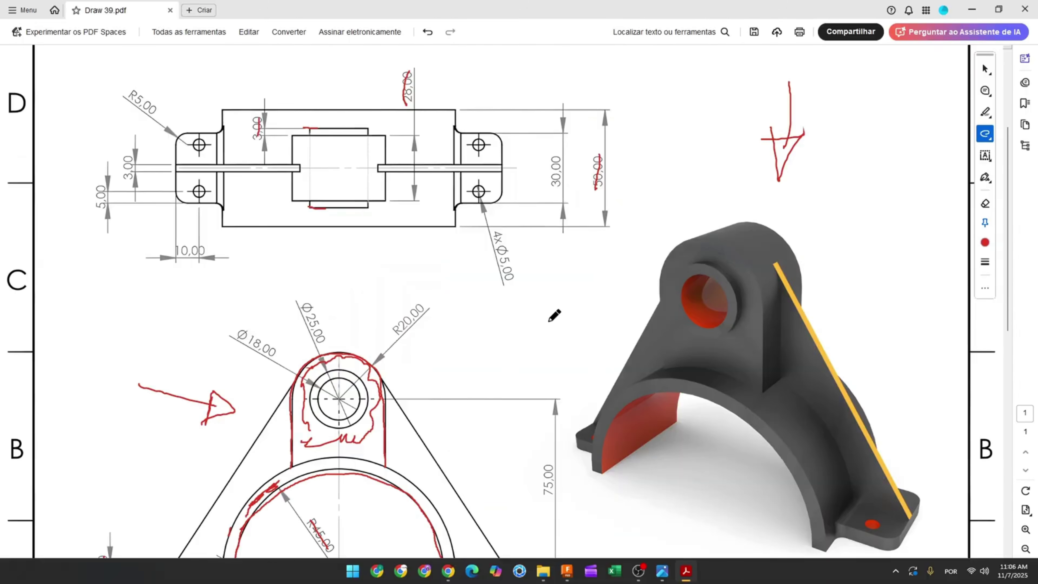
In the Draw 39 PDF, mark the mounting foot on the rendering, both feet in the front view, and the 5.00 height dimension
scroll(510, 312, down, 3)
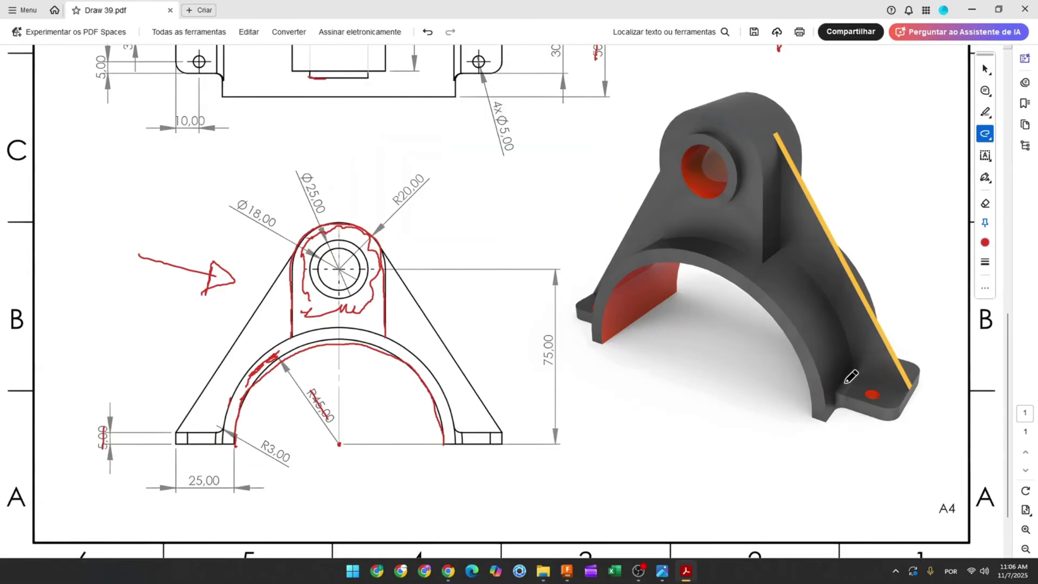
mouse_move(845, 382)
mouse_down()
mouse_move(918, 412)
mouse_move(863, 391)
mouse_up()
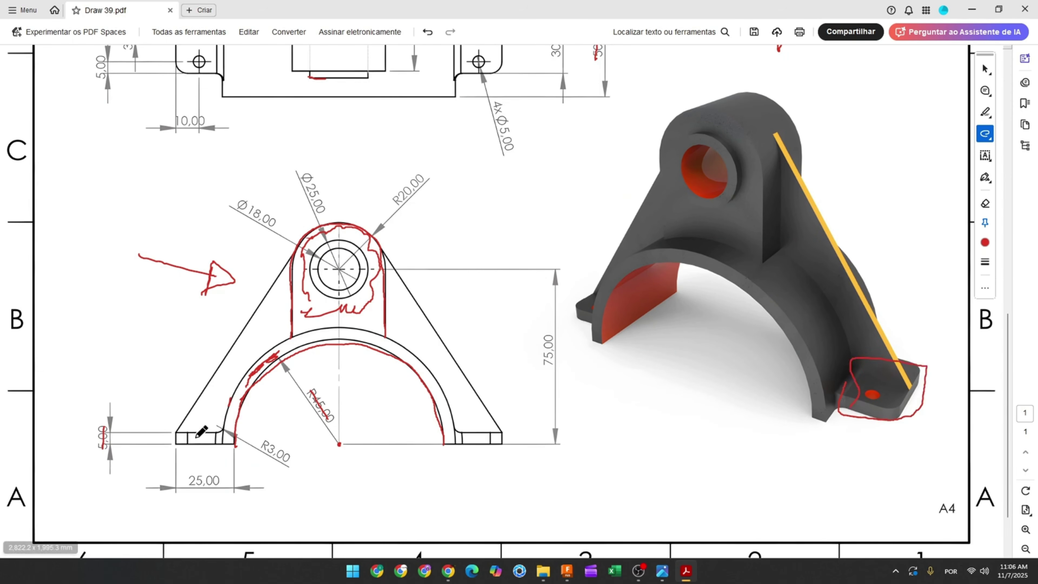
mouse_move(234, 444)
mouse_down()
mouse_move(192, 445)
mouse_move(239, 434)
mouse_up()
drag(105, 426, 104, 448)
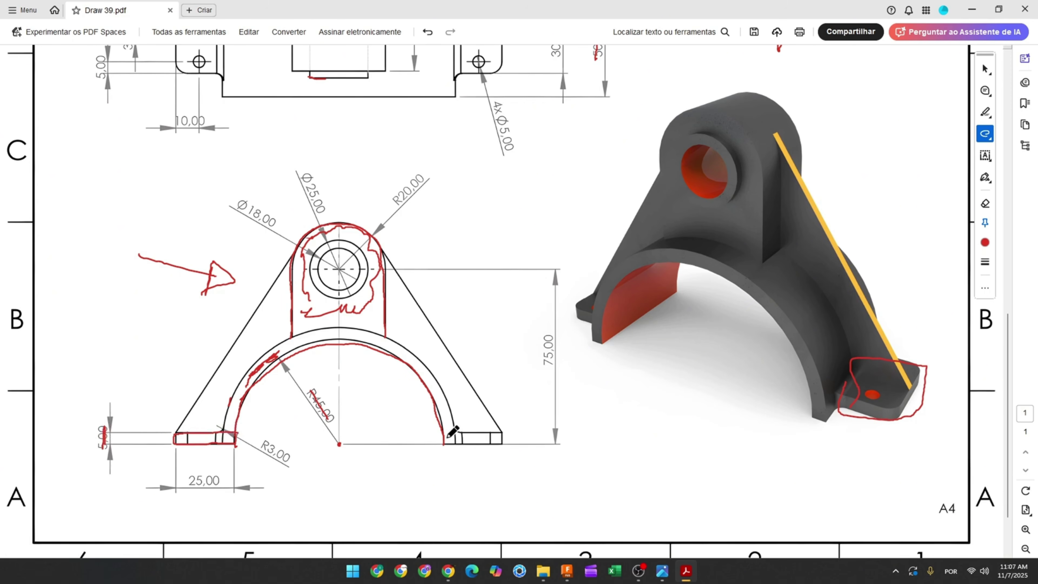
mouse_move(444, 435)
mouse_down()
mouse_move(503, 433)
mouse_move(440, 447)
mouse_up()
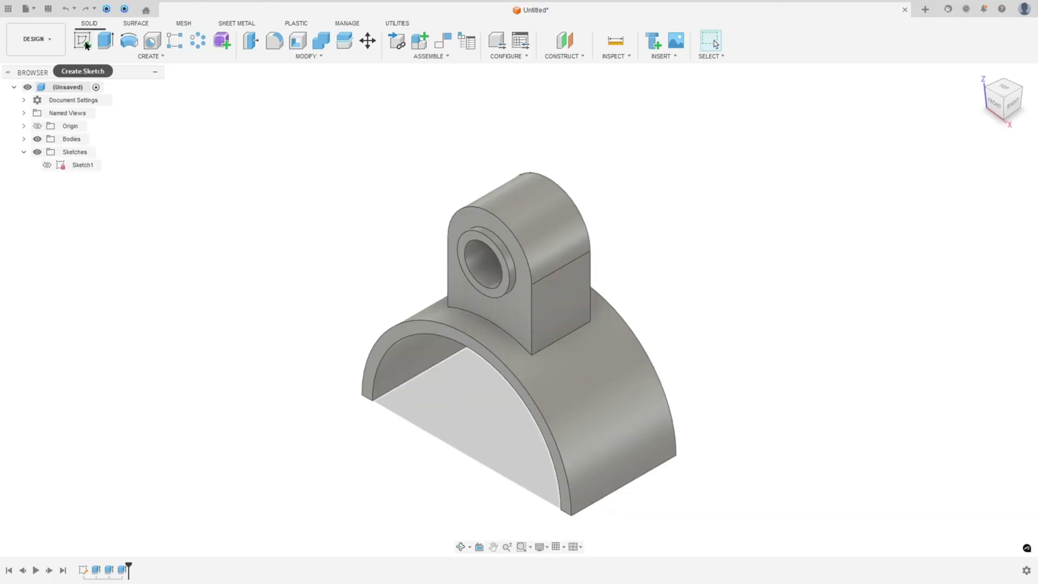
In Fusion, create a sketch on the front origin plane and project the bracket body into it
click(82, 40)
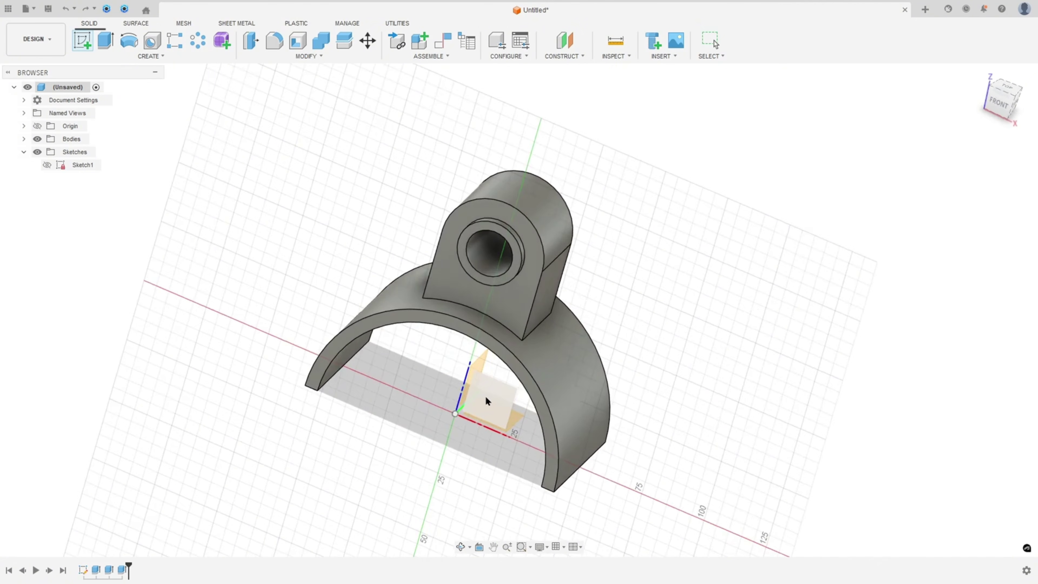
click(492, 403)
click(138, 56)
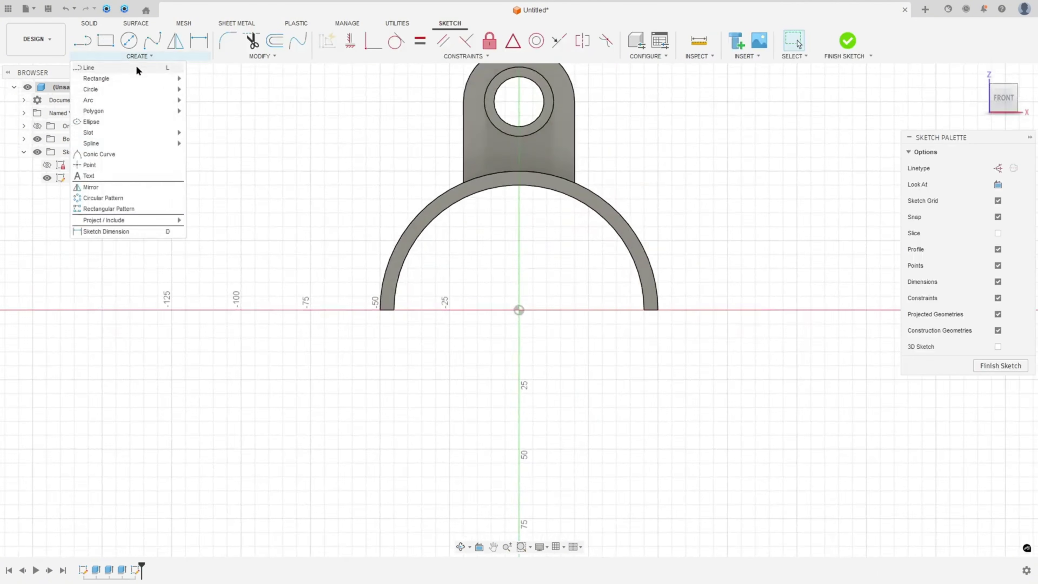
mouse_move(122, 220)
click(200, 220)
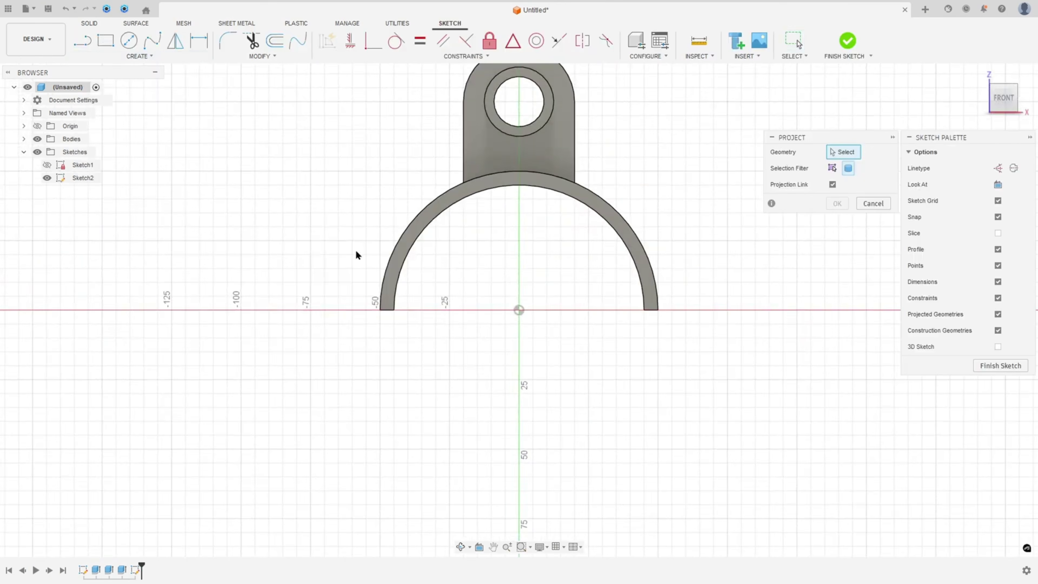
click(399, 250)
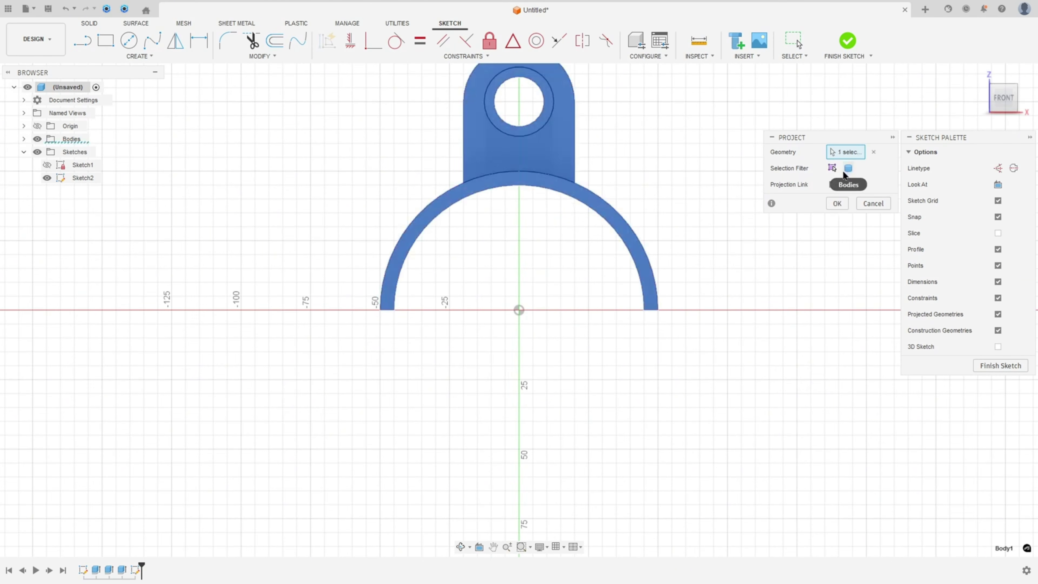
click(835, 202)
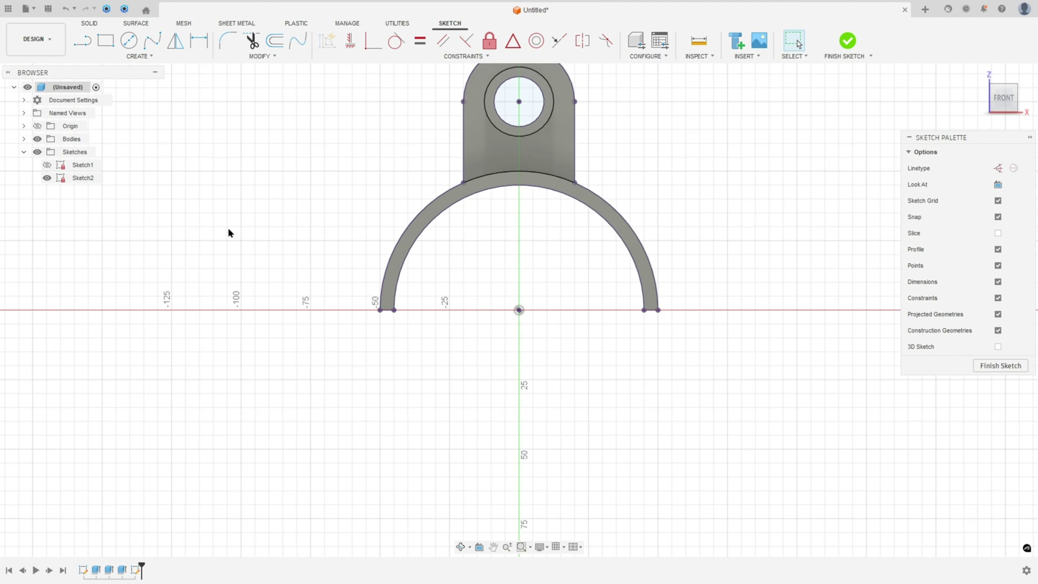
Draw a 25 × 5 mm rectangle extending outward from the lower inner corner of the arch's left leg
scroll(278, 240, up, 1)
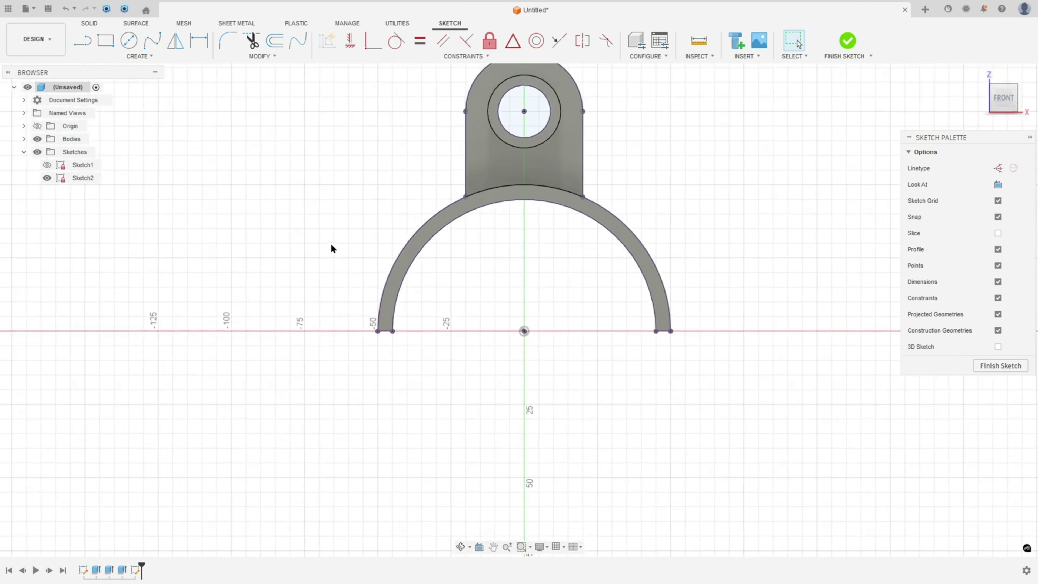
mouse_move(331, 248)
shift+middle_down()
mouse_move(313, 260)
mouse_move(325, 252)
shift+middle_up()
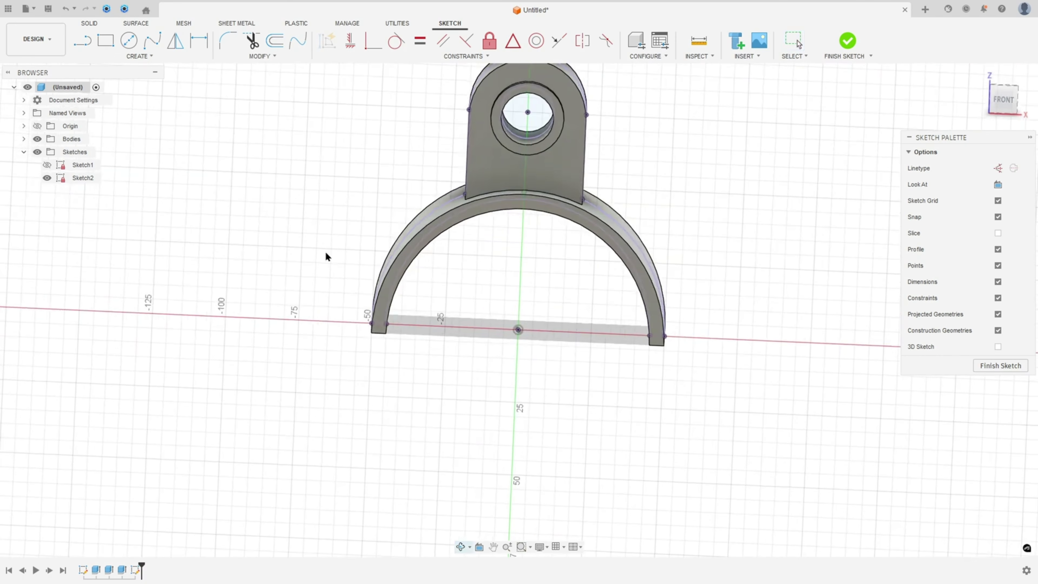
click(108, 42)
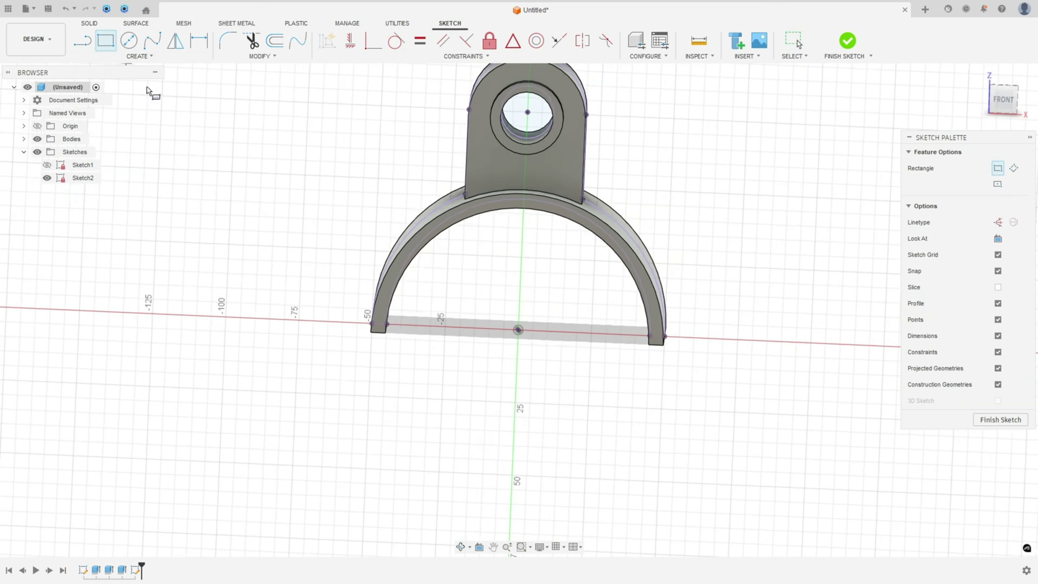
click(387, 325)
text(5)
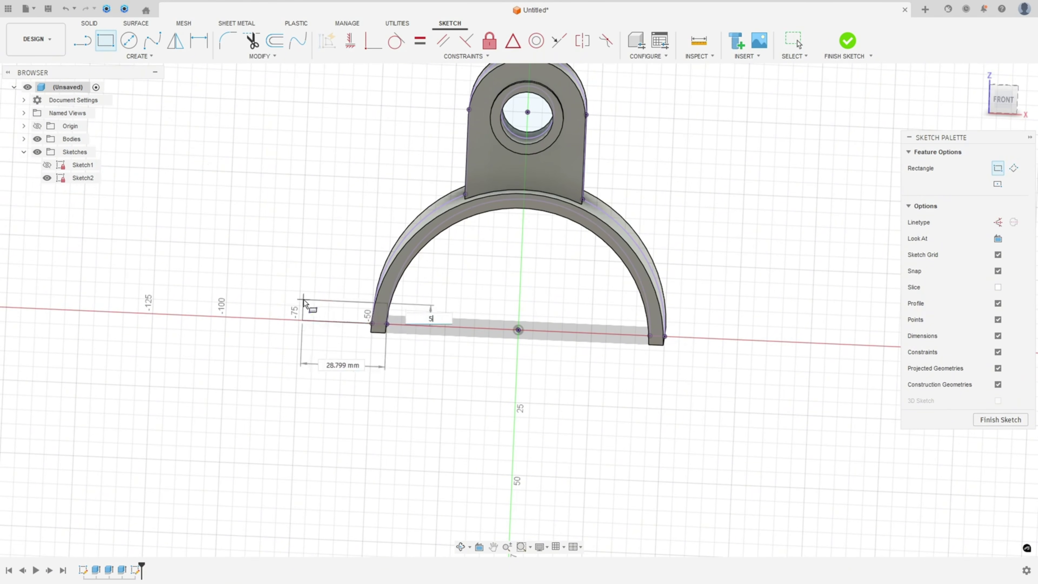
key(Tab)
text(25)
key(Return)
key(Escape)
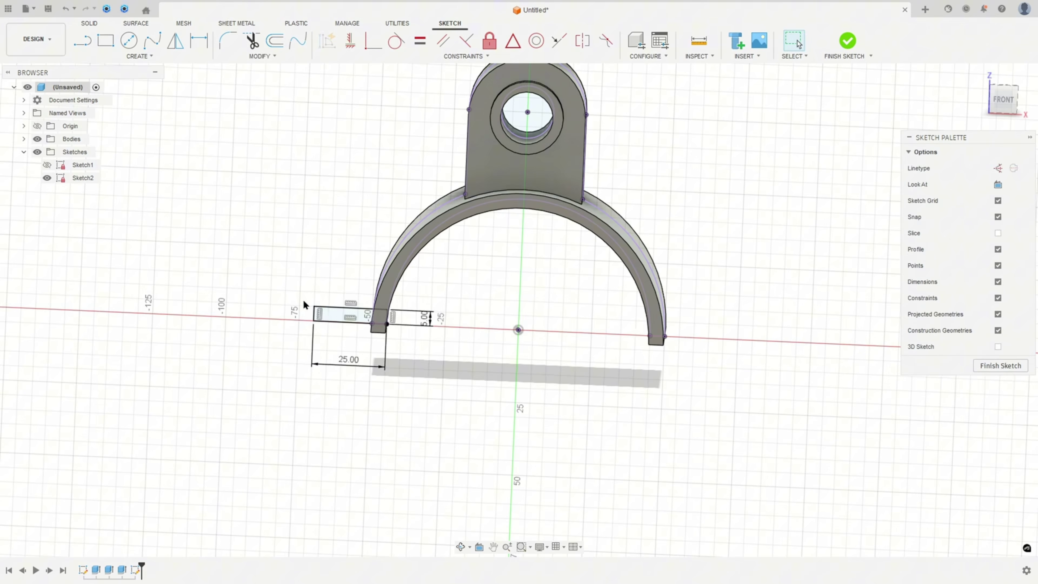
Draw a matching 25 × 5 mm rectangle outward from the right leg's lower inner corner and finish the sketch
click(103, 48)
click(650, 337)
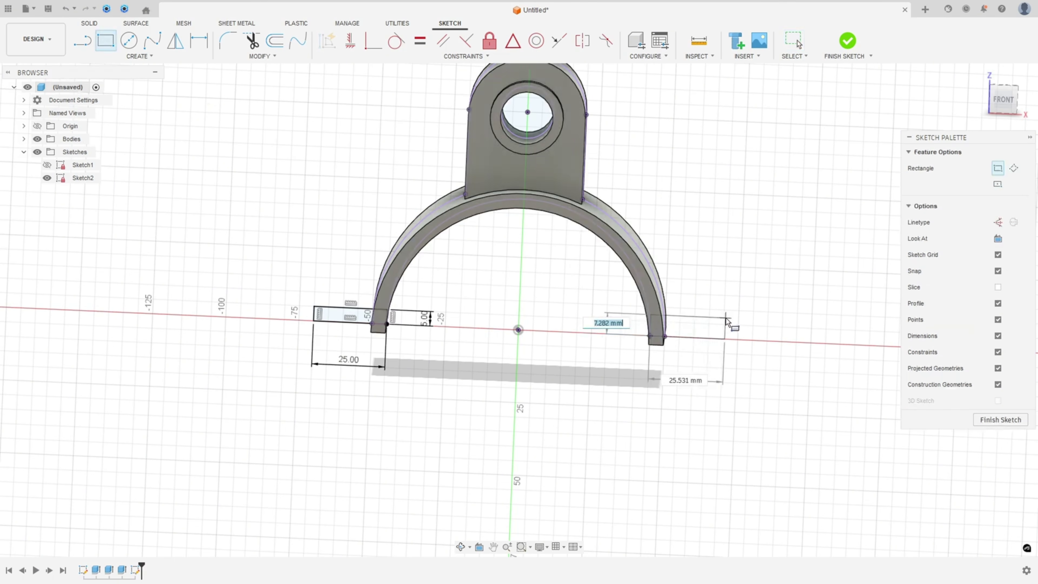
text(5)
key(Tab)
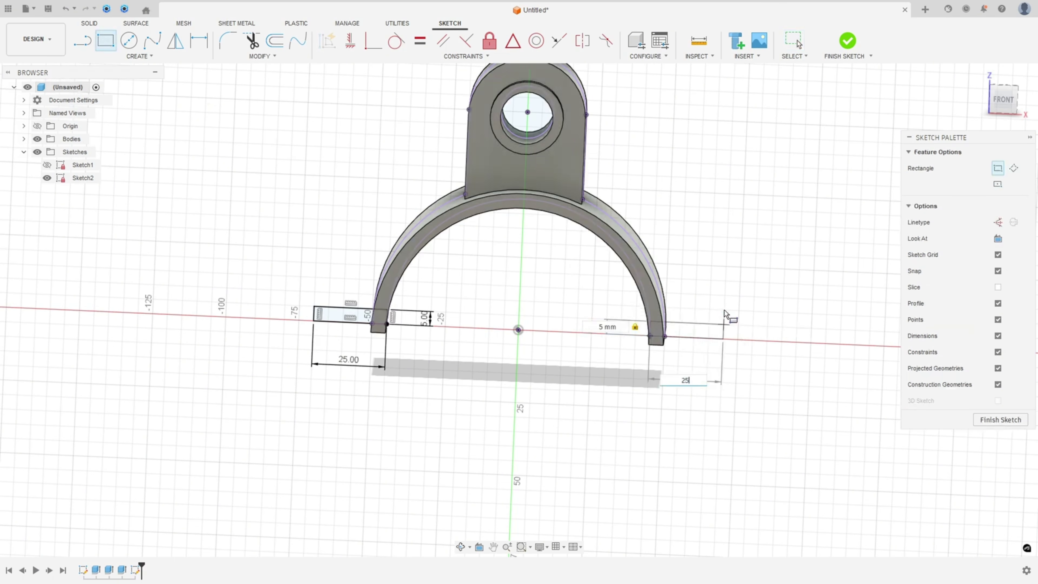
key(Return)
key(Escape)
click(1003, 100)
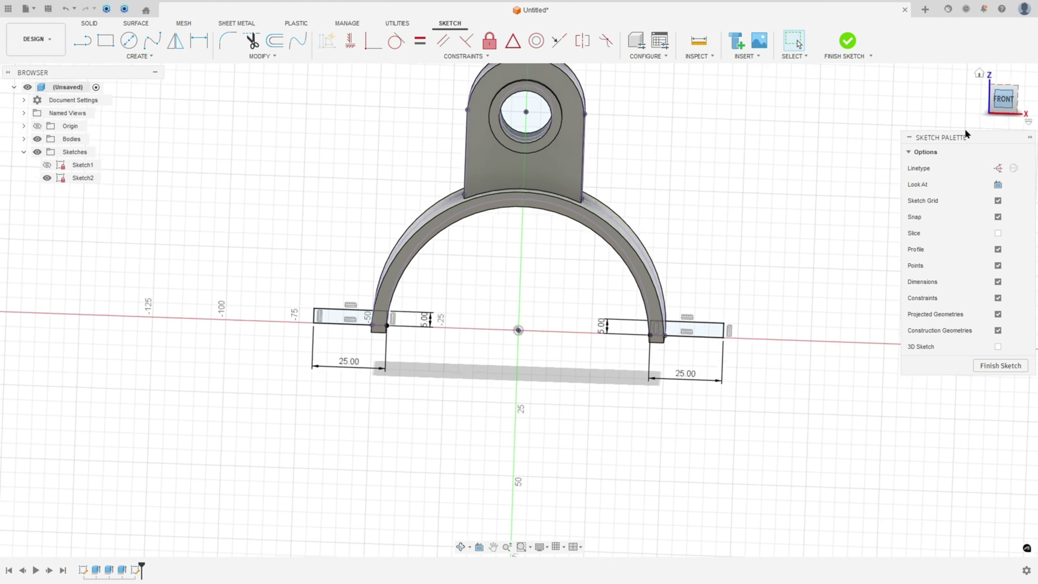
click(846, 43)
Start an Extrude with both foot rectangles as profiles, including the portions that overlap the arch legs
click(106, 40)
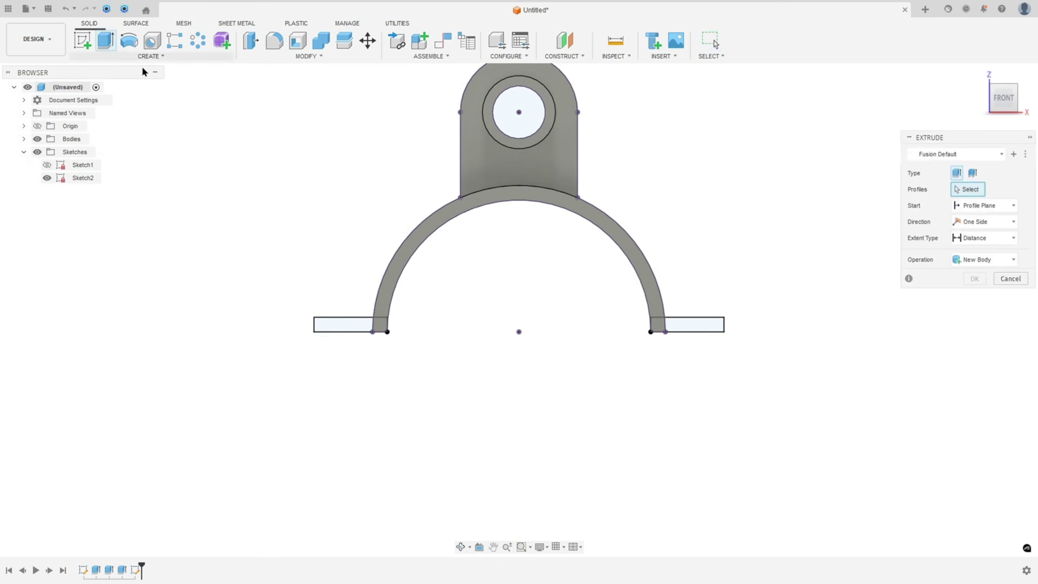
click(349, 323)
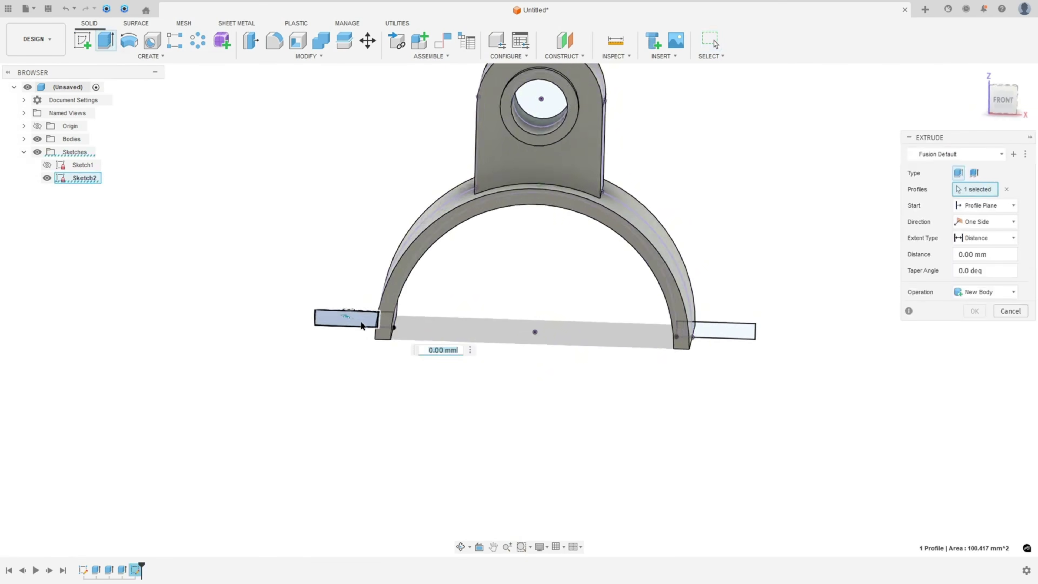
click(384, 324)
click(748, 327)
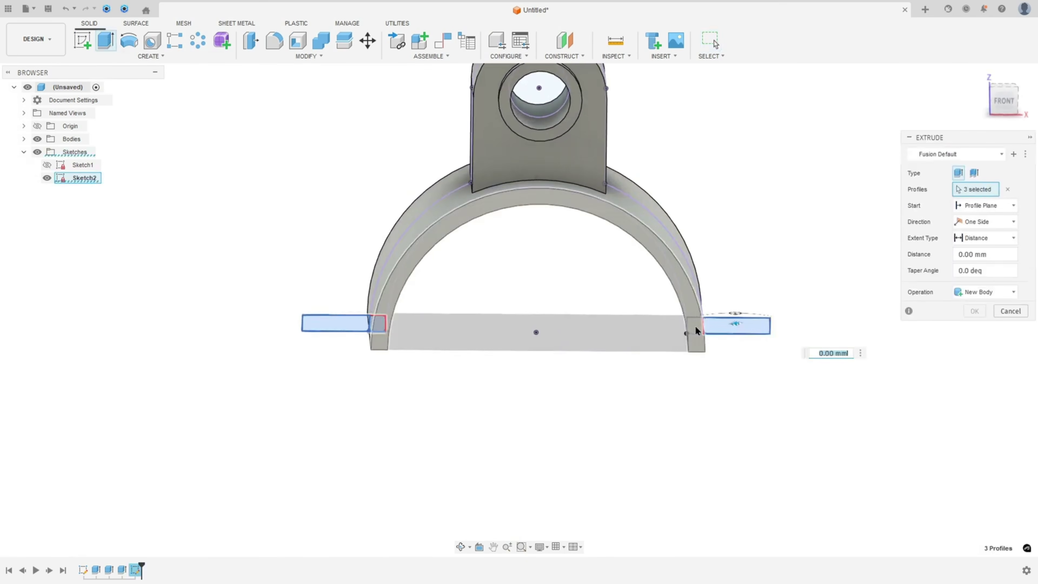
click(701, 330)
shift+middle_drag(698, 331, 752, 353)
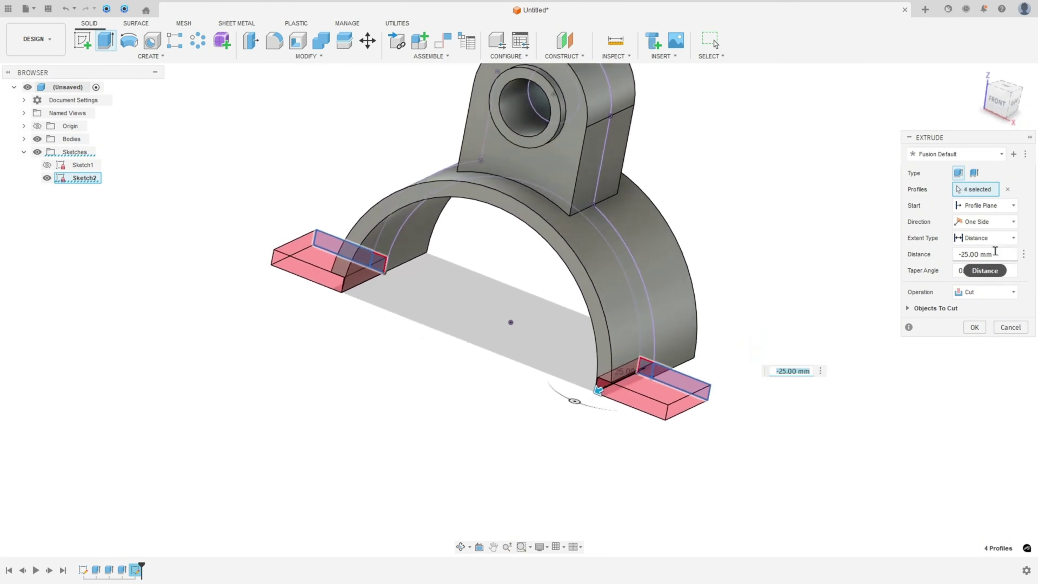
drag(1001, 255, 927, 267)
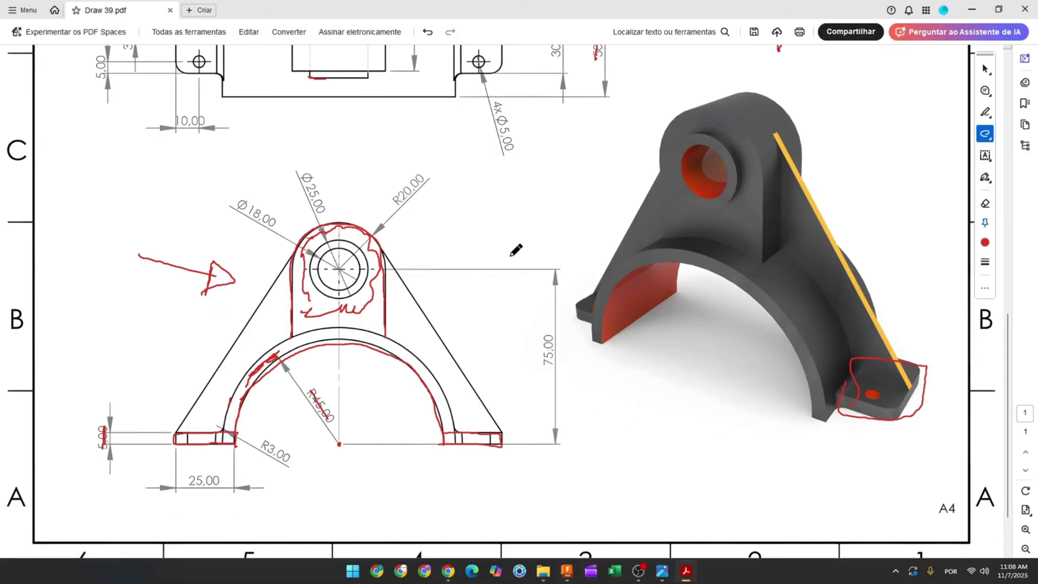
In the Draw 39 PDF, mark the 30.00 foot width dimension in the top view and return to Fusion
scroll(542, 123, up, 2)
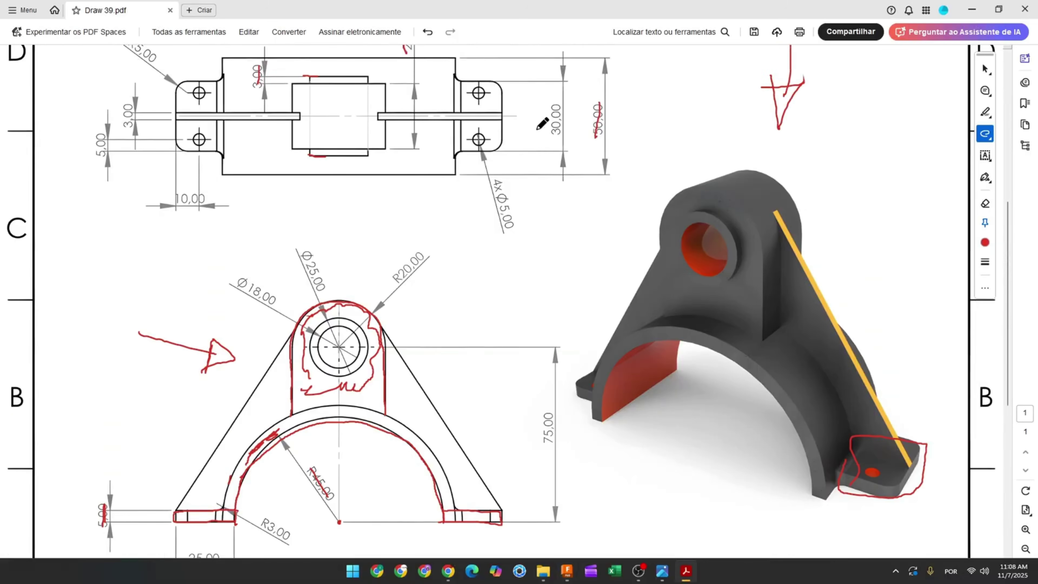
drag(557, 104, 551, 140)
click(567, 571)
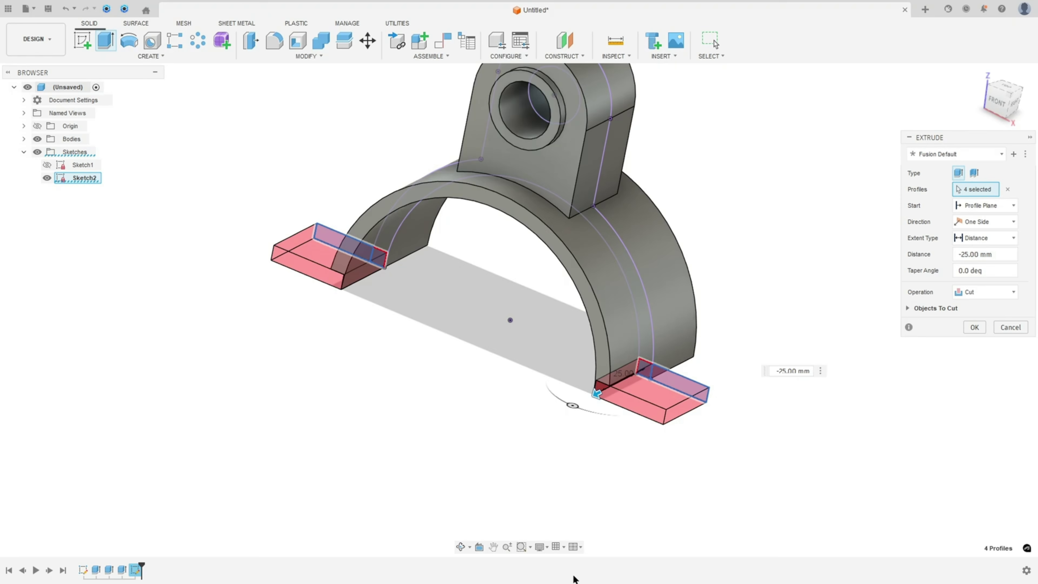
Extrude the foot profiles symmetrically with a whole length of 30 mm, joined to the bracket body
click(973, 221)
click(965, 265)
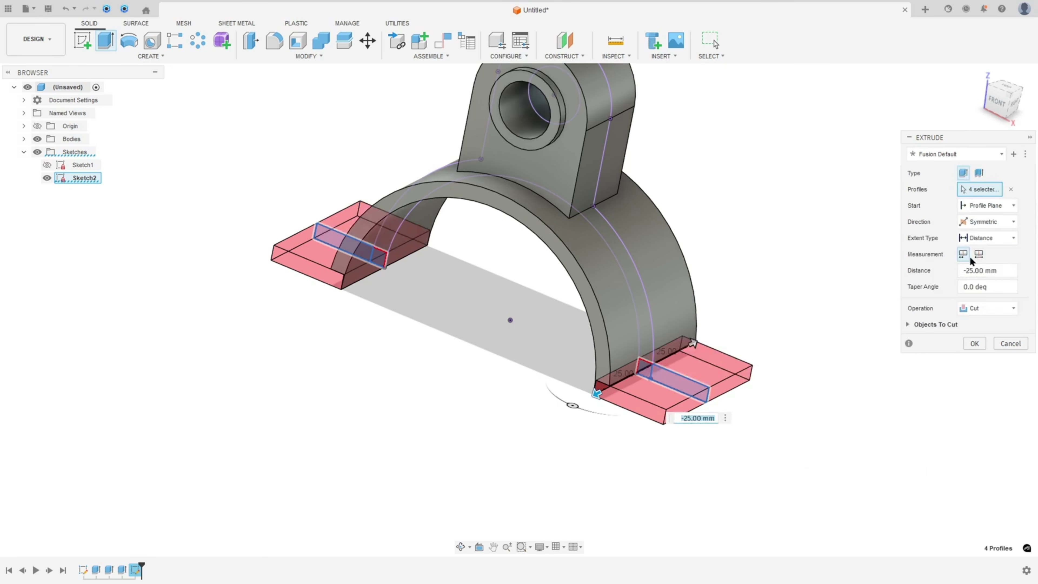
click(979, 254)
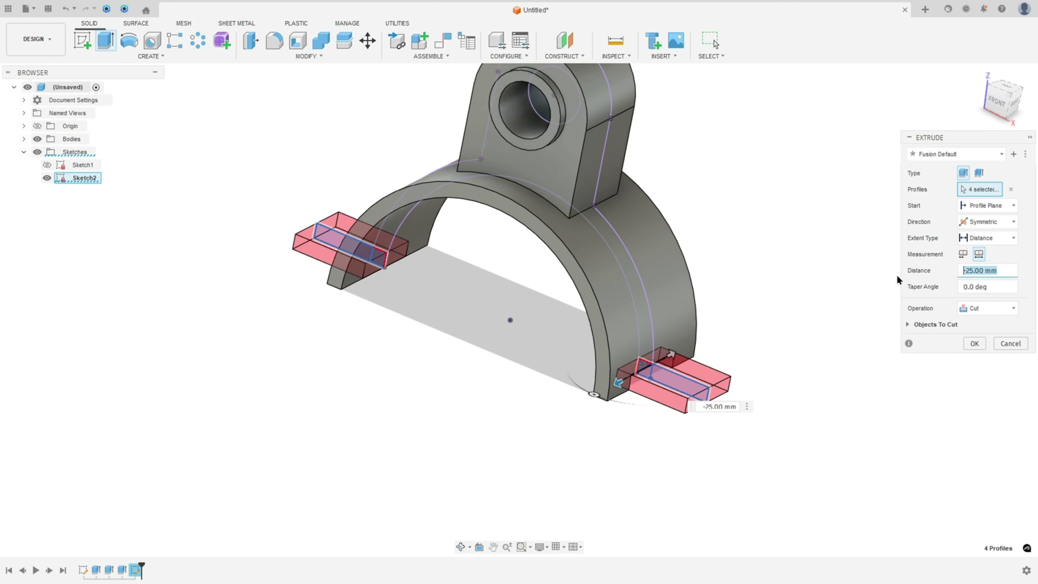
text(30)
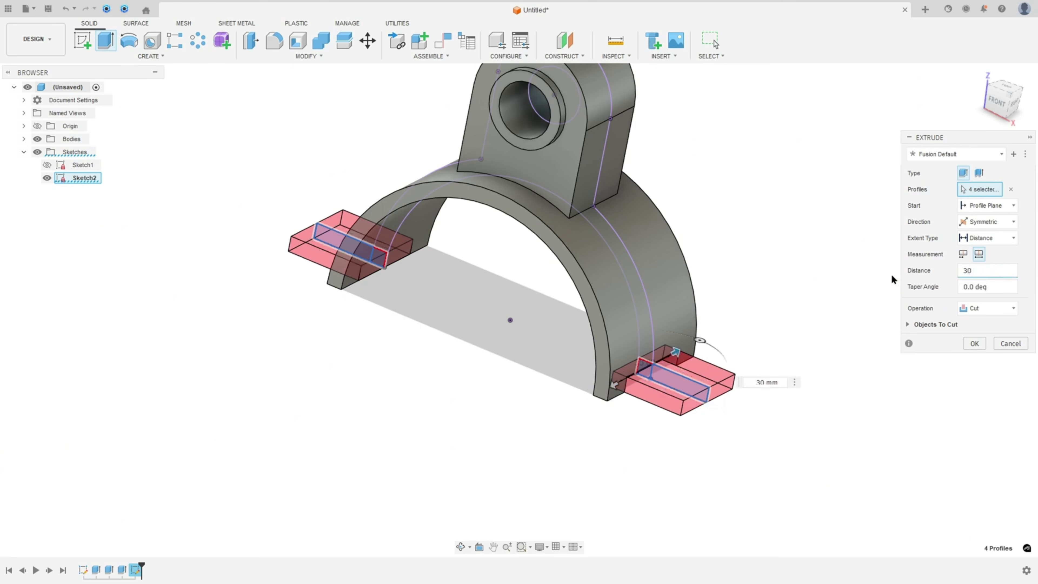
click(978, 307)
click(966, 325)
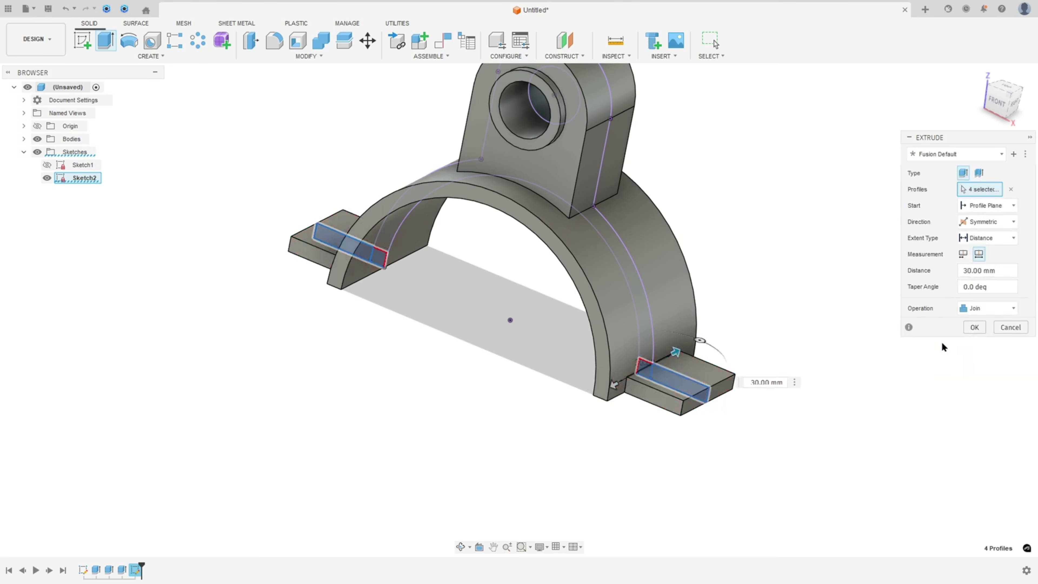
click(974, 326)
shift+scroll(815, 276, right, 10)
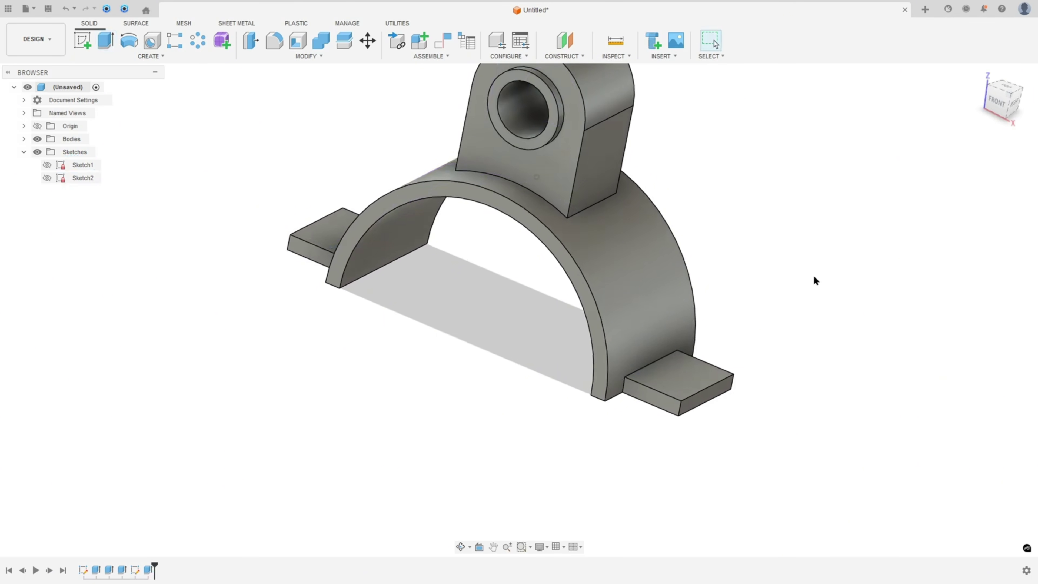
shift+scroll(814, 276, right, 5)
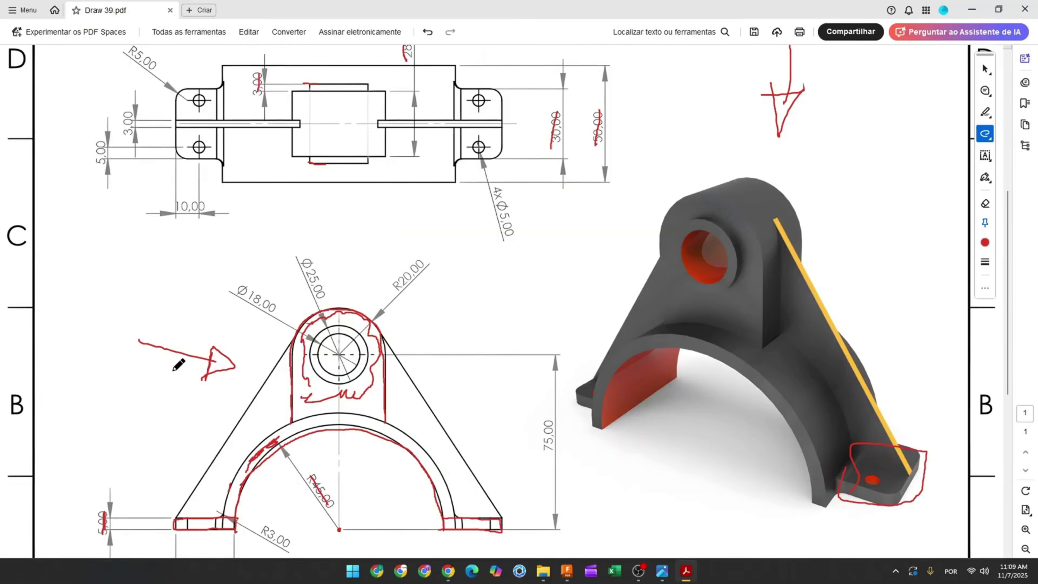
In the Draw 39 PDF, undo the recent red marks on the lug, feet and their dimensions
scroll(179, 364, down, 3)
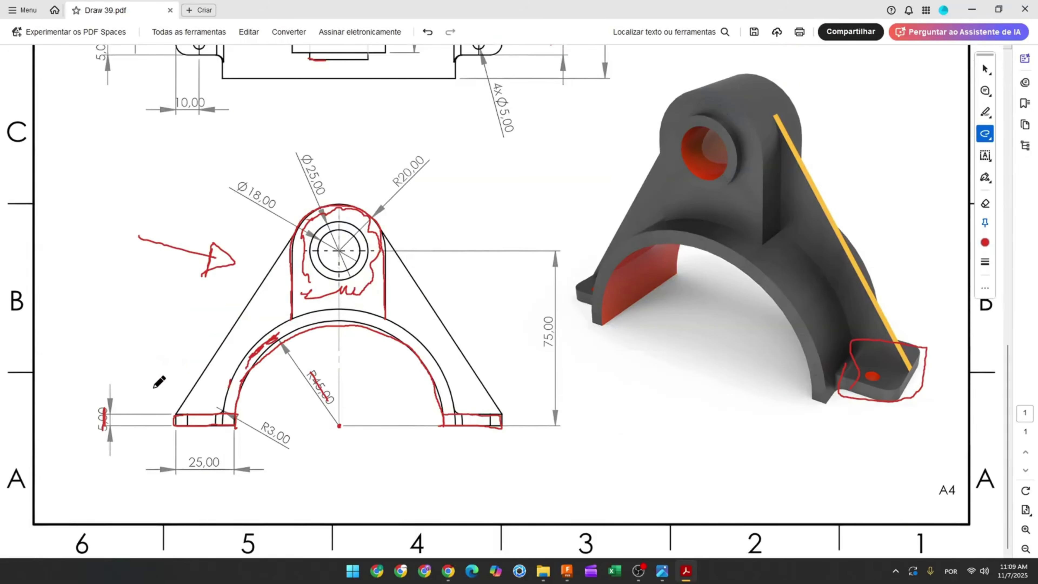
key(ctrl+z)
key(ctrl+z)
key(ctrl+z)
key(ctrl+z)
key(ctrl+z)
key(ctrl+z)
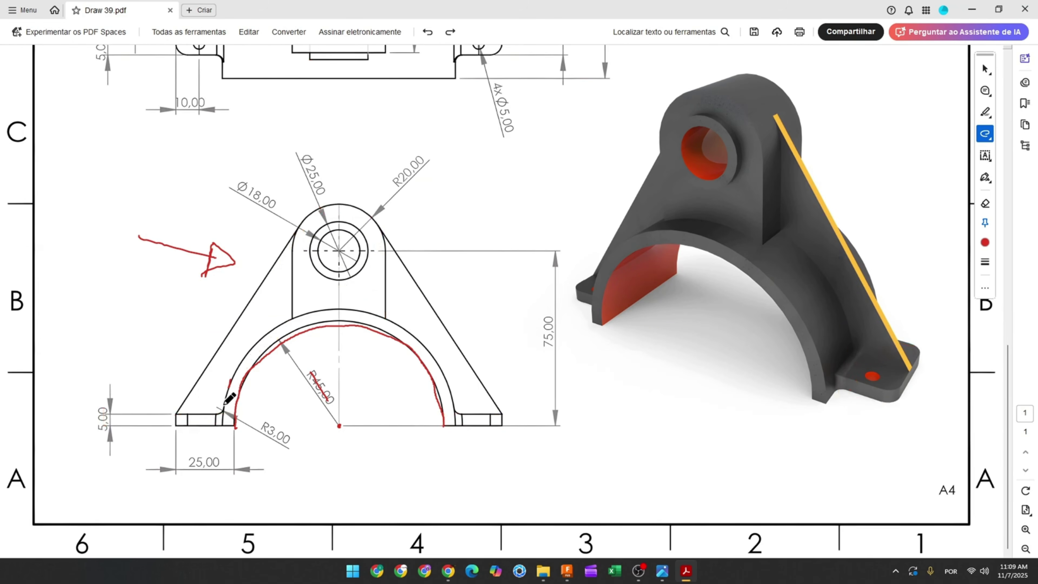
Mark the R3.00 fillets where the feet meet the arch, the rounded foot corners and the R5.00 dimension, and return to Fusion
drag(262, 427, 279, 437)
scroll(431, 269, up, 4)
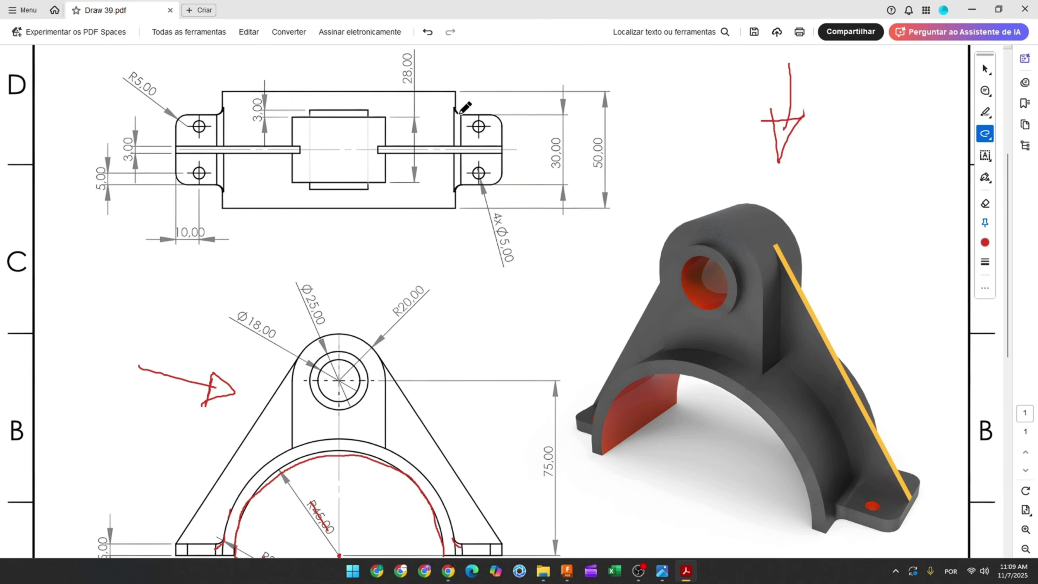
drag(460, 113, 456, 183)
drag(492, 116, 503, 125)
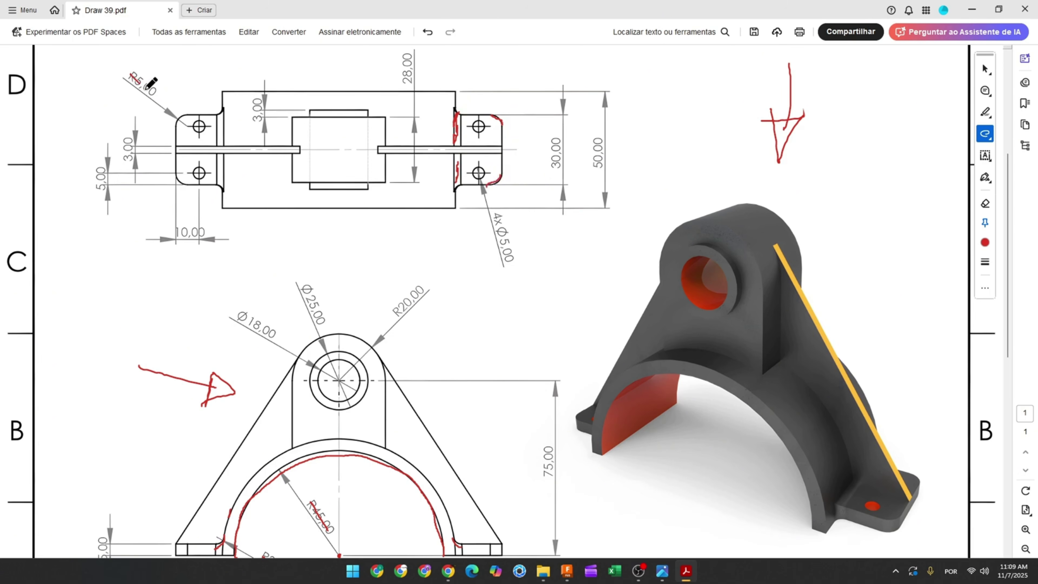
drag(145, 89, 156, 97)
click(568, 573)
Start a Fillet and select the three edges where the right foot meets the arch
key(F6)
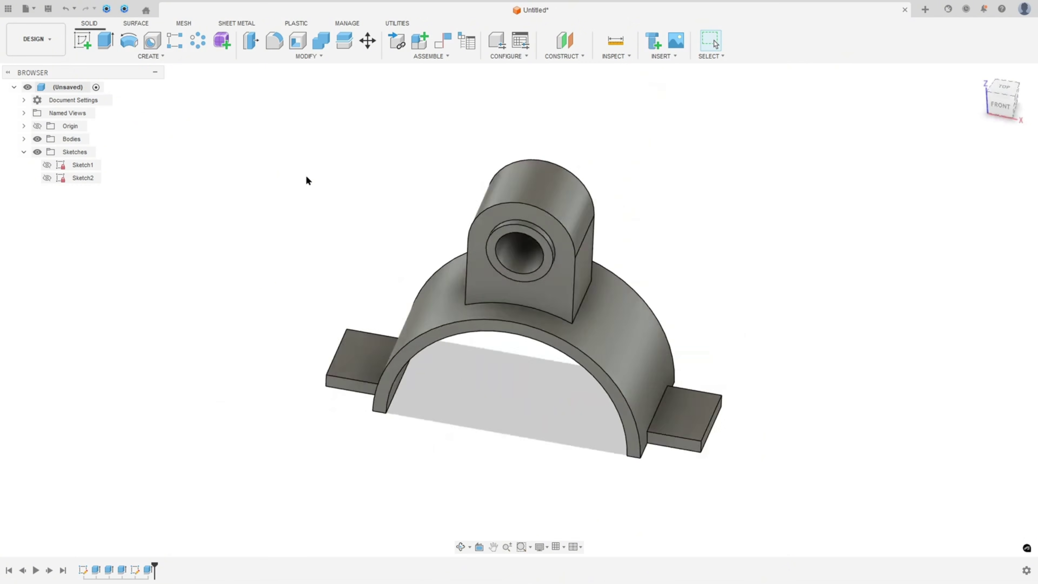
click(275, 42)
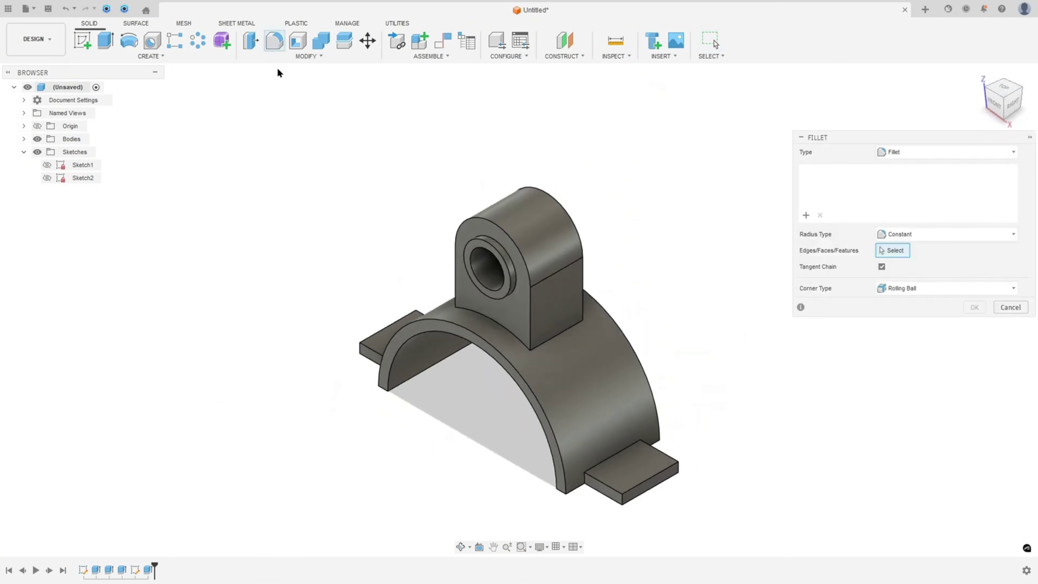
scroll(582, 475, up, 5)
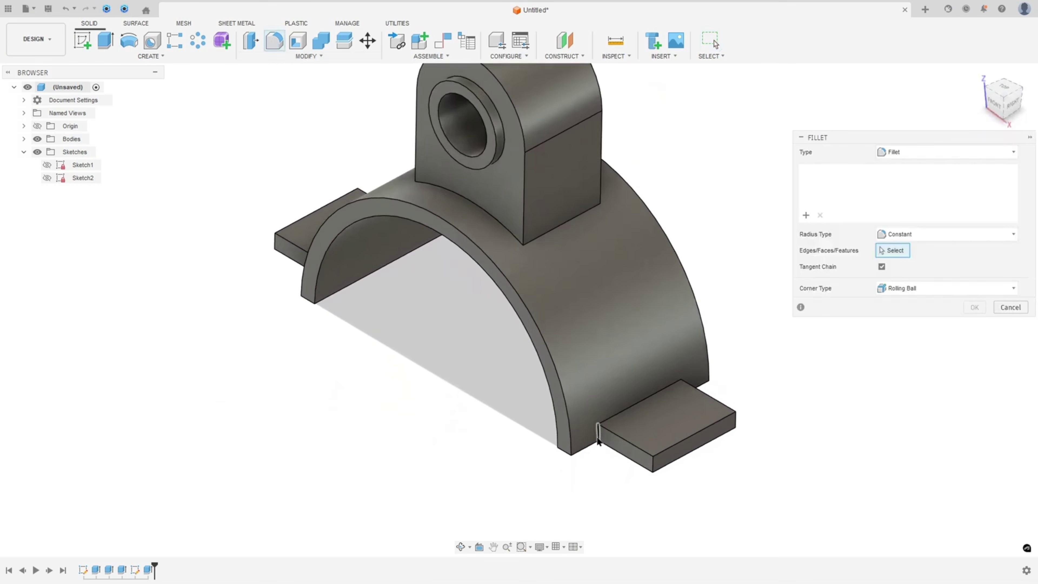
click(621, 416)
click(599, 434)
shift+middle_drag(652, 413, 567, 472)
click(630, 462)
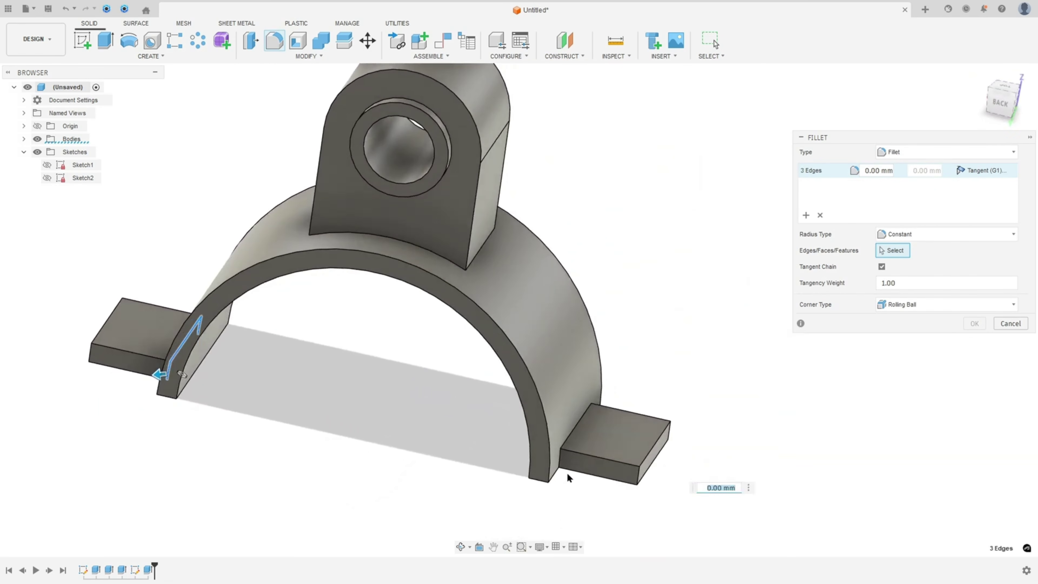
Add the three edges where the opposite foot meets the arch and set the fillet radius to 3 mm
click(561, 464)
click(574, 430)
shift+middle_drag(642, 441, 675, 429)
click(560, 469)
key(F6)
text(3)
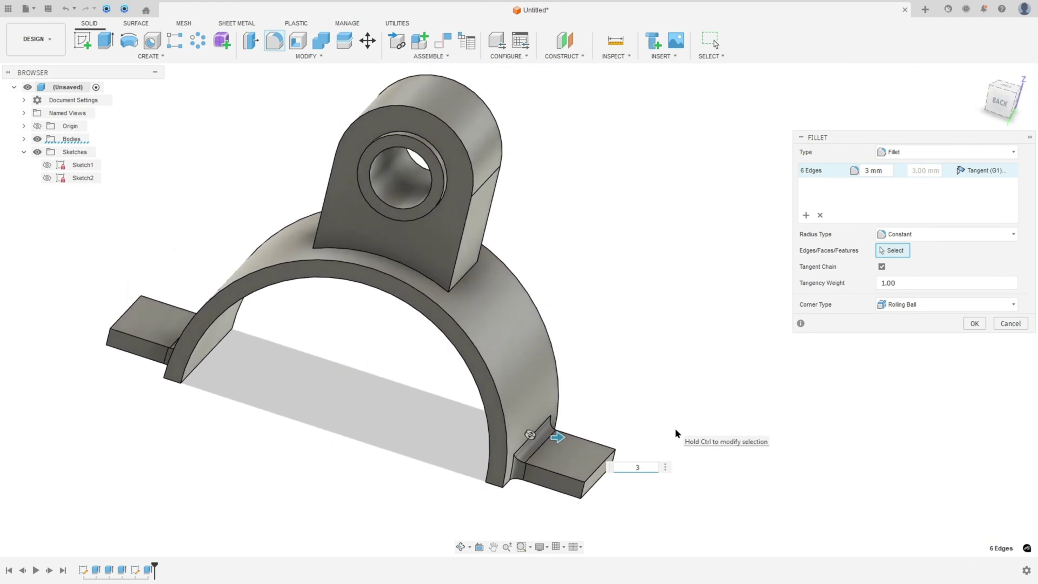
key(Return)
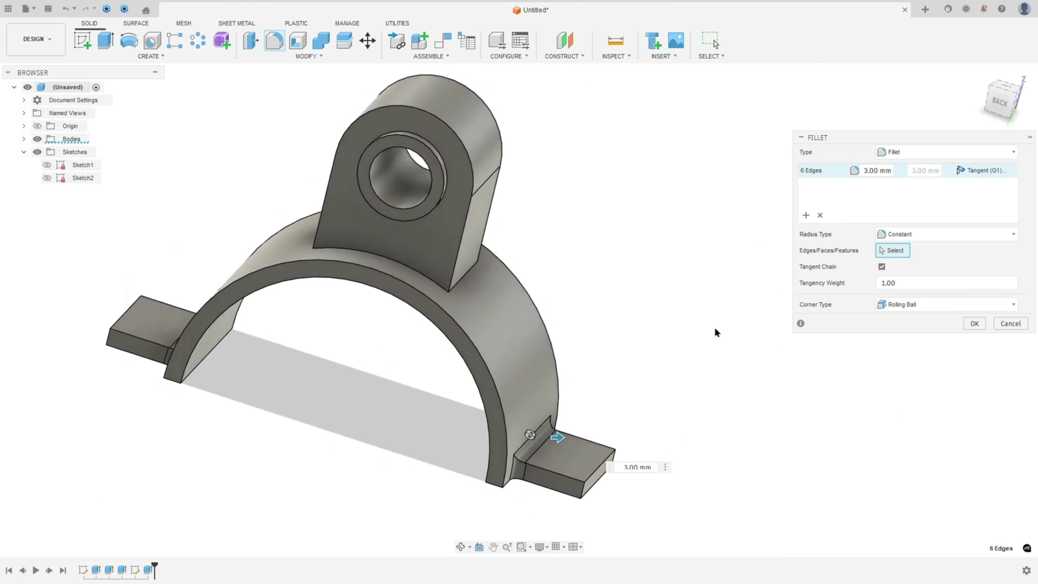
Add a second fillet set with a 5 mm radius on the outer vertical corners of both feet and finish the fillet
shift+middle_drag(714, 327, 669, 342)
click(805, 217)
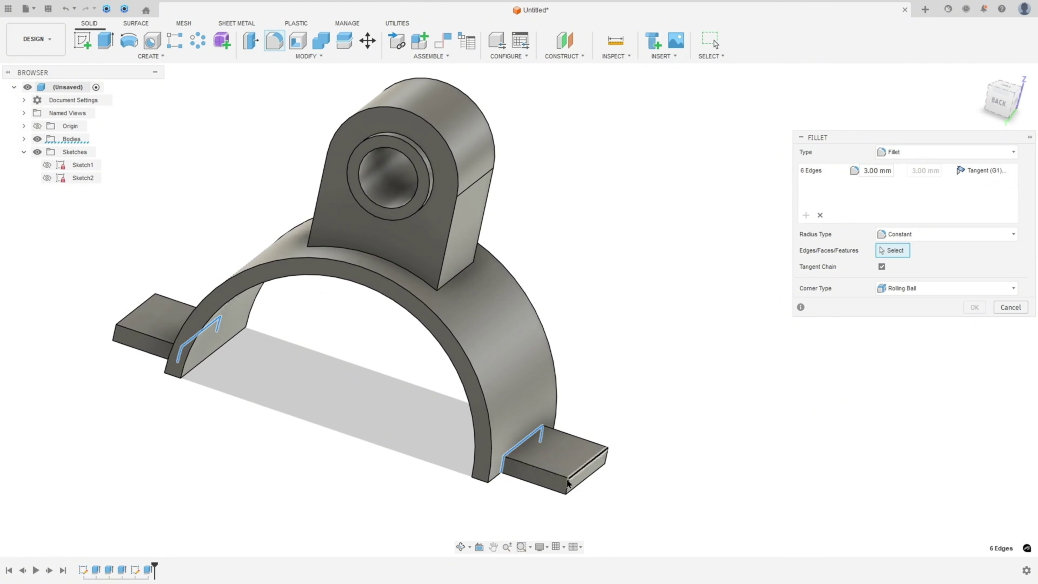
click(569, 484)
shift+middle_drag(569, 484, 801, 389)
click(253, 416)
text(5)
click(975, 323)
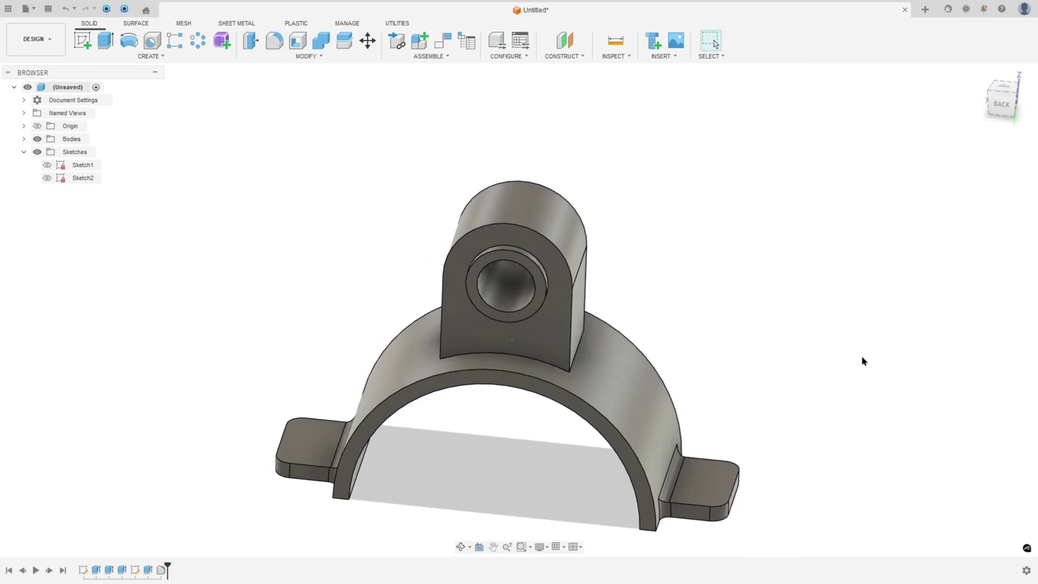
shift+middle_drag(862, 358, 825, 357)
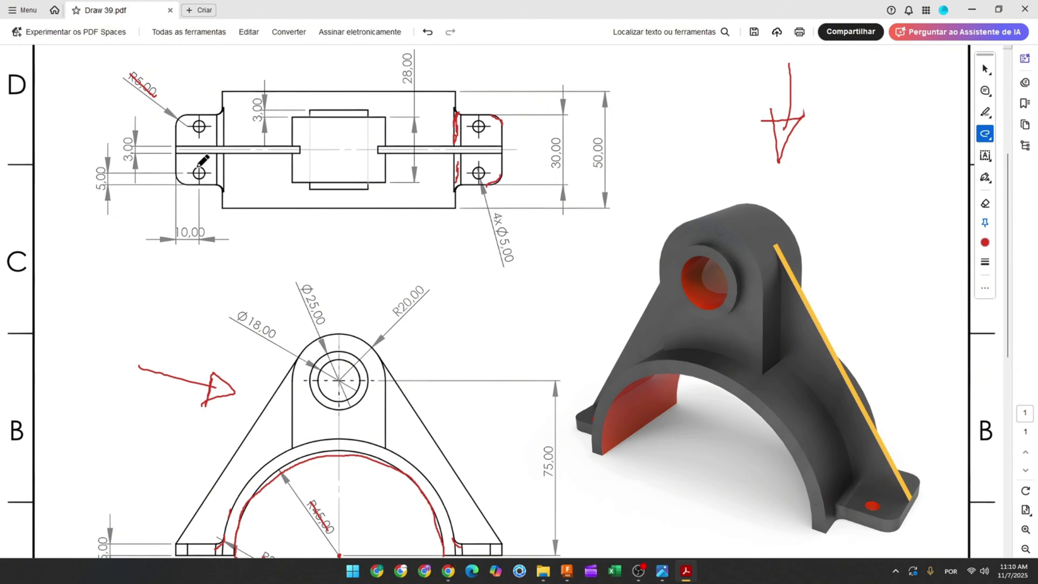
In the Draw 39 PDF, mark a foot hole with its 4x Ø5.00, 10.00 and 5.00 dimensions, and return to Fusion
drag(198, 169, 203, 190)
drag(495, 214, 507, 259)
drag(179, 234, 206, 231)
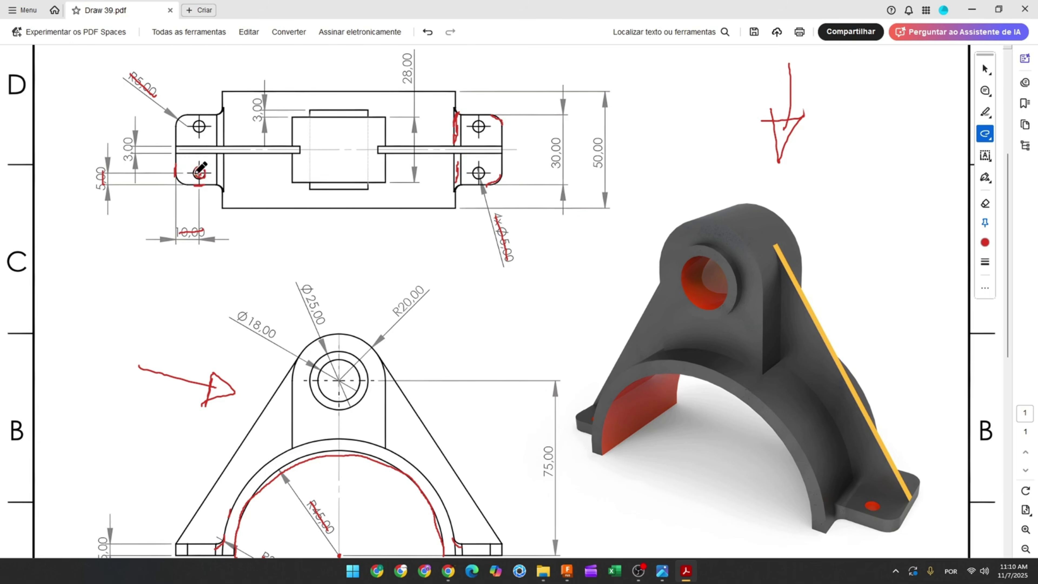
drag(175, 172, 176, 176)
click(568, 572)
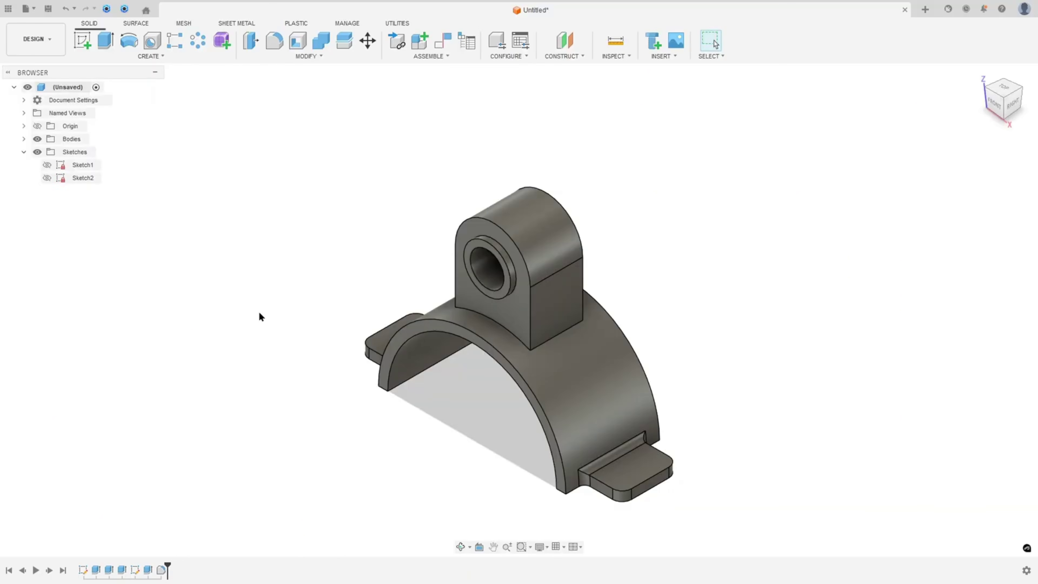
Place a hole on the left foot's top face, 10 mm from the foot's outer edge
click(154, 42)
shift+middle_drag(353, 303, 271, 350)
click(271, 345)
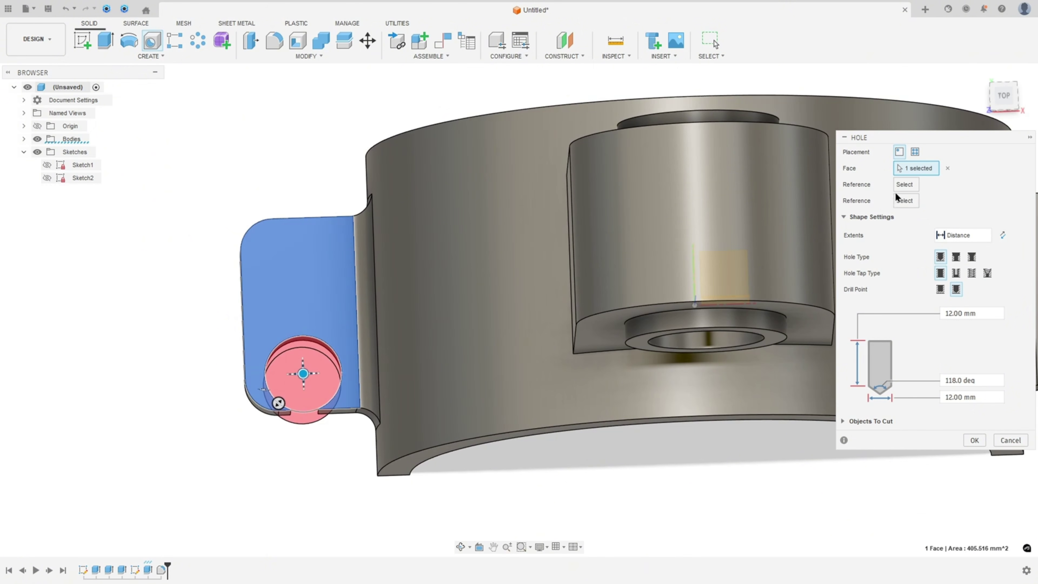
click(243, 372)
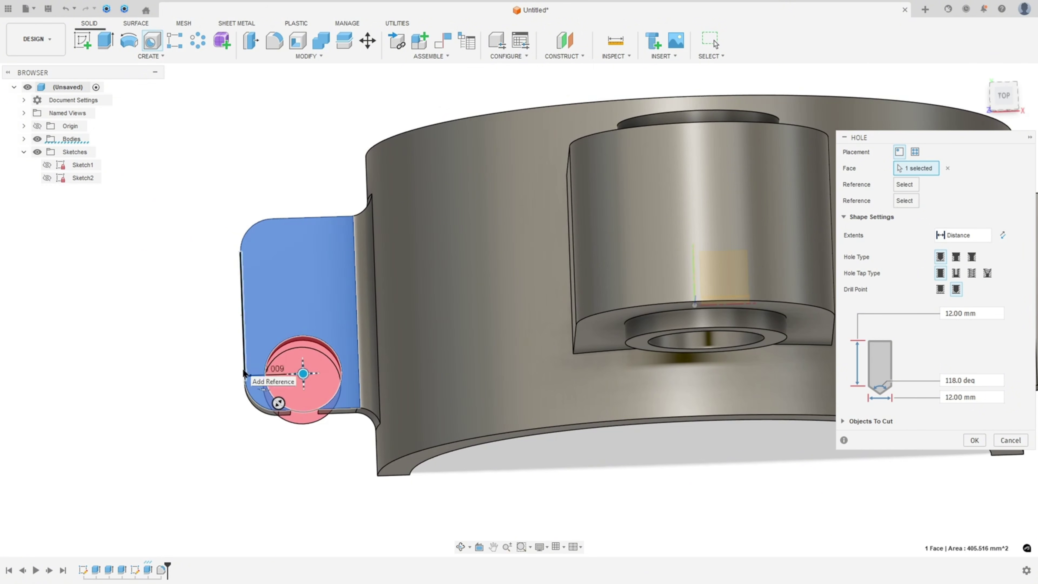
text(10)
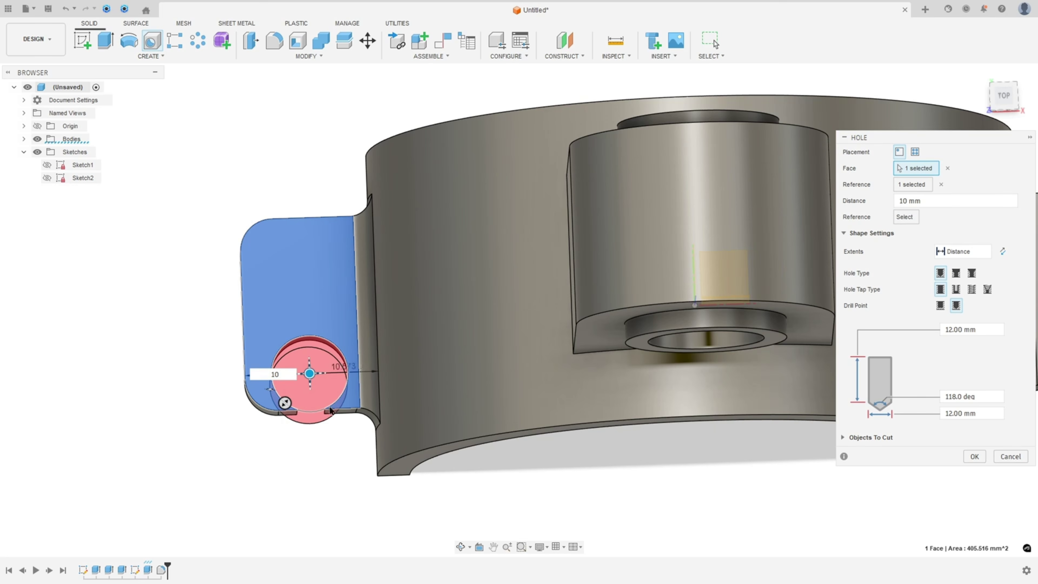
Set the foot hole's diameter to 5 mm and position it 5 mm from the foot's front edge
shift+middle_drag(697, 282, 706, 211)
middle_drag(288, 498, 288, 474)
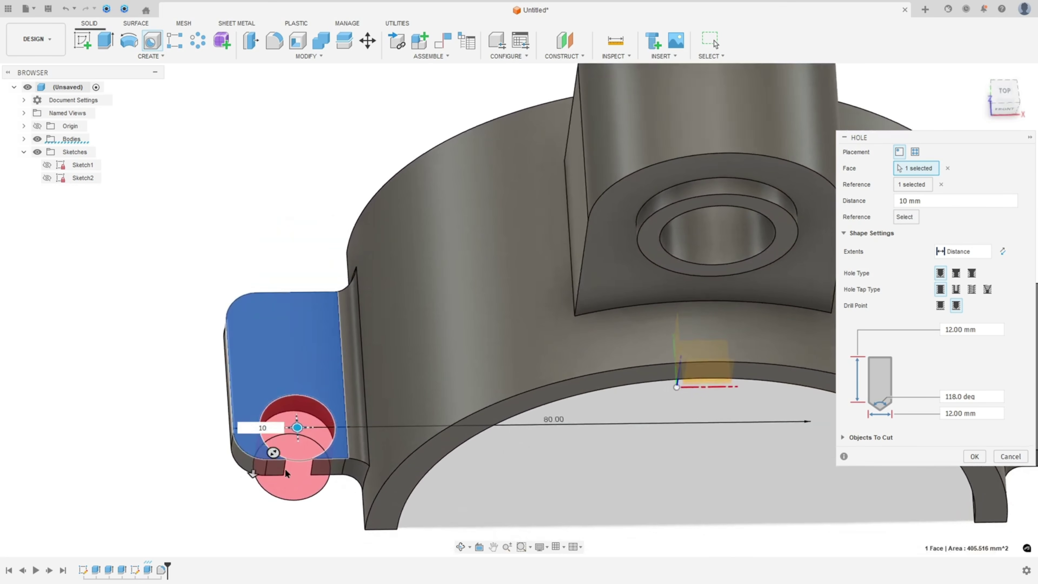
click(973, 414)
text(10)
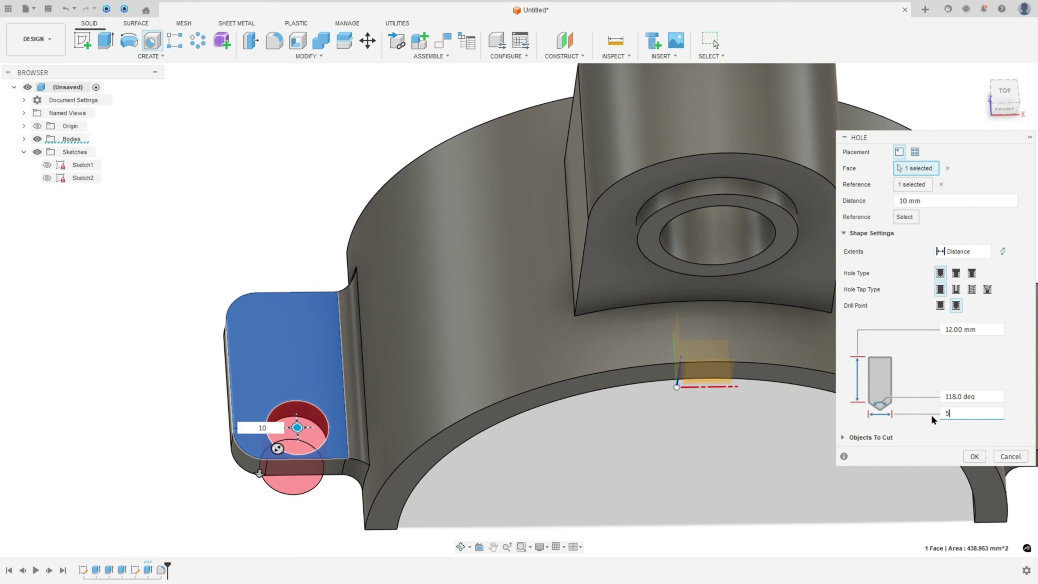
text(5)
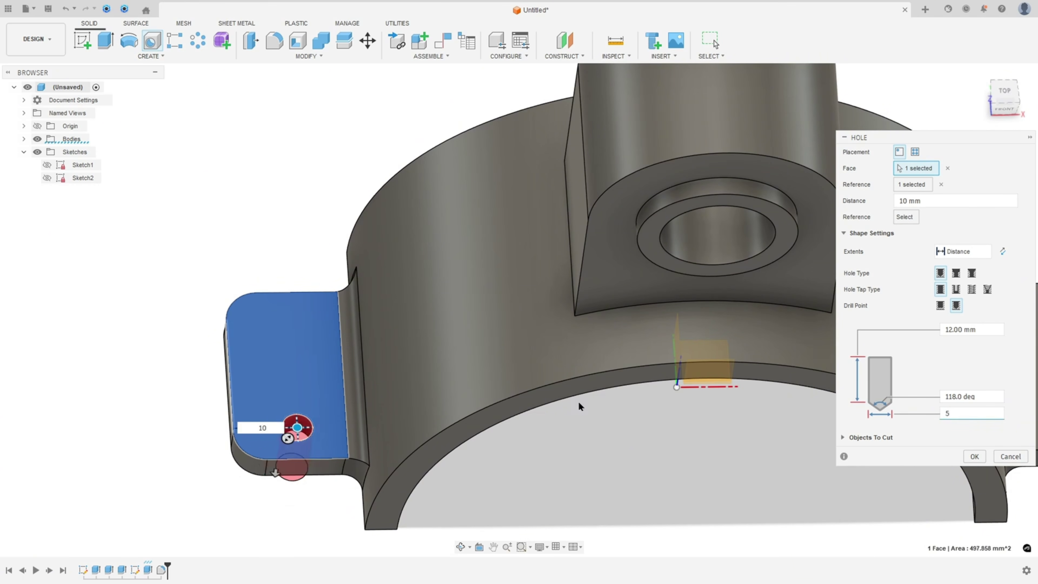
click(300, 465)
text(5)
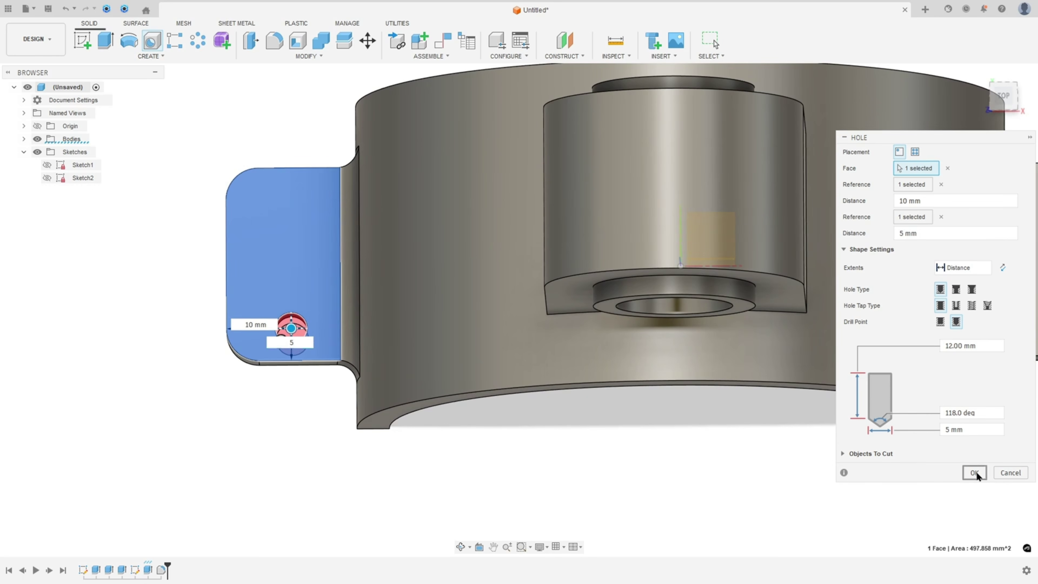
Finish the foot hole and set up a rectangular feature pattern of it, with the X axis as the pattern direction
click(974, 472)
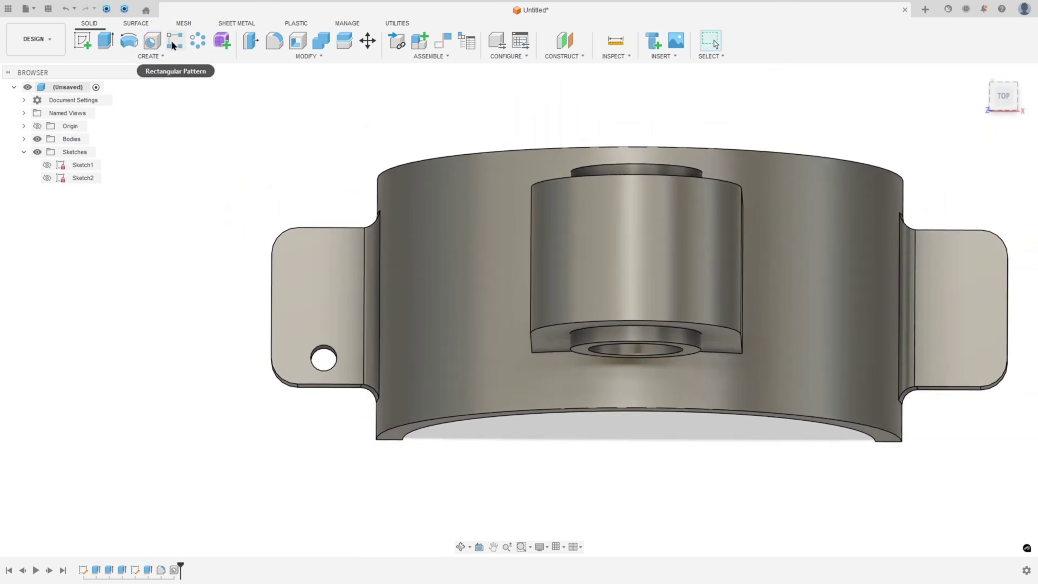
click(172, 40)
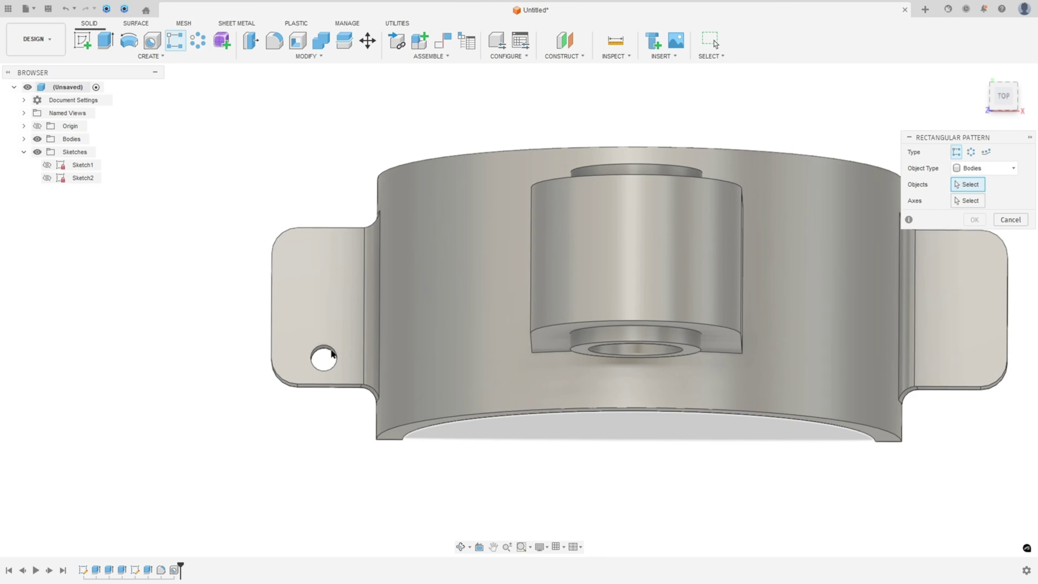
click(986, 169)
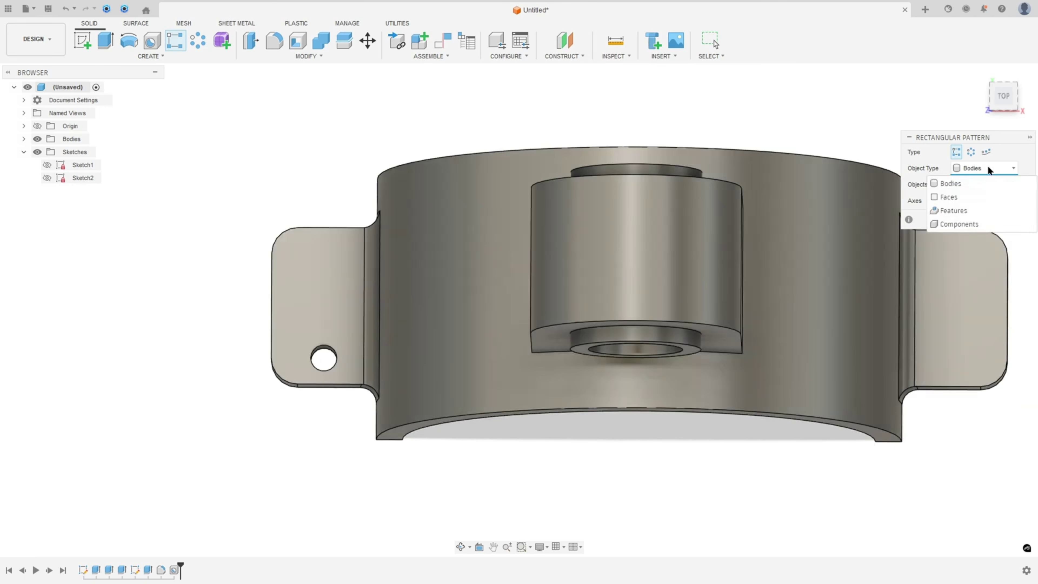
click(959, 208)
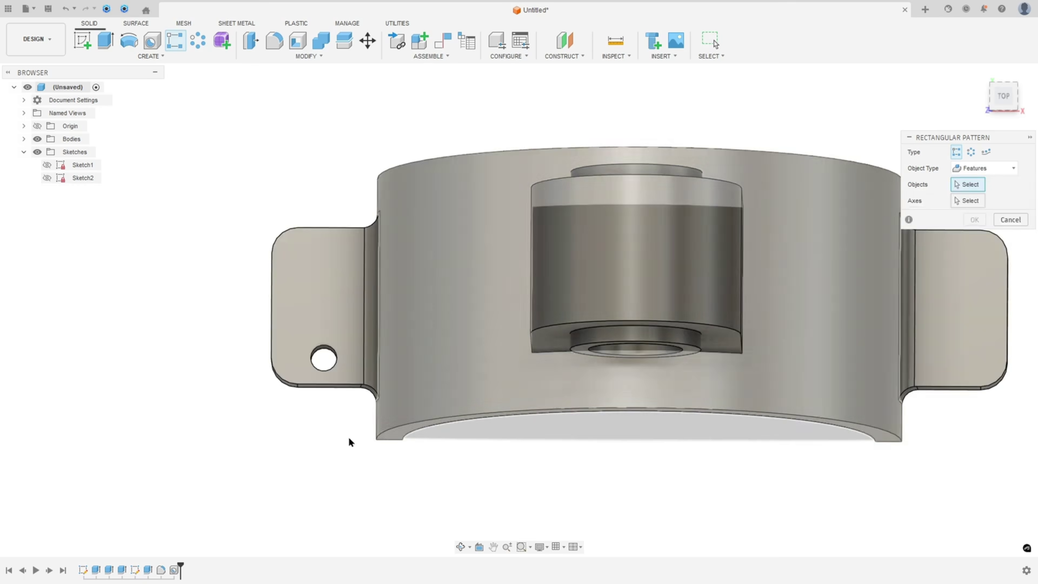
click(174, 570)
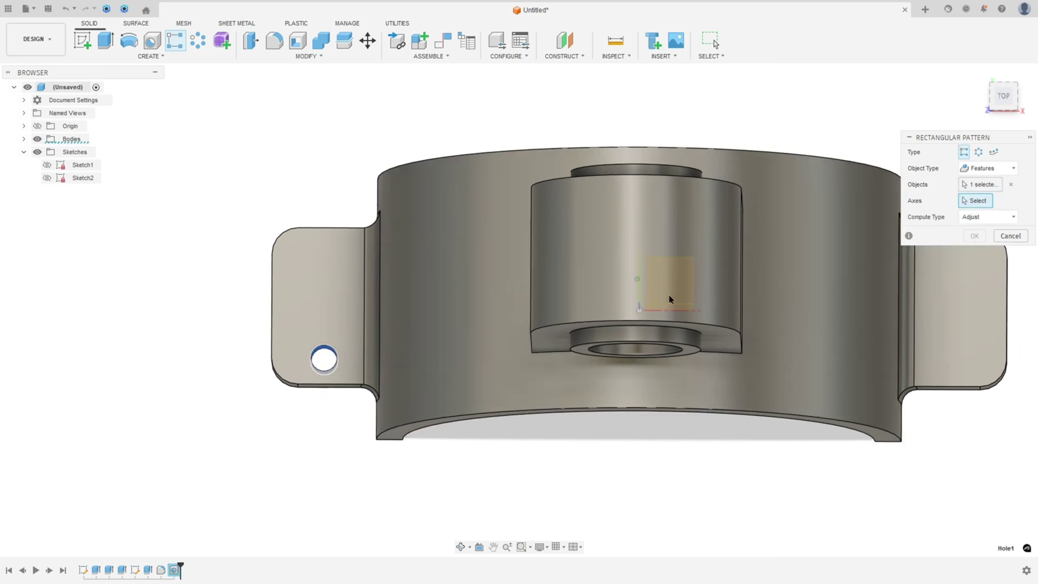
shift+middle_drag(669, 294, 630, 366)
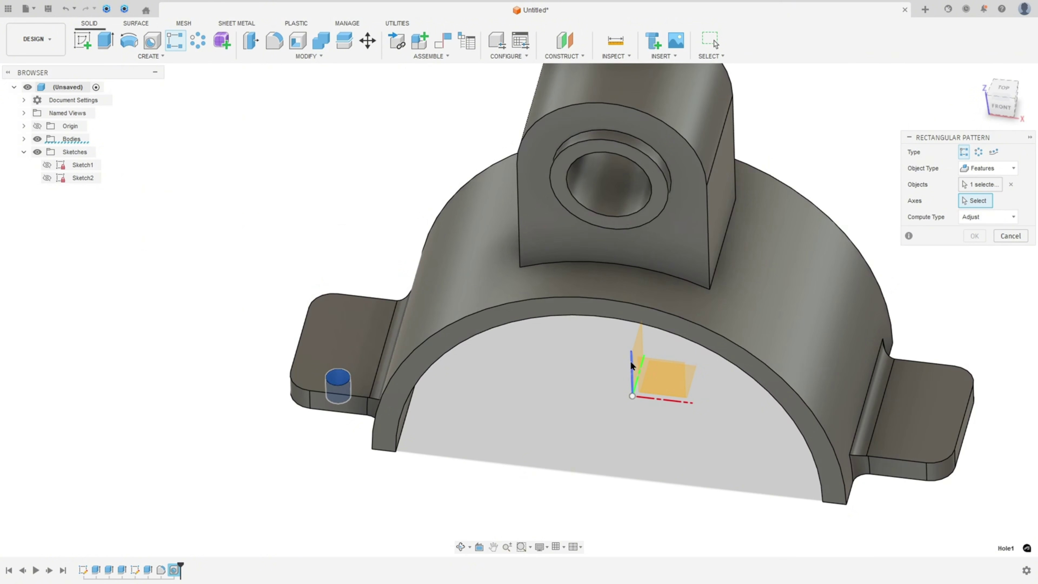
scroll(655, 370, down, 3)
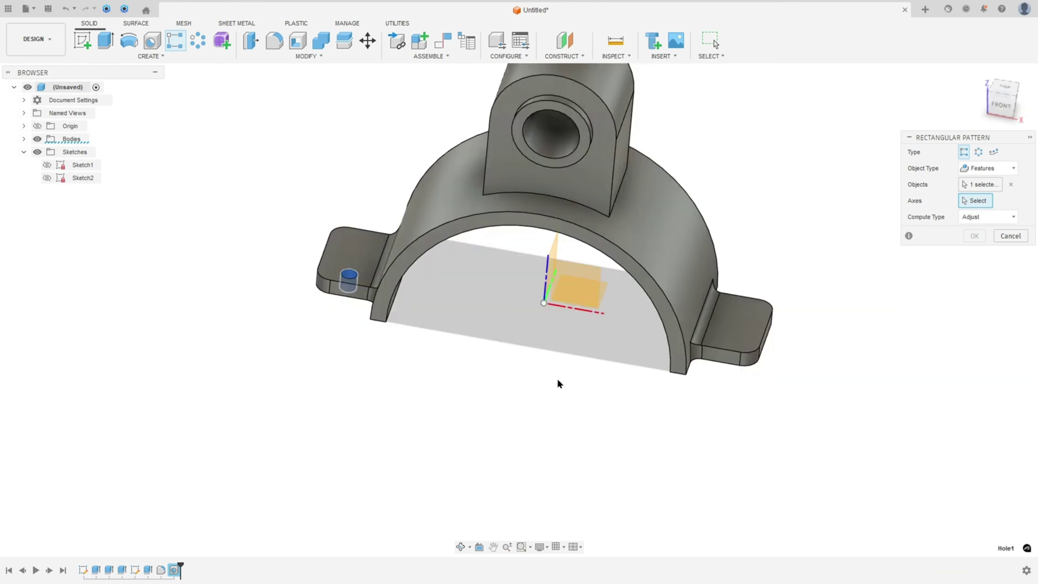
click(570, 309)
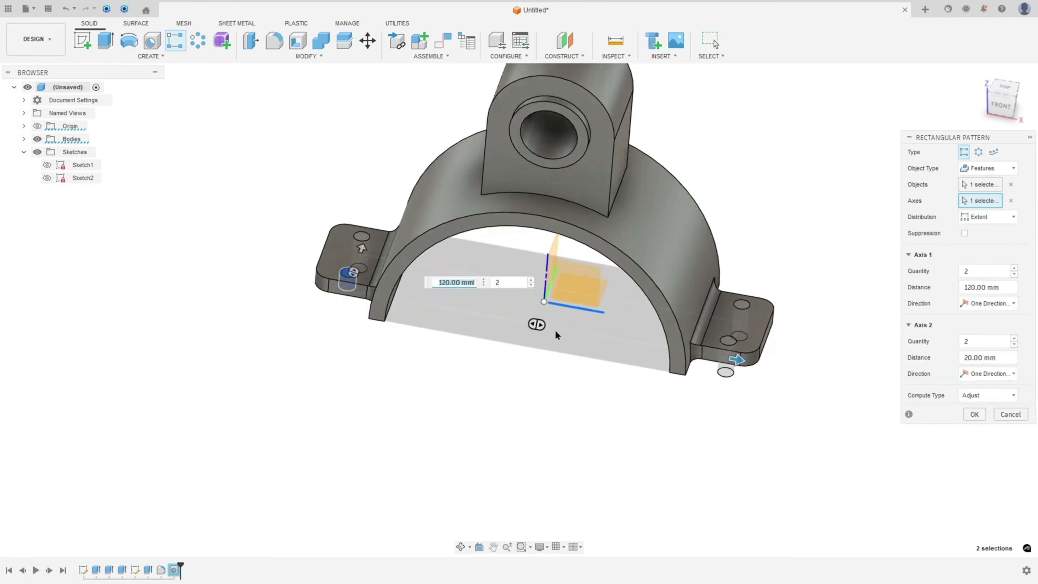
Pattern the hole as 2 instances over a 120 mm extent across the feet and 2 over 20 mm along each foot's depth, and apply it
shift+middle_drag(555, 330, 556, 362)
drag(993, 271, 948, 275)
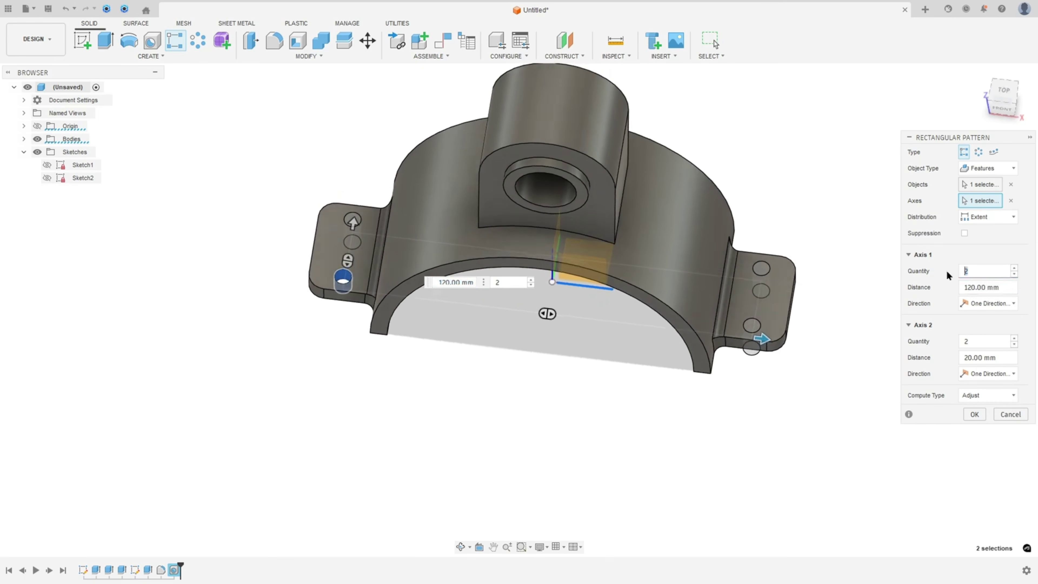
shift+middle_drag(449, 196, 452, 236)
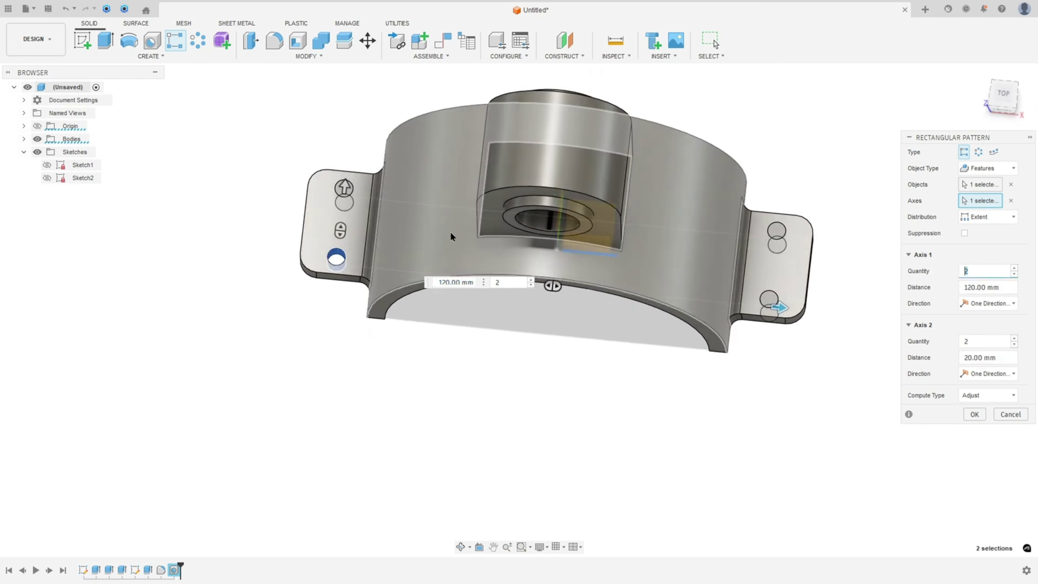
mouse_move(346, 189)
mouse_down()
mouse_move(341, 241)
mouse_move(347, 193)
mouse_up()
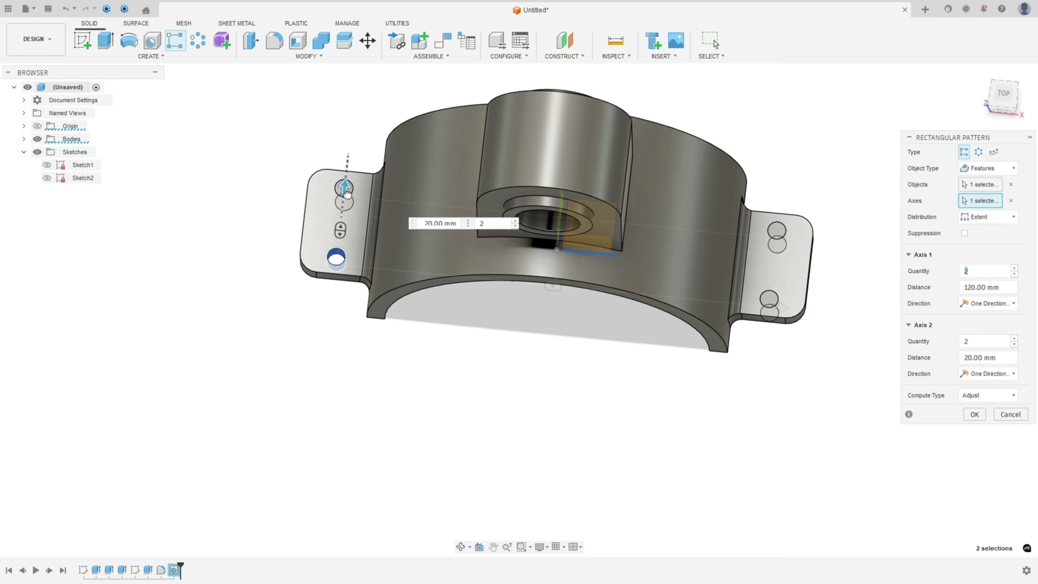
shift+middle_drag(368, 221, 373, 188)
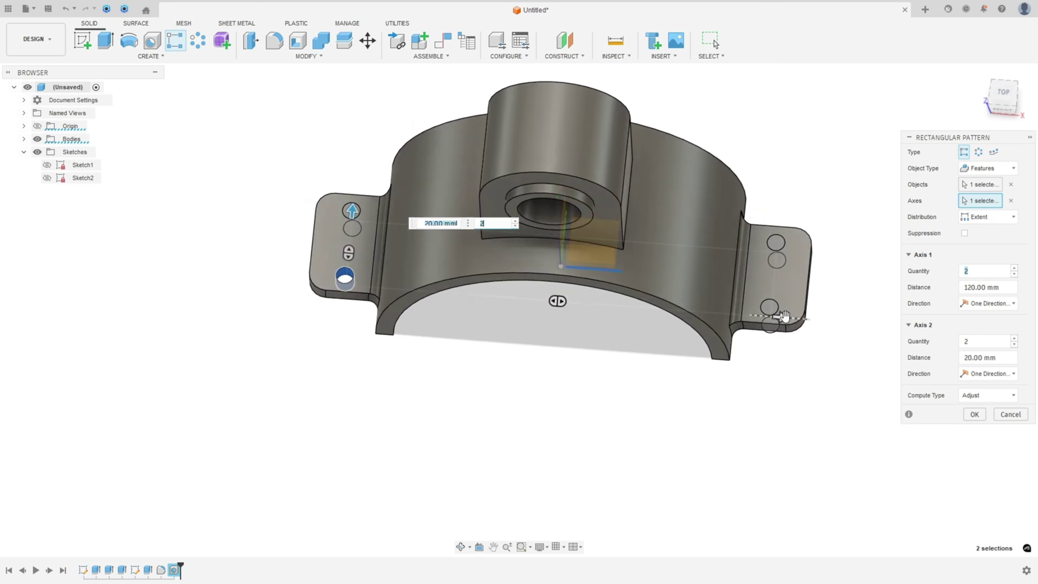
mouse_move(784, 316)
mouse_down()
mouse_move(730, 311)
mouse_move(777, 307)
mouse_up()
shift+middle_drag(777, 307, 790, 315)
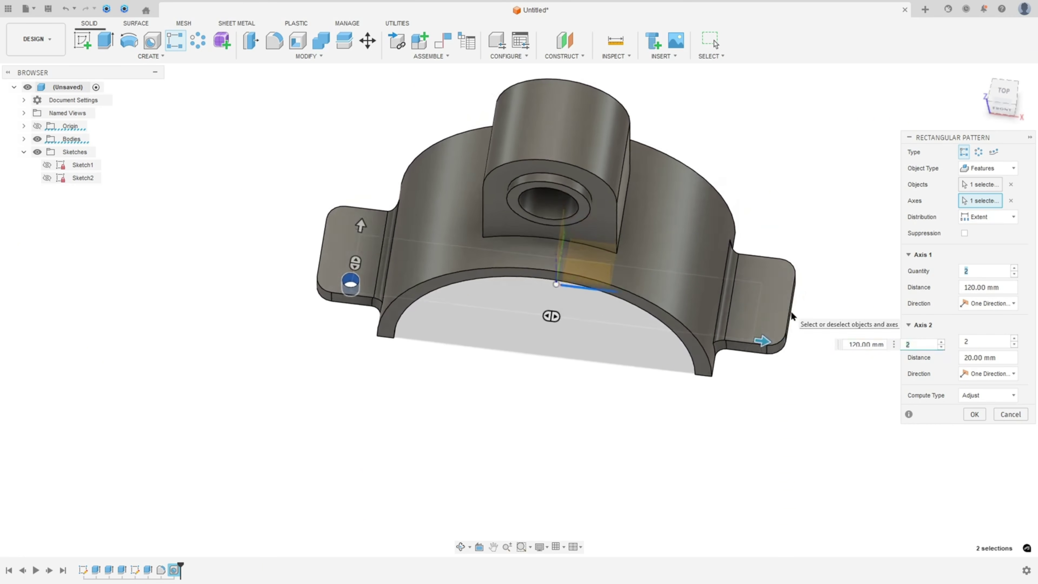
click(974, 415)
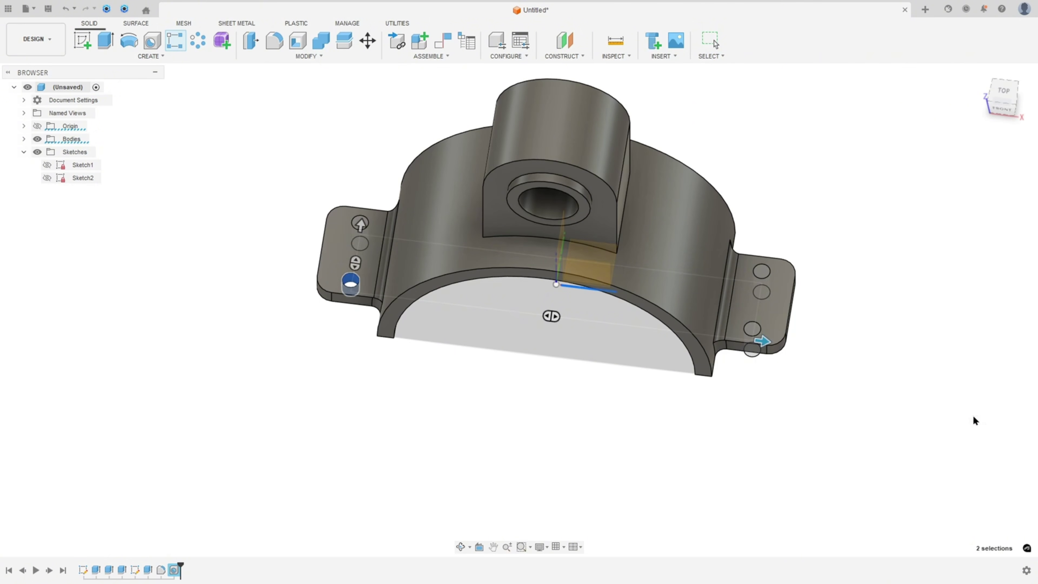
scroll(850, 377, down, 1)
shift+middle_drag(890, 244, 887, 247)
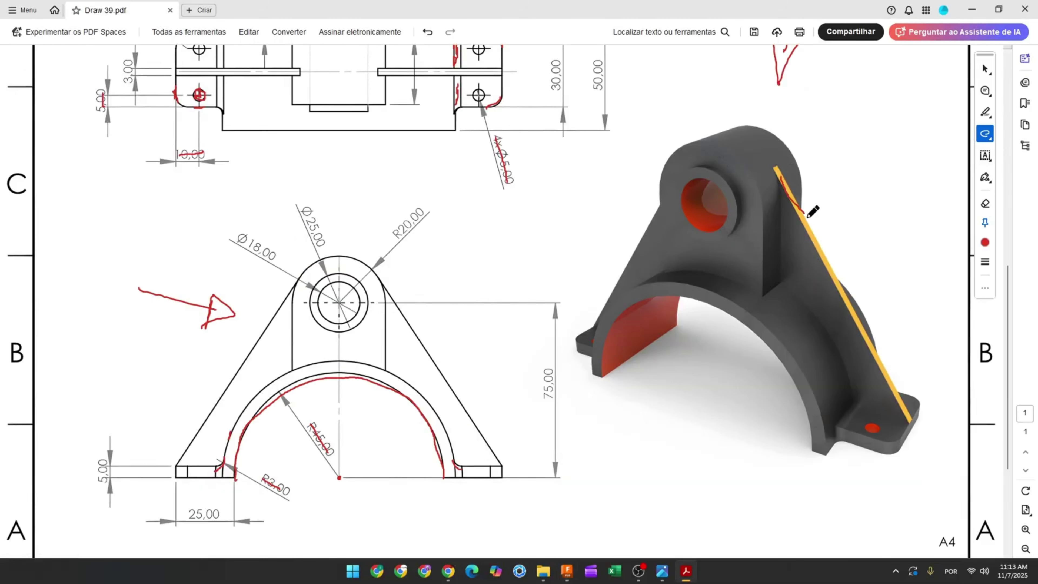
In the Draw 39 PDF, trace the rib's sloping edge on the 3D view from the boss down to the foot, and return to Fusion
drag(808, 218, 866, 350)
drag(780, 172, 815, 255)
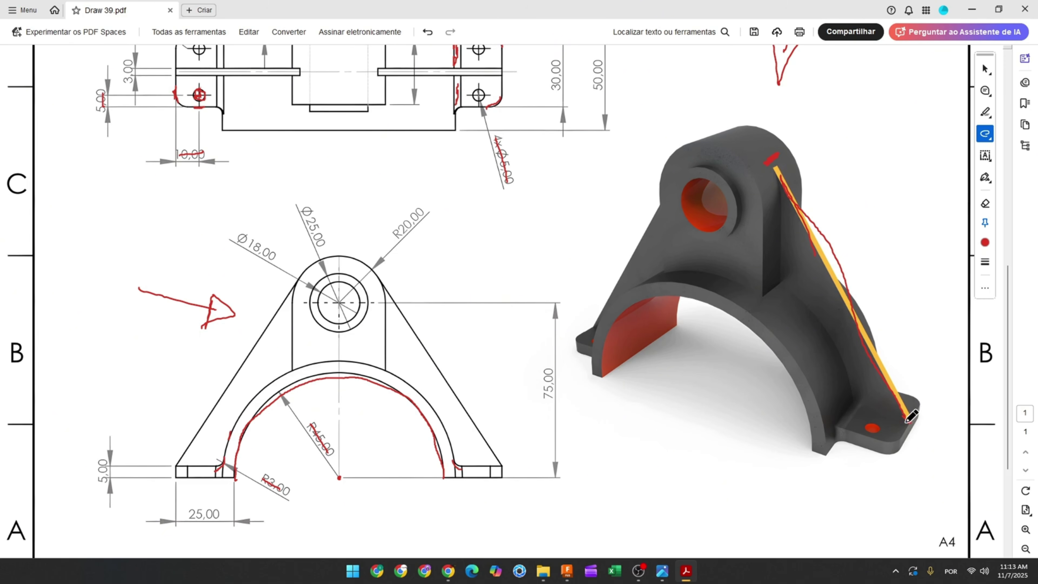
scroll(515, 338, up, 3)
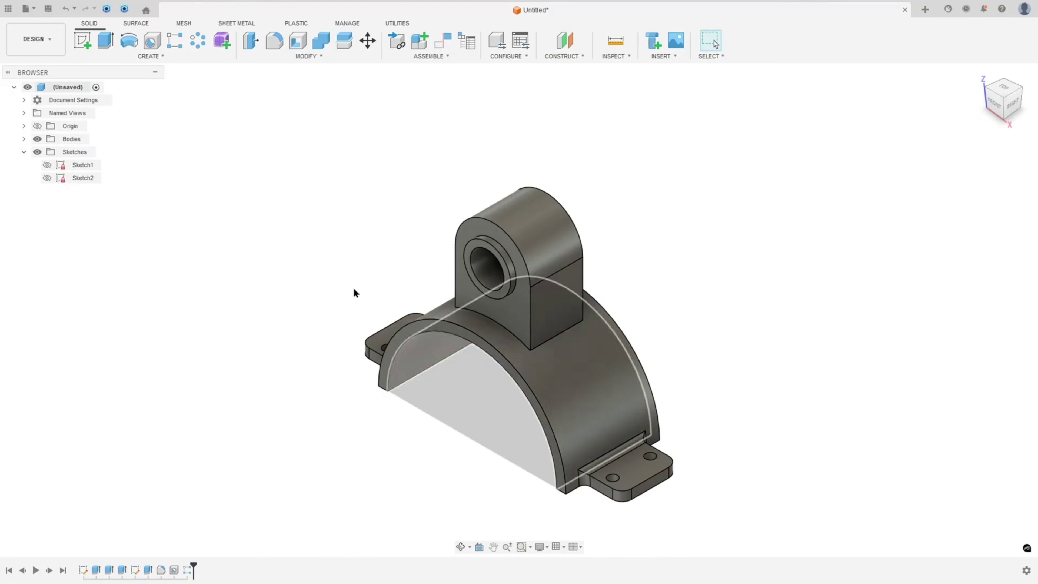
Start a sketch on the front XZ origin plane and project the bracket body's outline into it
click(82, 40)
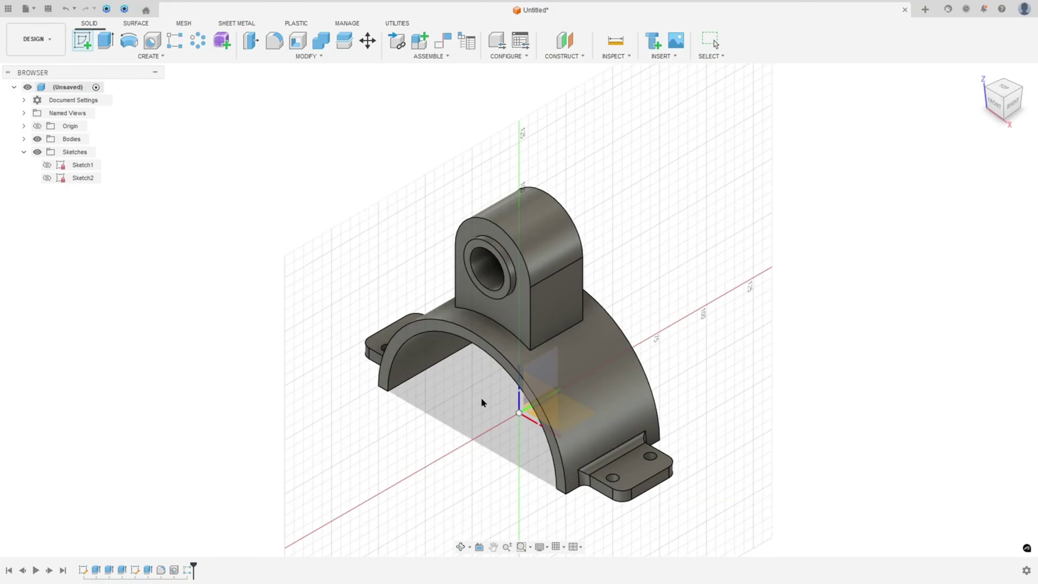
click(543, 407)
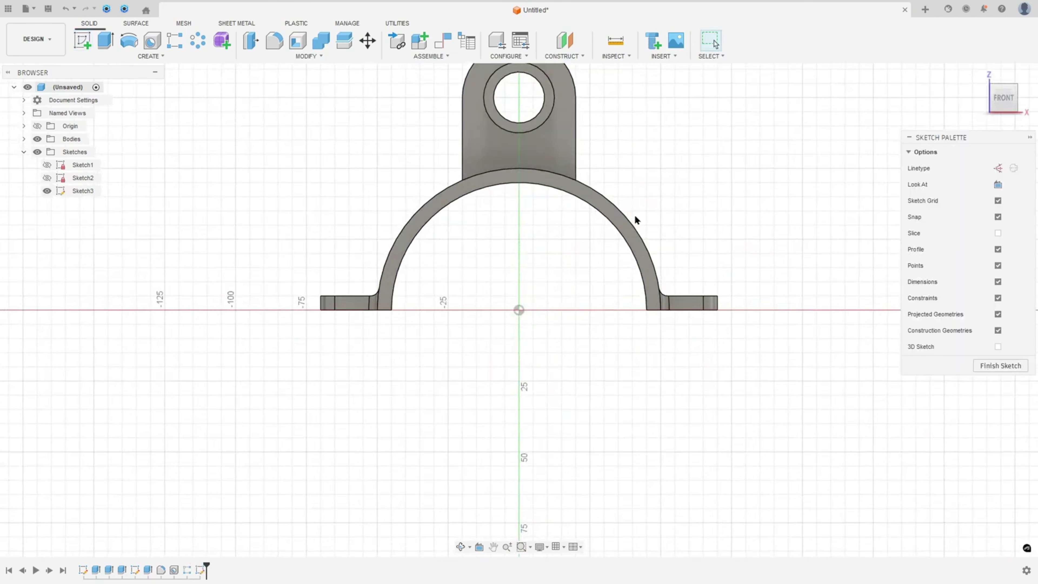
click(139, 56)
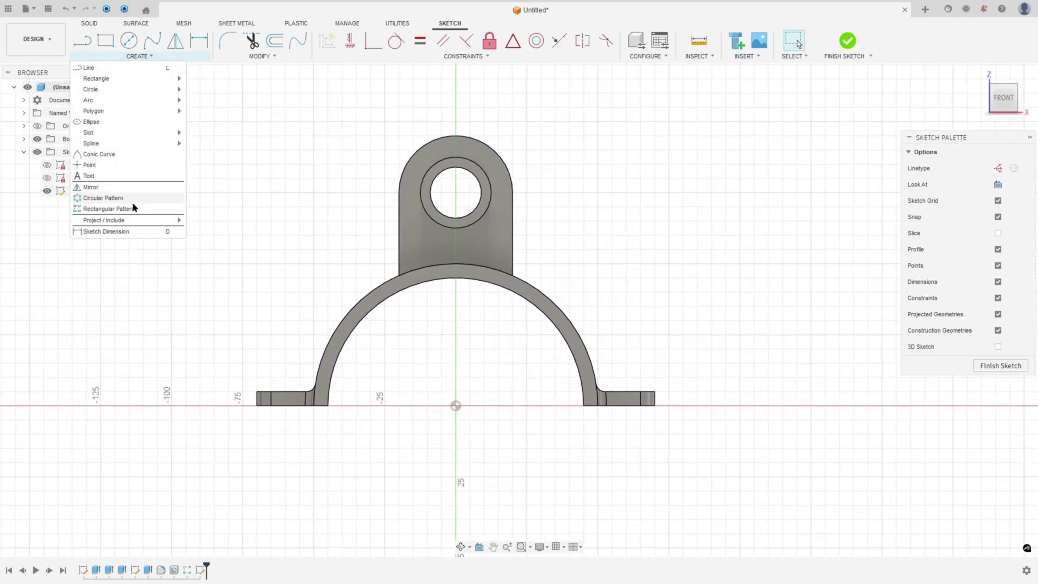
mouse_move(142, 219)
click(207, 221)
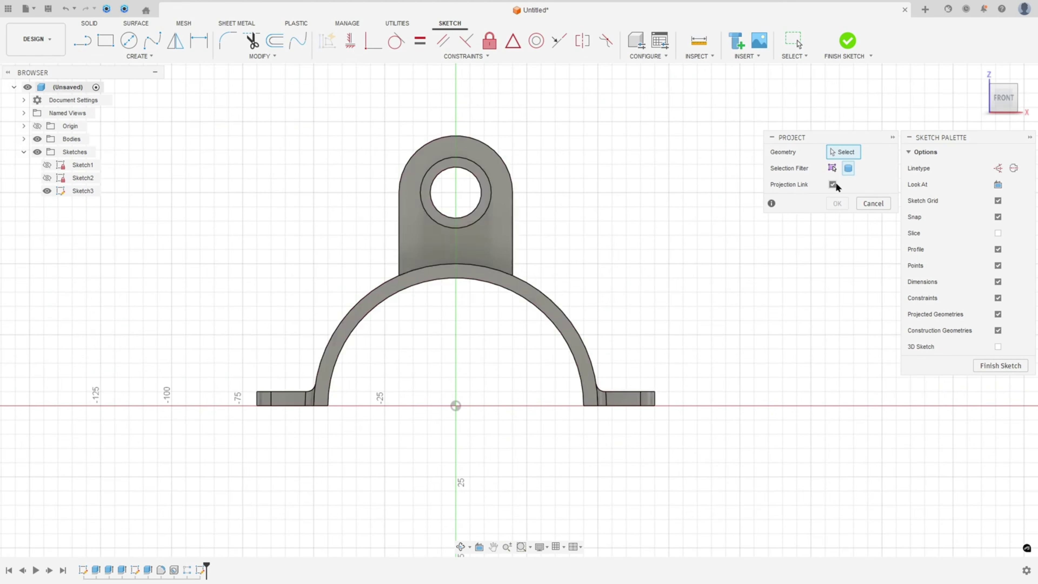
click(475, 256)
click(842, 206)
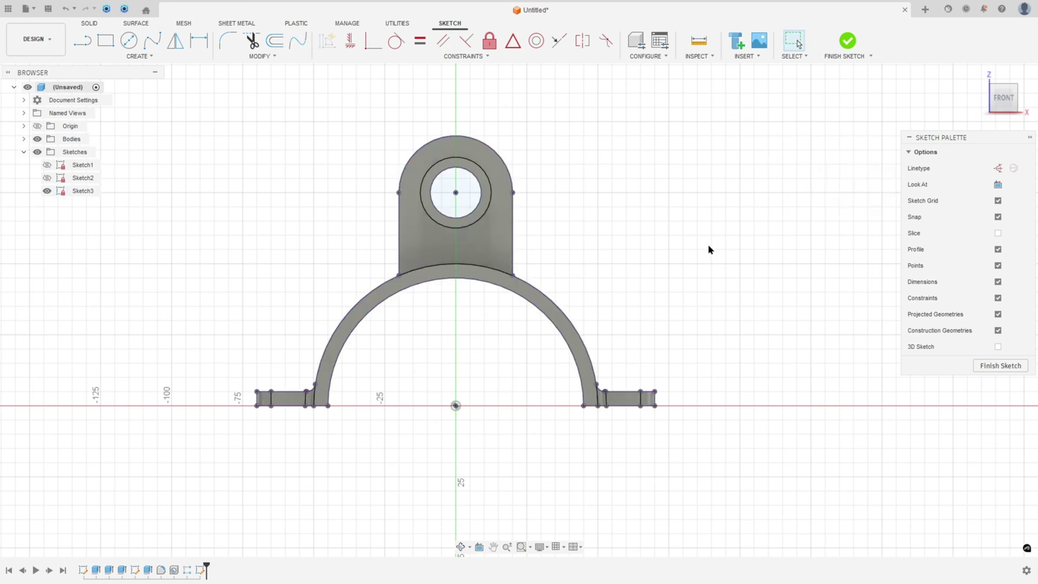
Draw a line from each foot's outer upper corner tangent to the boss's rounded top, and finish the sketch
click(88, 46)
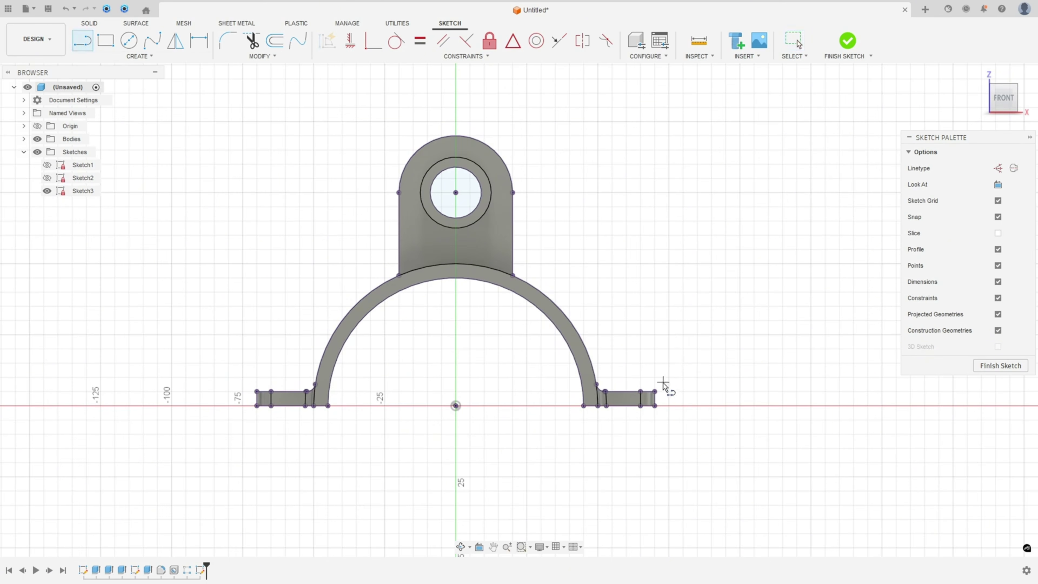
click(655, 392)
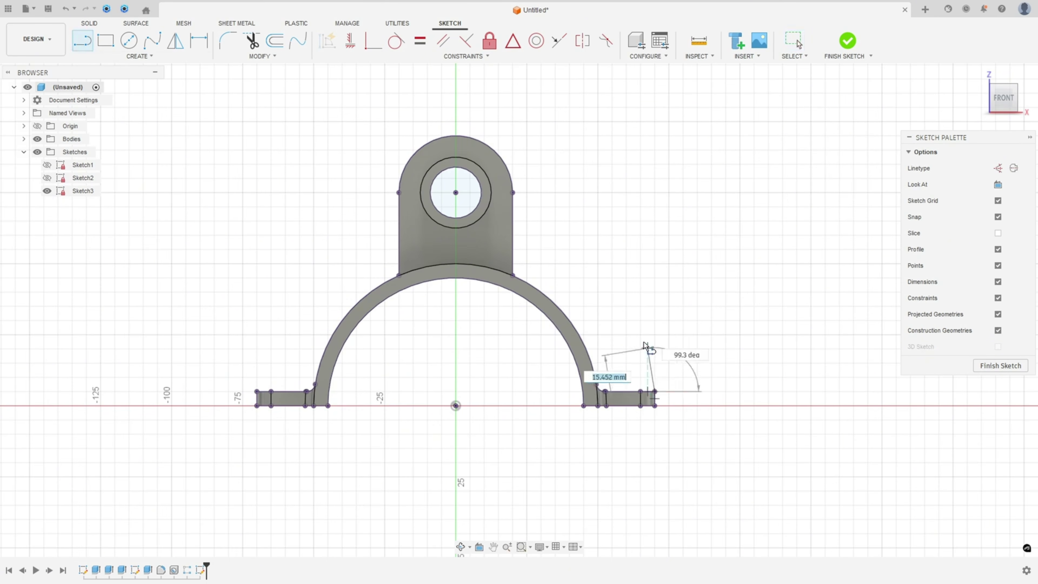
double_click(504, 161)
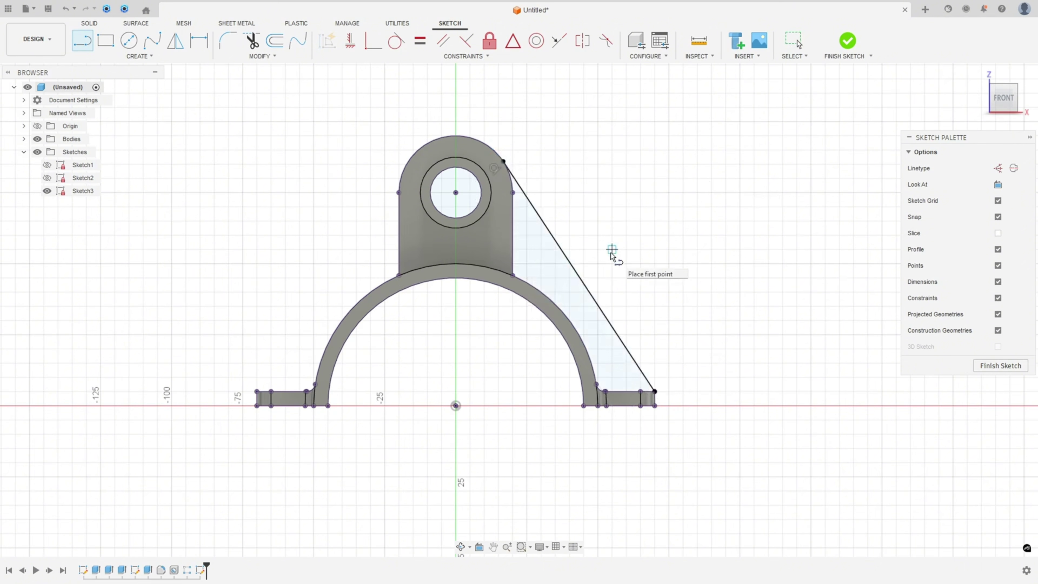
key(Escape)
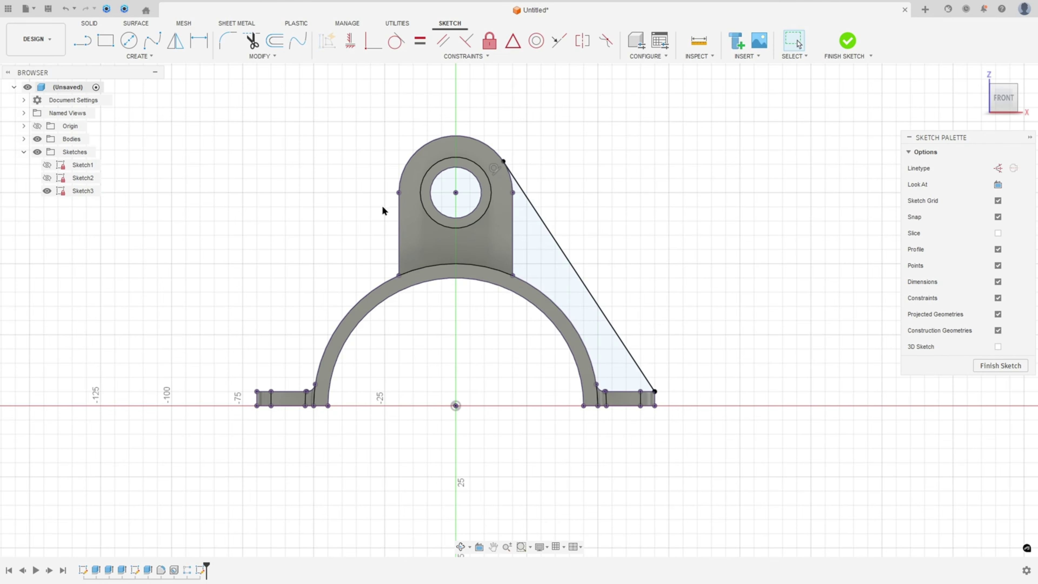
click(82, 40)
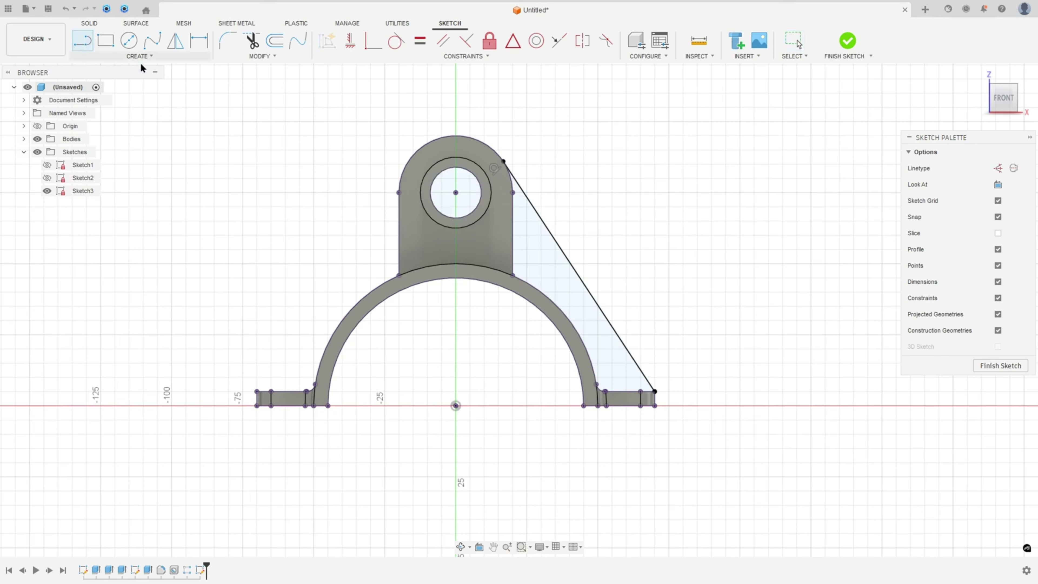
click(258, 392)
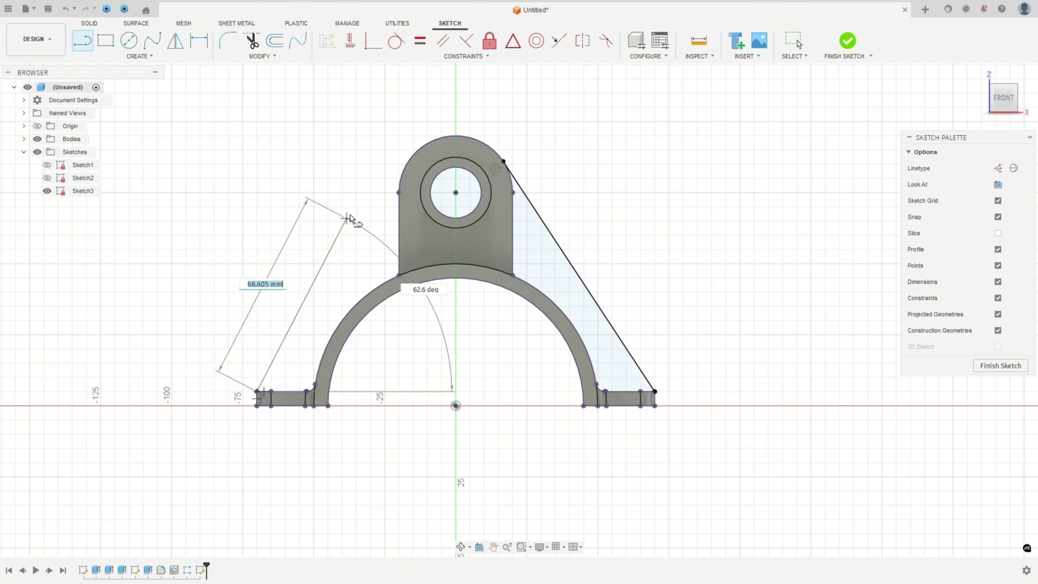
click(408, 162)
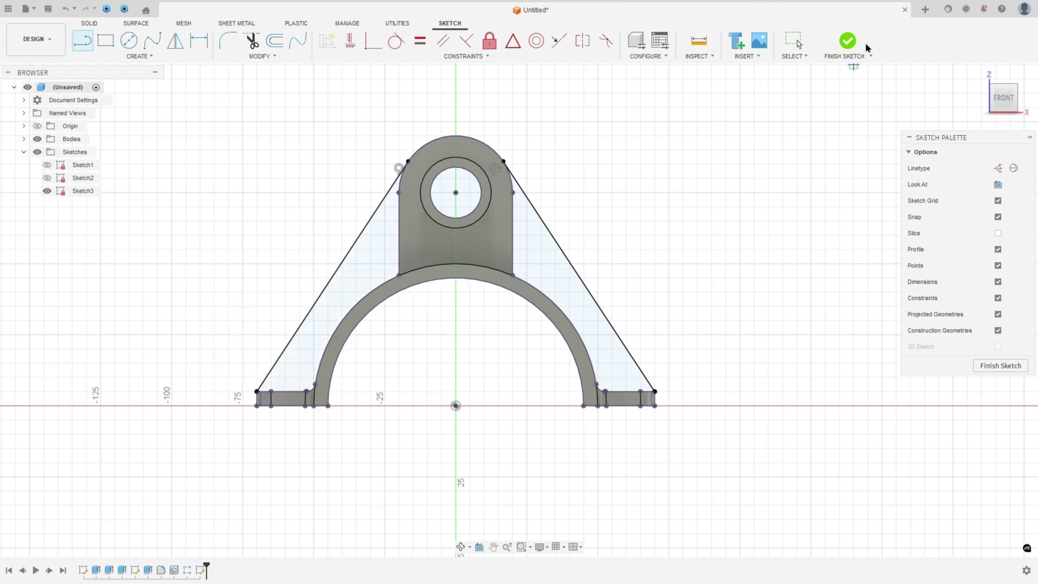
click(848, 43)
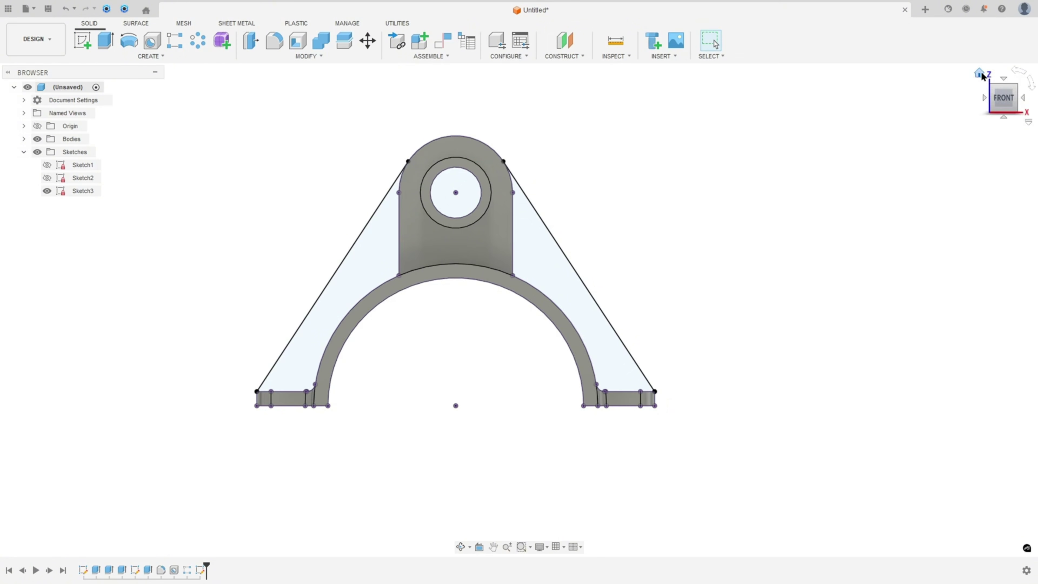
click(984, 77)
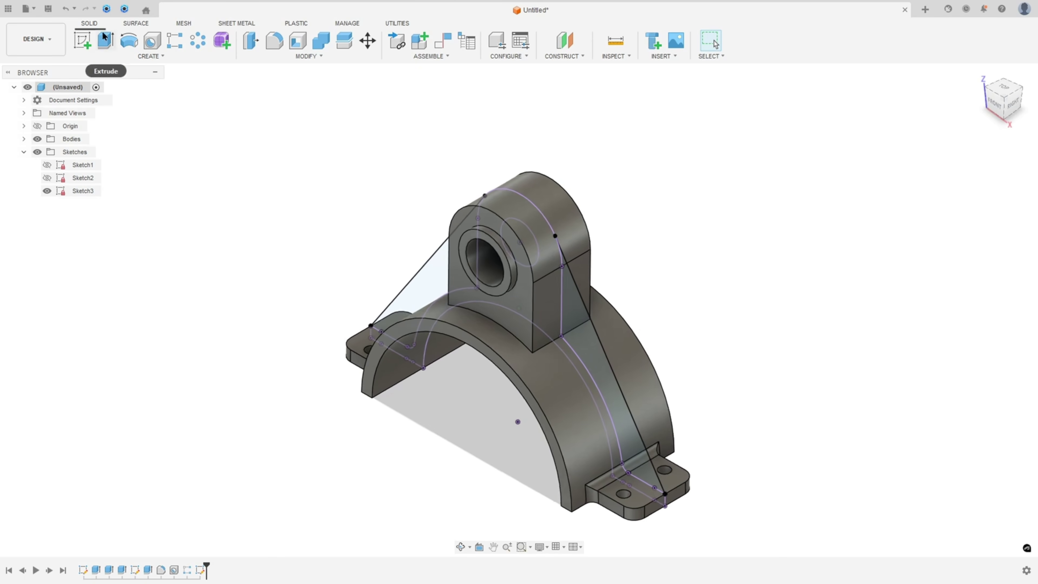
Extrude both triangular rib profiles symmetrically to a whole length of 3 mm and join them to the bracket
click(105, 40)
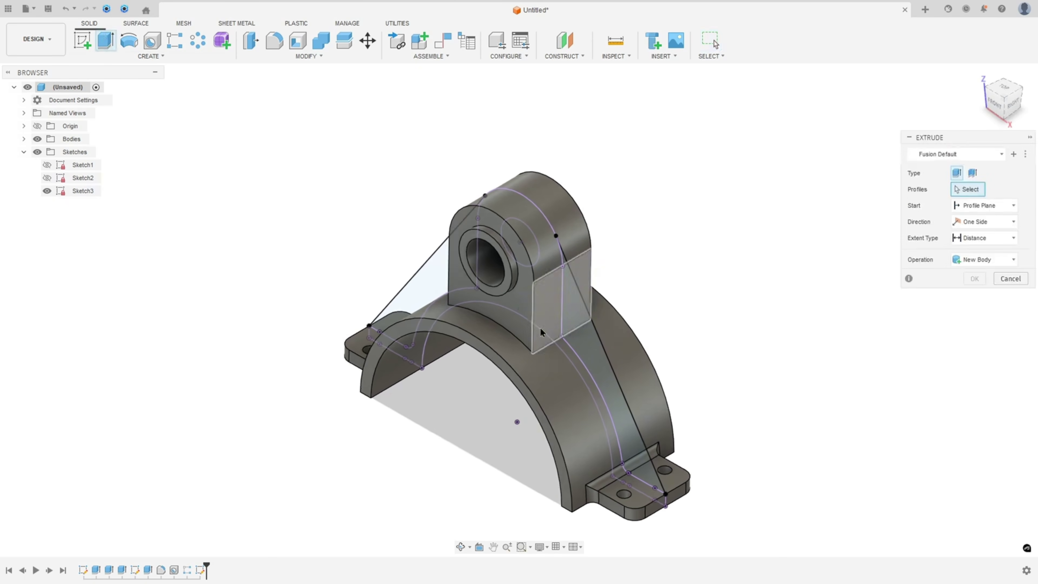
click(578, 332)
shift+middle_drag(568, 329, 593, 334)
click(416, 288)
shift+middle_drag(421, 330, 679, 327)
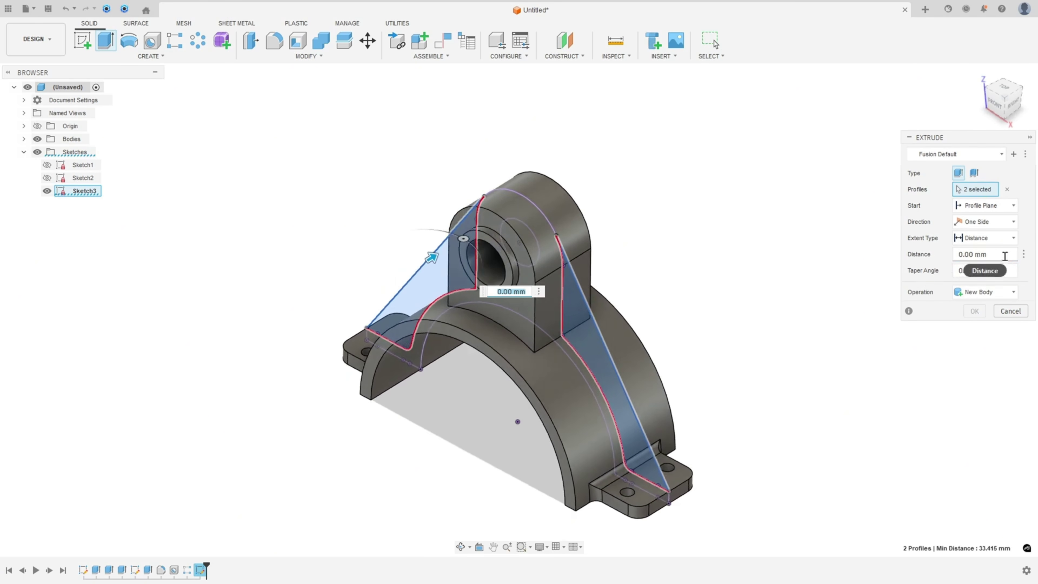
click(985, 257)
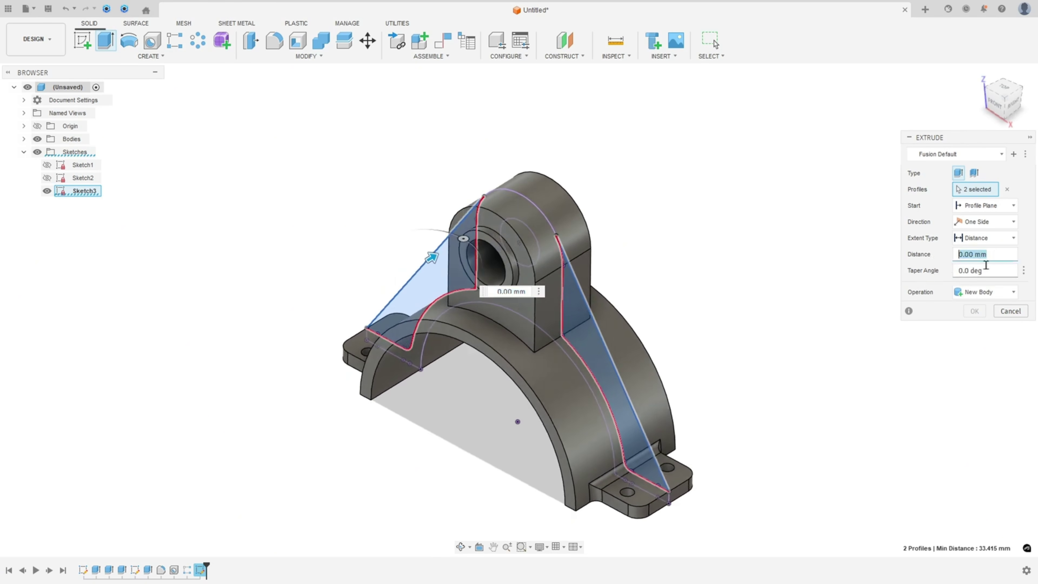
click(998, 239)
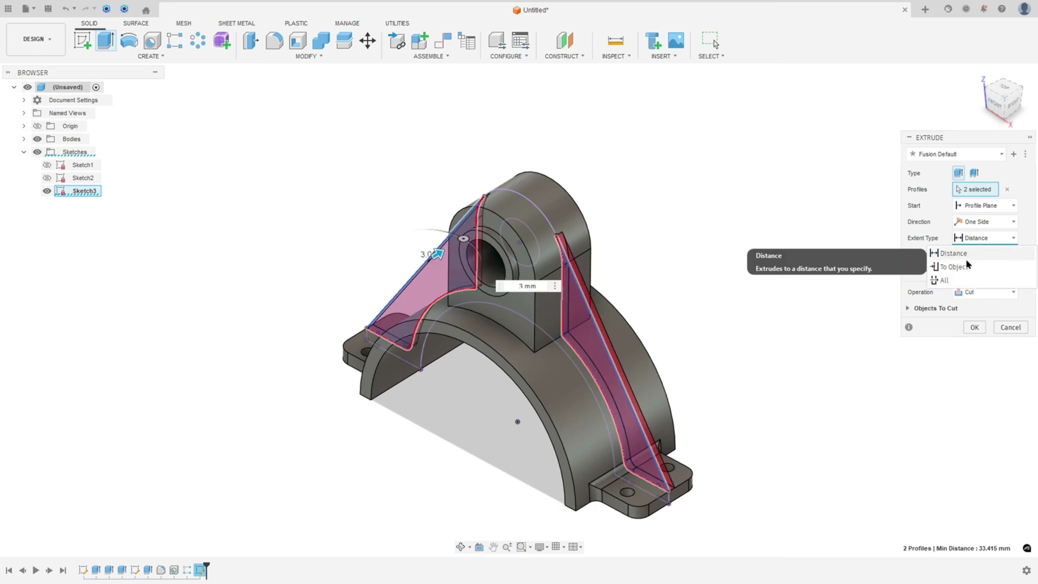
click(991, 221)
click(959, 265)
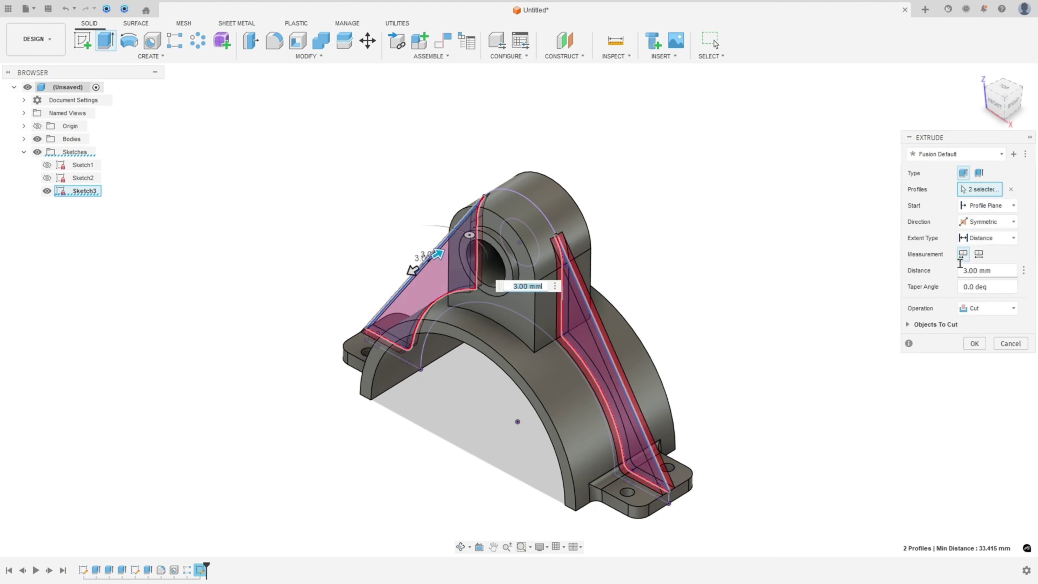
click(979, 254)
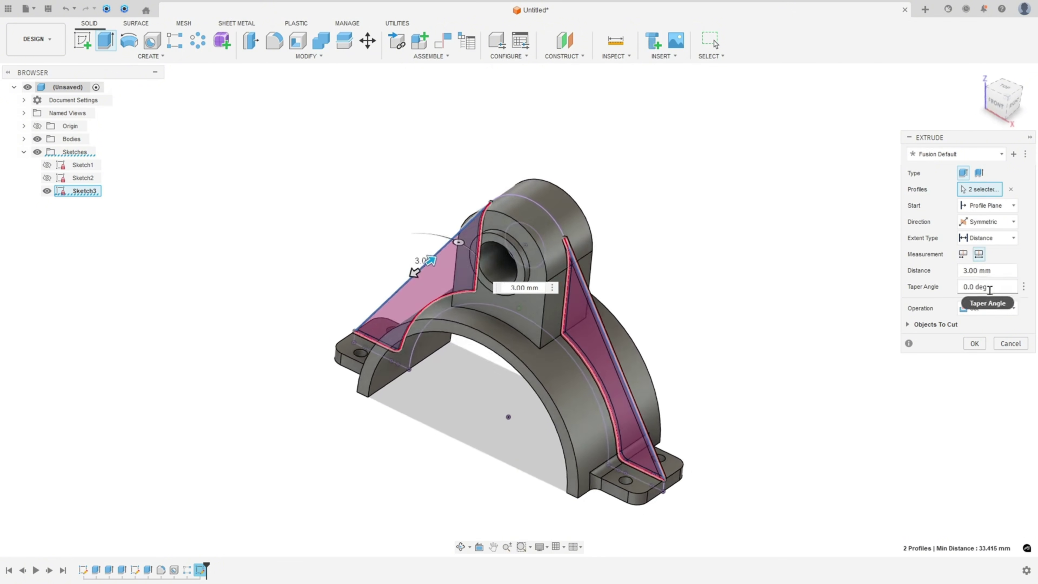
click(950, 325)
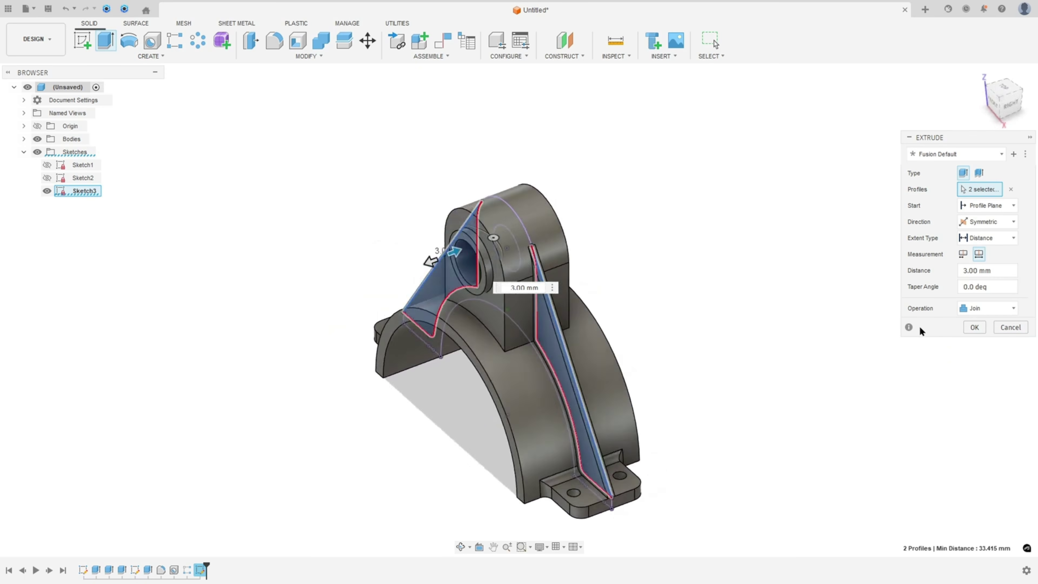
click(973, 327)
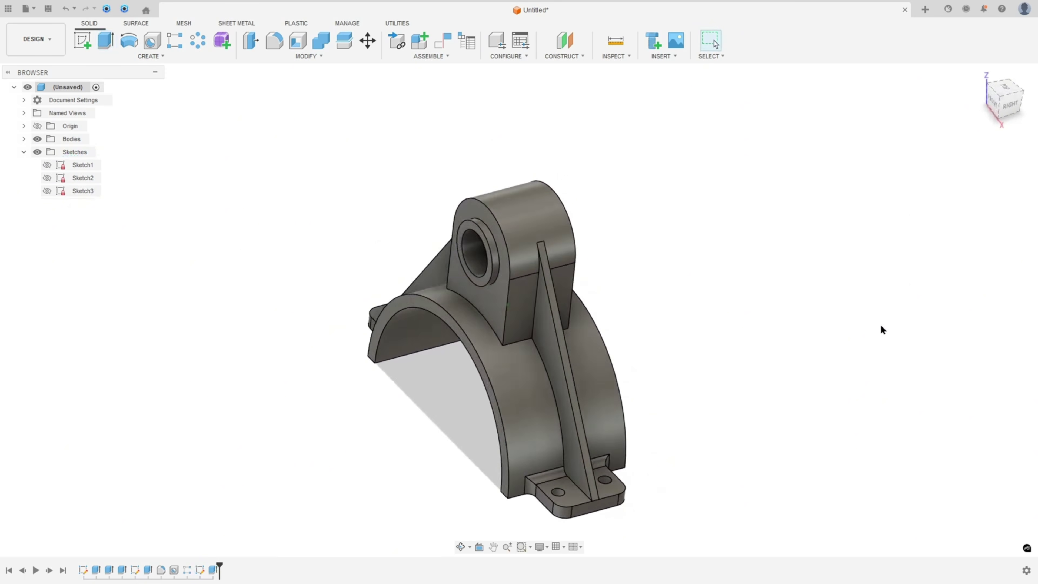